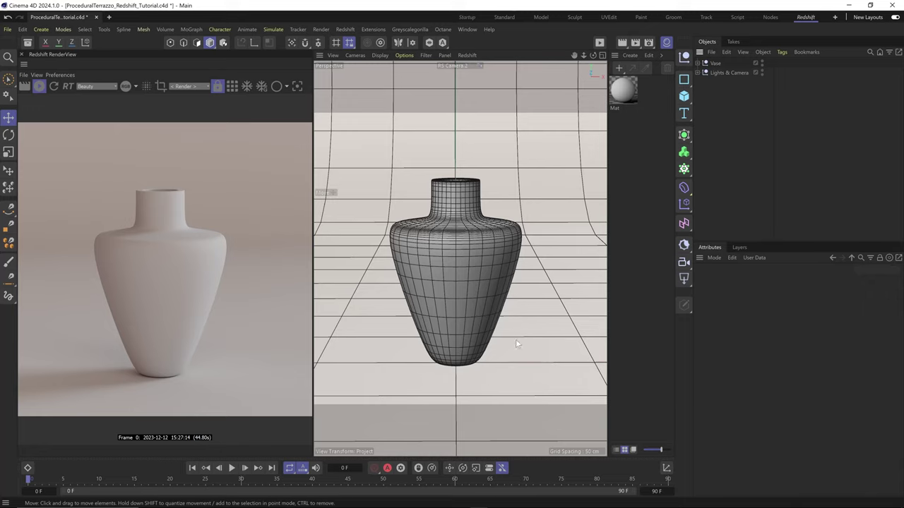
# Assign a new Redshift standard material to the vase, open its node graph, and add a Color Layer node.
pyautogui.click(770, 91)
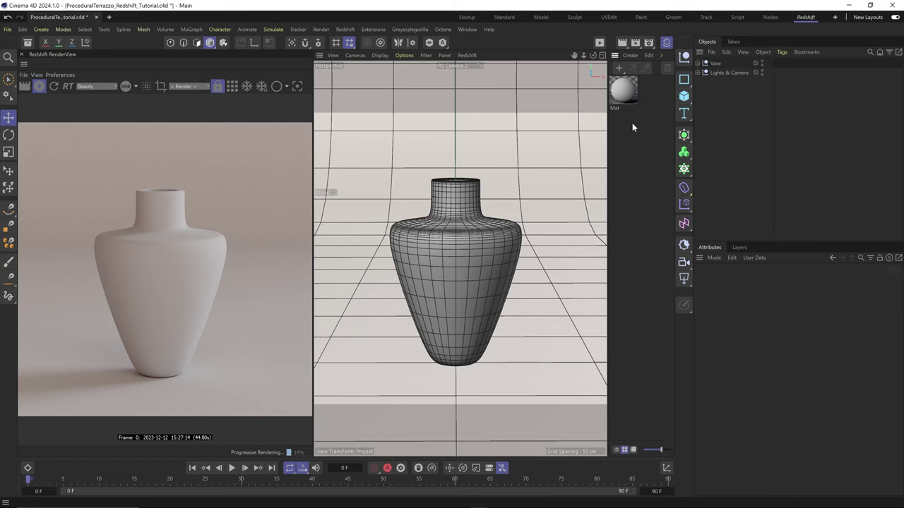
pyautogui.doubleClick(622, 91)
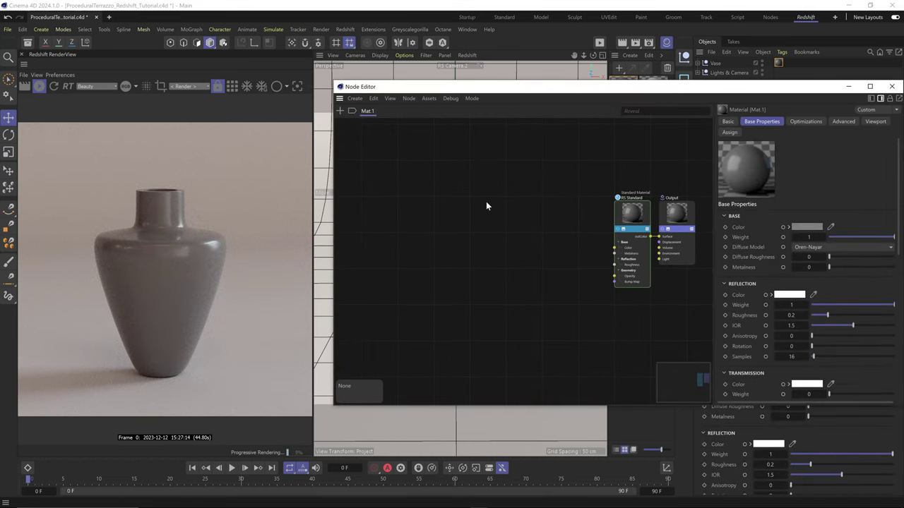
pyautogui.write('ccolor l')
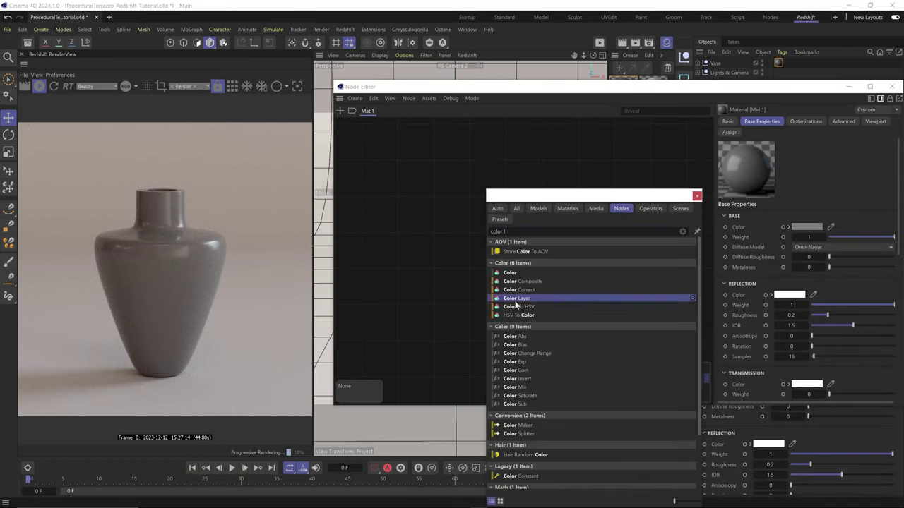
pyautogui.doubleClick(516, 300)
pyautogui.moveTo(458, 200); pyautogui.dragTo(543, 220, button='middle')
# Add a Maxon Noise node, connect it to the Color Layer's base layer color, and preview the noise on the vase.
pyautogui.write('cmaxon')
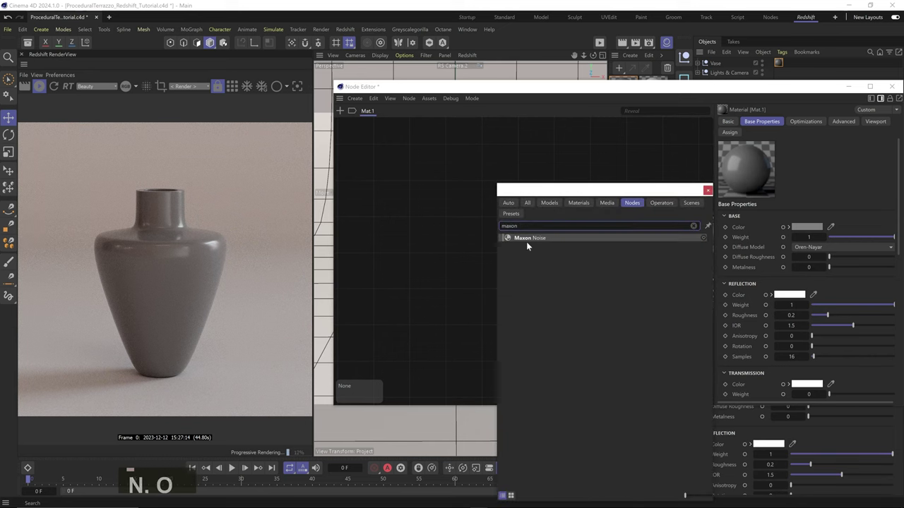
pyautogui.click(526, 240)
pyautogui.moveTo(498, 186); pyautogui.dragTo(553, 247)
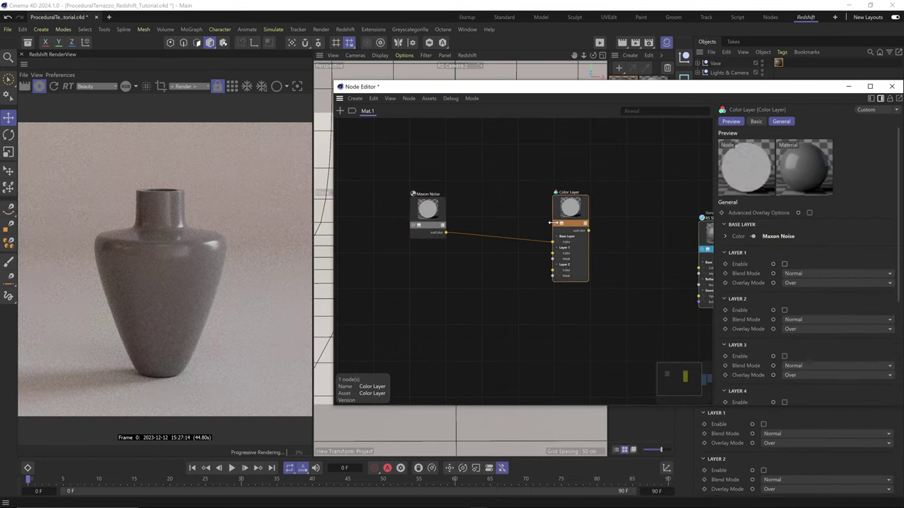
pyautogui.click(556, 224)
pyautogui.moveTo(399, 228); pyautogui.dragTo(458, 238, button='middle')
pyautogui.moveTo(488, 218); pyautogui.dragTo(475, 220)
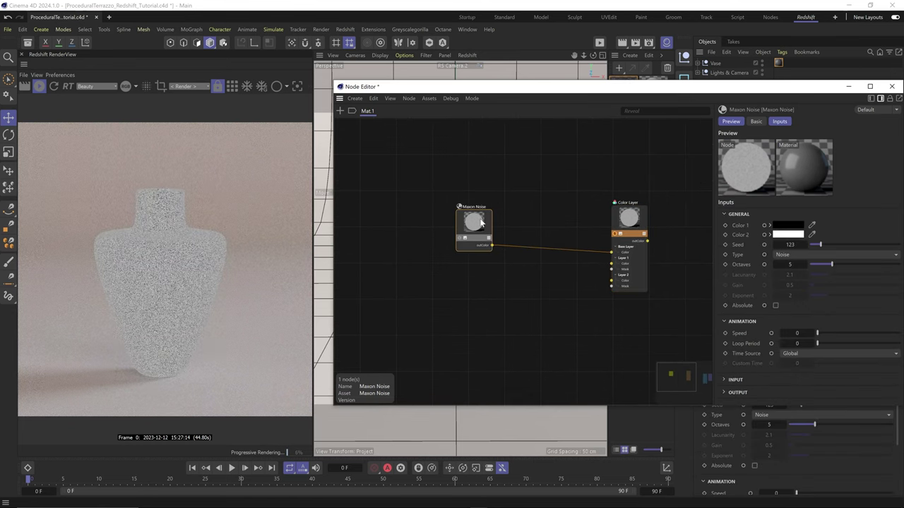
# Set the base Maxon Noise to type FBM with an overall scale of 40.
pyautogui.click(735, 379)
pyautogui.write('15')
pyautogui.press('Return')
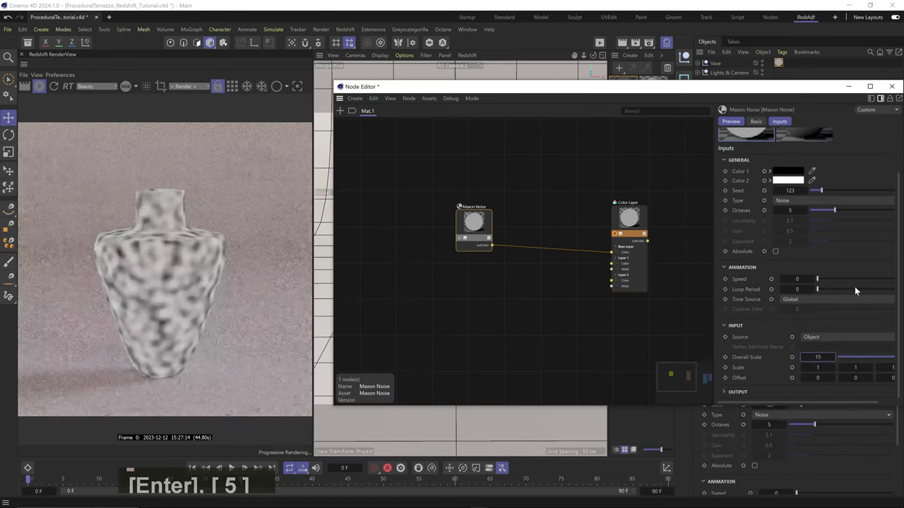
pyautogui.click(798, 201)
pyautogui.click(798, 236)
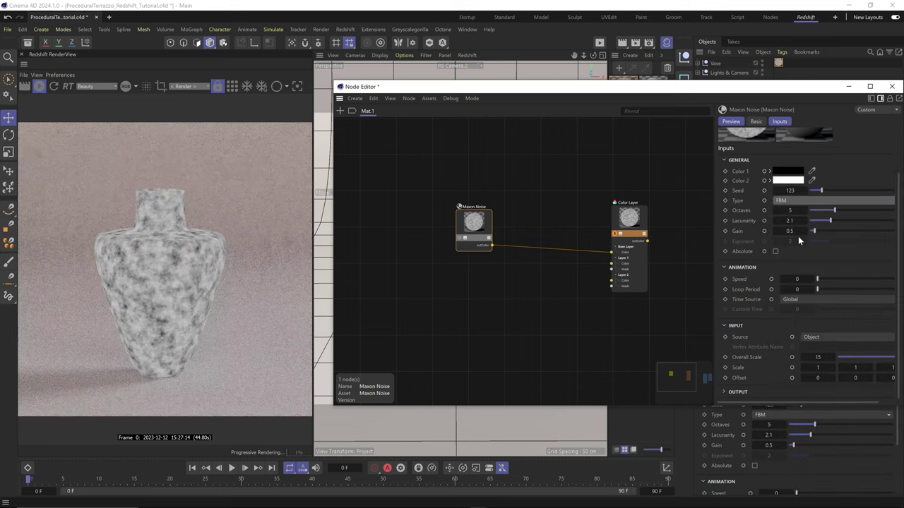
pyautogui.doubleClick(817, 358)
pyautogui.write('40')
pyautogui.press('Return')
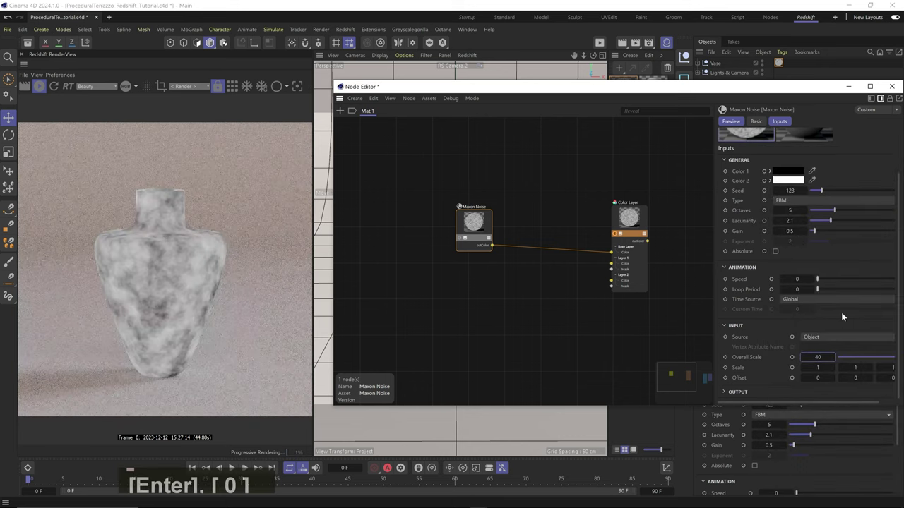
# Insert a Ramp node between the Maxon Noise and the Color Layer's base color.
pyautogui.moveTo(463, 240); pyautogui.dragTo(423, 235)
pyautogui.click(480, 211)
pyautogui.hotkey('shift', 'c')
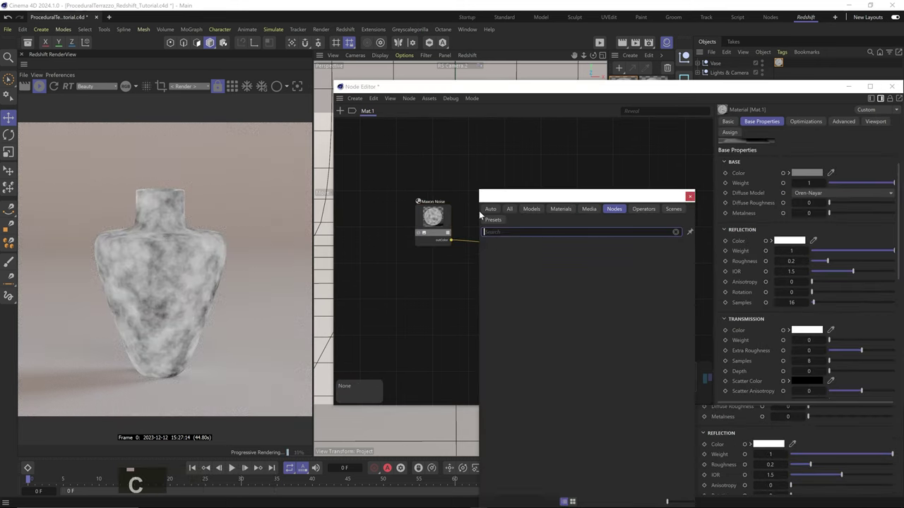
pyautogui.write('ramp')
pyautogui.press('Down')
pyautogui.press('Return')
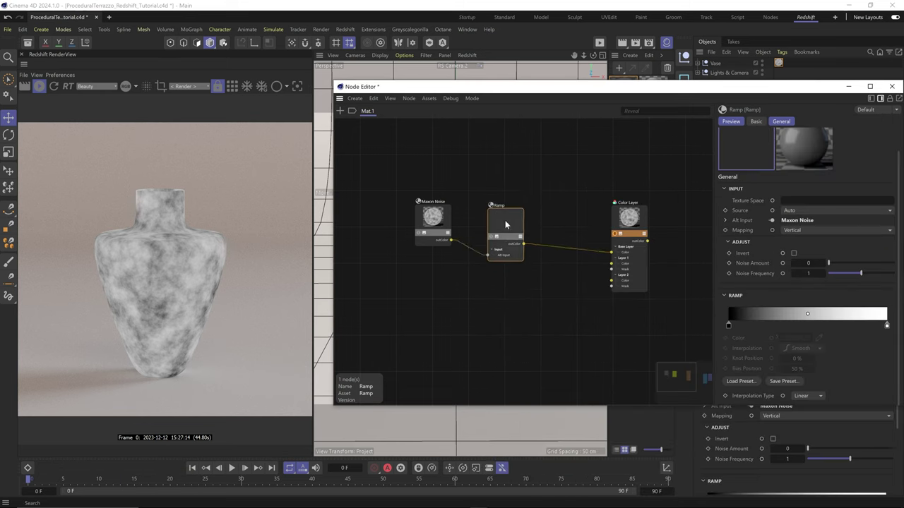
# Recolor the ramp's white end knot to a blue with hue 230°.
pyautogui.doubleClick(886, 325)
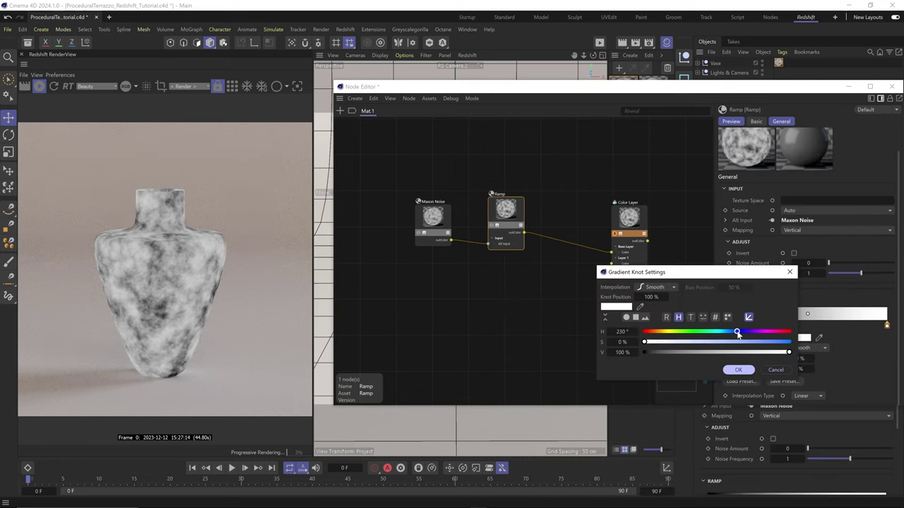
pyautogui.click(782, 353)
pyautogui.click(738, 370)
# Set the ramp's black start knot to blue (H 230°, S 92%, V 54%) and adjust the end knot to a closely matching blue.
pyautogui.doubleClick(728, 326)
pyautogui.click(744, 348)
pyautogui.moveTo(697, 358); pyautogui.dragTo(722, 358)
pyautogui.moveTo(744, 348); pyautogui.dragTo(776, 348)
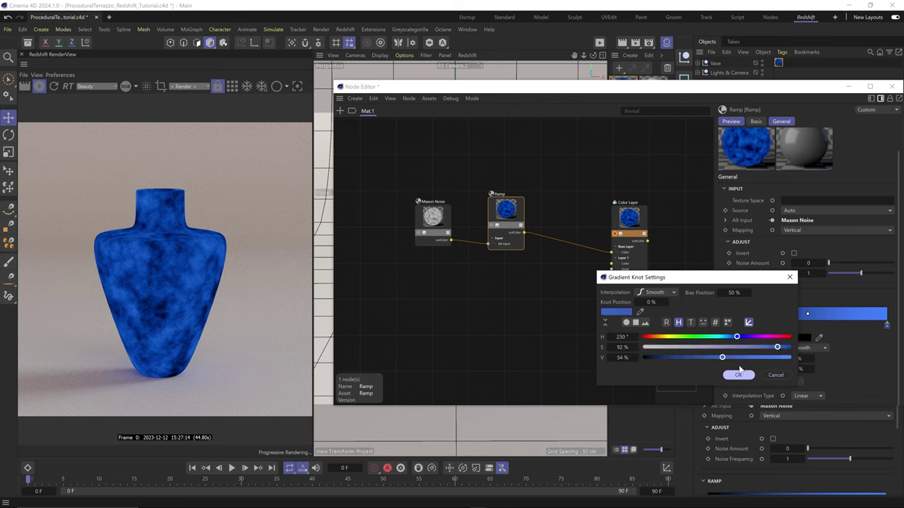
pyautogui.click(739, 374)
pyautogui.doubleClick(887, 325)
pyautogui.click(738, 369)
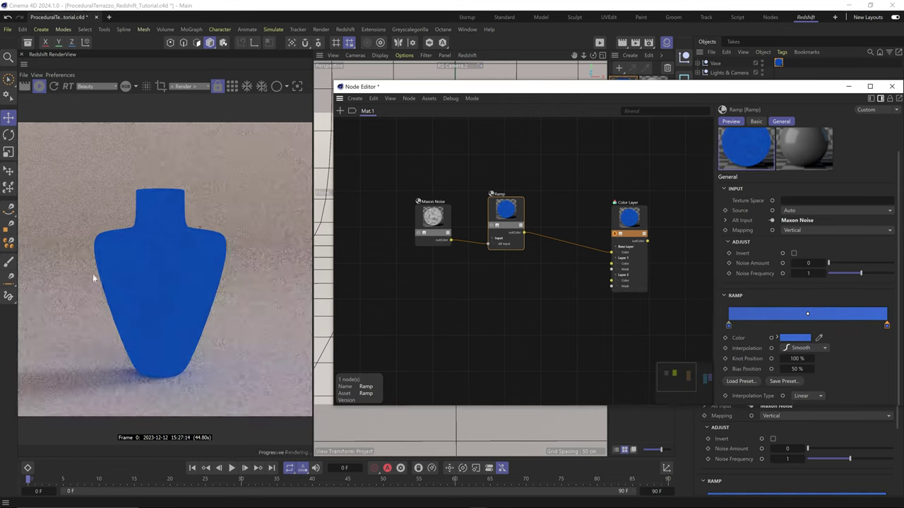
# Move the noise and ramp nodes away from the Color Layer and rename the Maxon Noise node as BG Noise.
pyautogui.scroll(4, 151, 279)
pyautogui.scroll(-3, 179, 232)
pyautogui.moveTo(393, 169); pyautogui.dragTo(540, 274)
pyautogui.moveTo(504, 221); pyautogui.dragTo(477, 220)
pyautogui.click(515, 272)
pyautogui.moveTo(514, 268); pyautogui.dragTo(550, 256, button='middle')
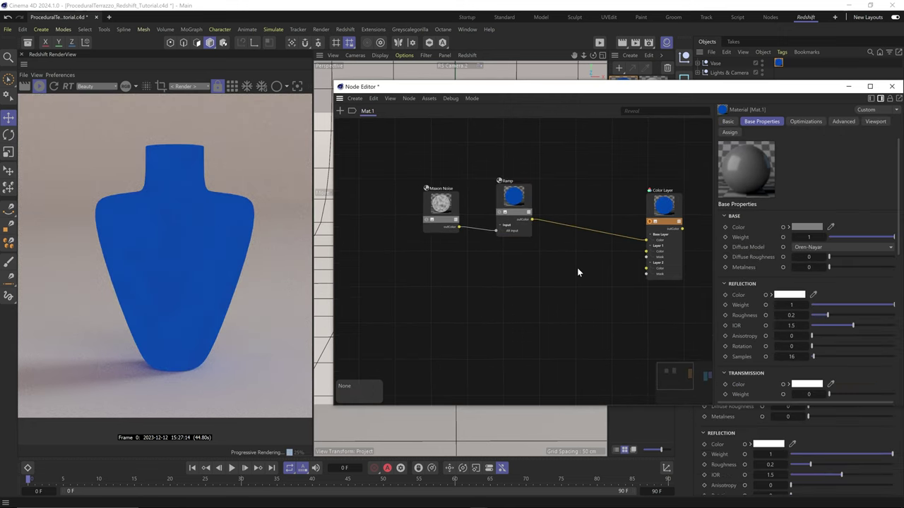
pyautogui.moveTo(442, 204); pyautogui.dragTo(438, 196)
pyautogui.doubleClick(437, 181)
pyautogui.write('BG Noise')
pyautogui.press('Return')
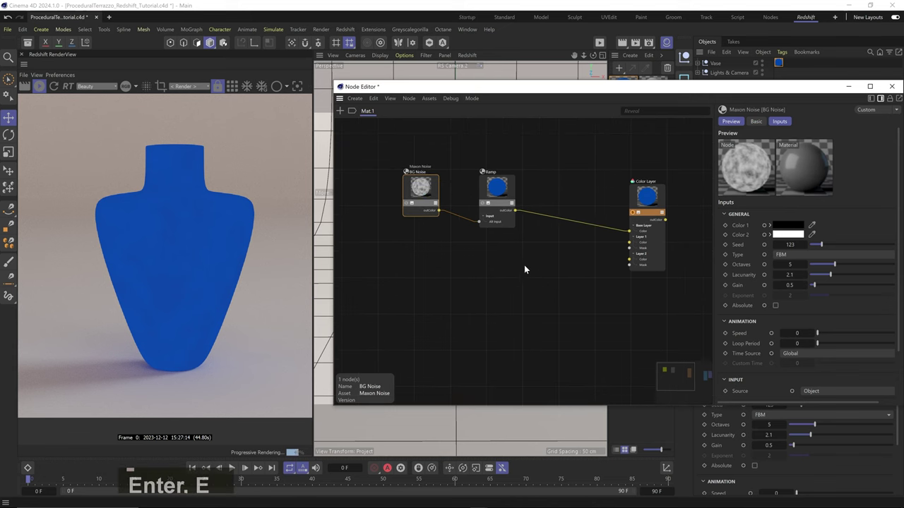
# Add another Maxon Noise node beneath BG Noise and place a duplicate of it directly below.
pyautogui.click(524, 265)
pyautogui.hotkey('shift', 'c')
pyautogui.write('maxon')
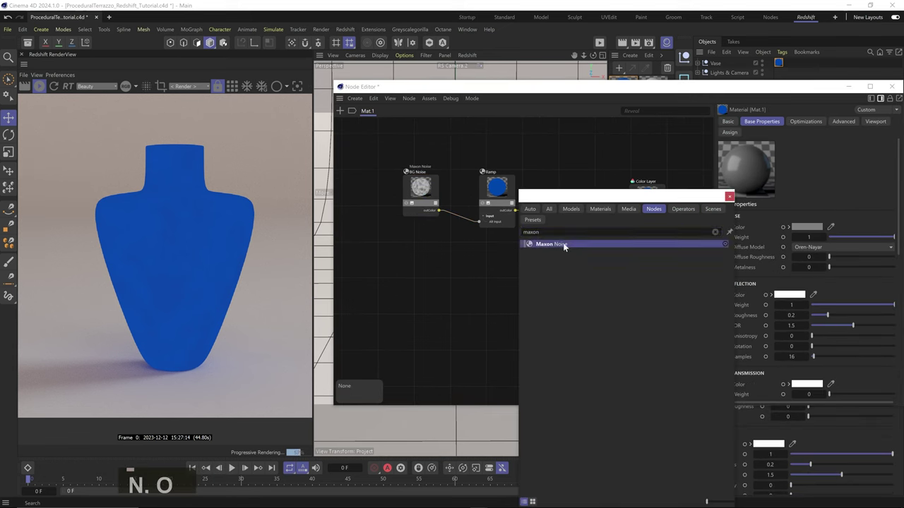
pyautogui.doubleClick(564, 245)
pyautogui.moveTo(448, 280); pyautogui.dragTo(422, 309)
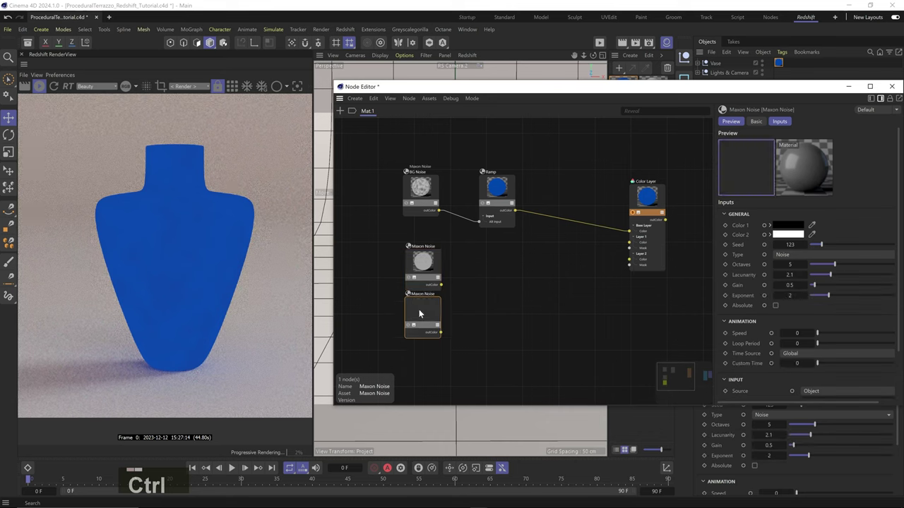
# Connect the upper new noise to the Color Layer's Layer 2 color and the lower one to its mask, and enable Layer 2.
pyautogui.moveTo(486, 257); pyautogui.dragTo(458, 267, button='middle')
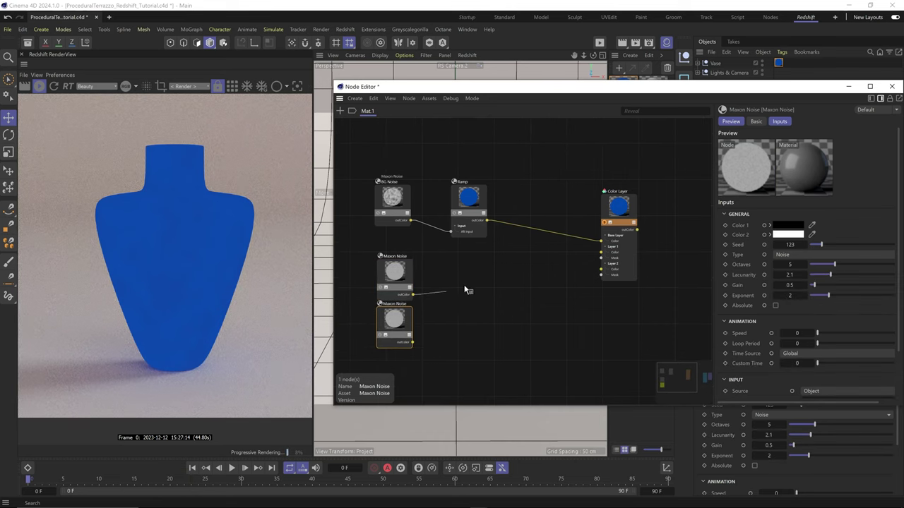
pyautogui.moveTo(603, 265); pyautogui.dragTo(602, 269)
pyautogui.moveTo(404, 326); pyautogui.dragTo(404, 339)
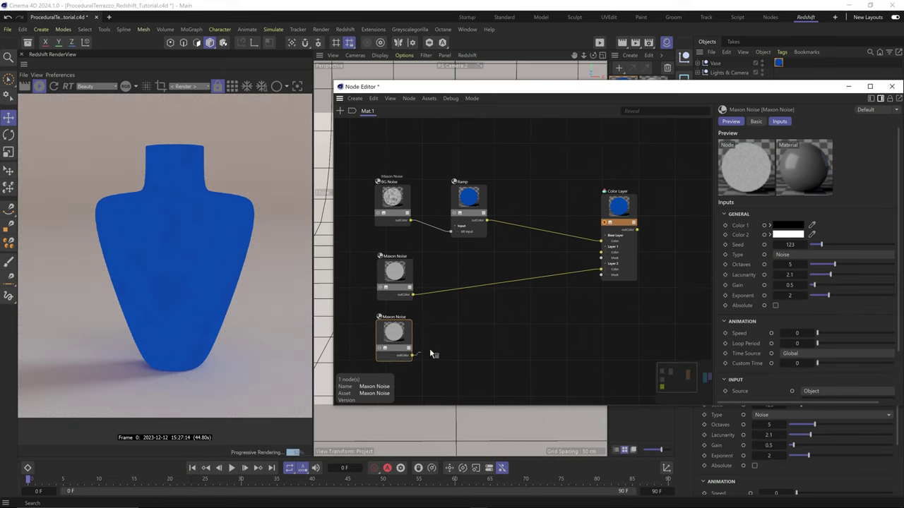
pyautogui.moveTo(600, 279); pyautogui.dragTo(600, 275)
pyautogui.click(625, 276)
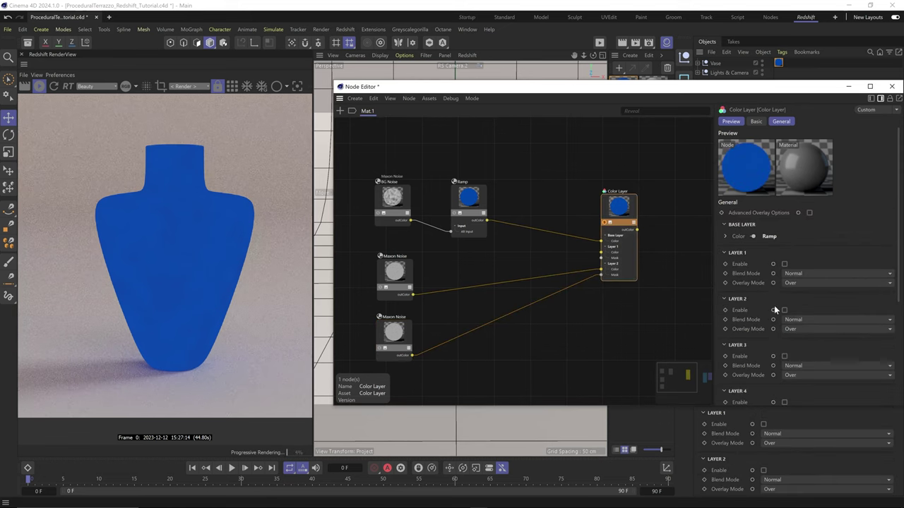
pyautogui.click(784, 310)
# Preview the Layer 2 color noise and set it to type Cell voronoi with an overall scale of 20.
pyautogui.moveTo(405, 296); pyautogui.dragTo(454, 281, button='middle')
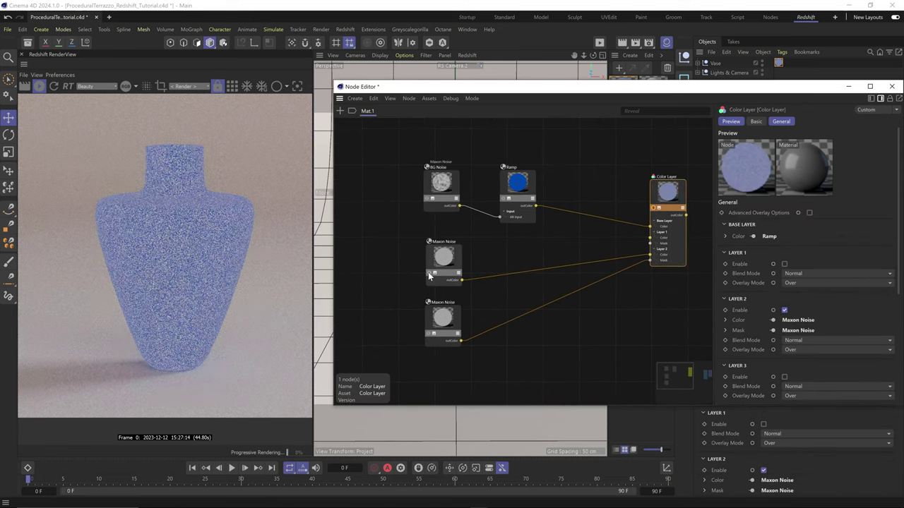
pyautogui.click(447, 263)
pyautogui.click(787, 254)
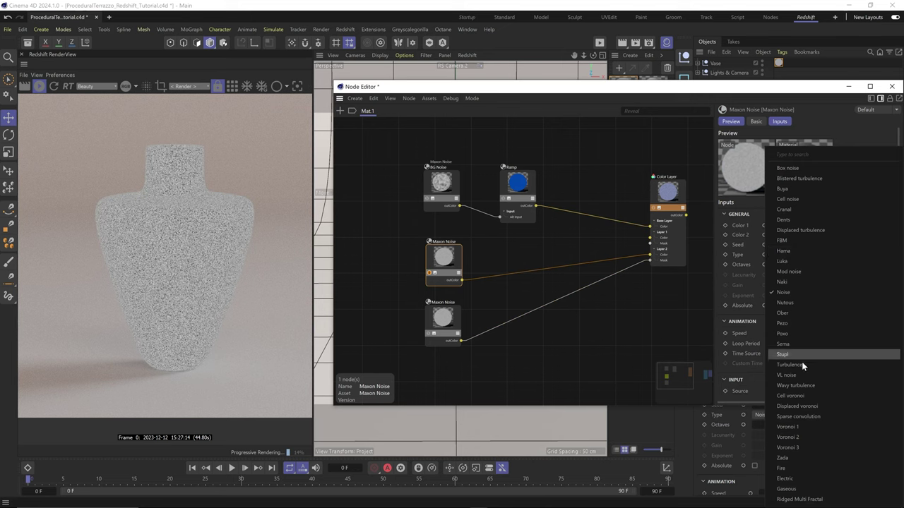
pyautogui.click(793, 392)
pyautogui.scroll(-2, 768, 324)
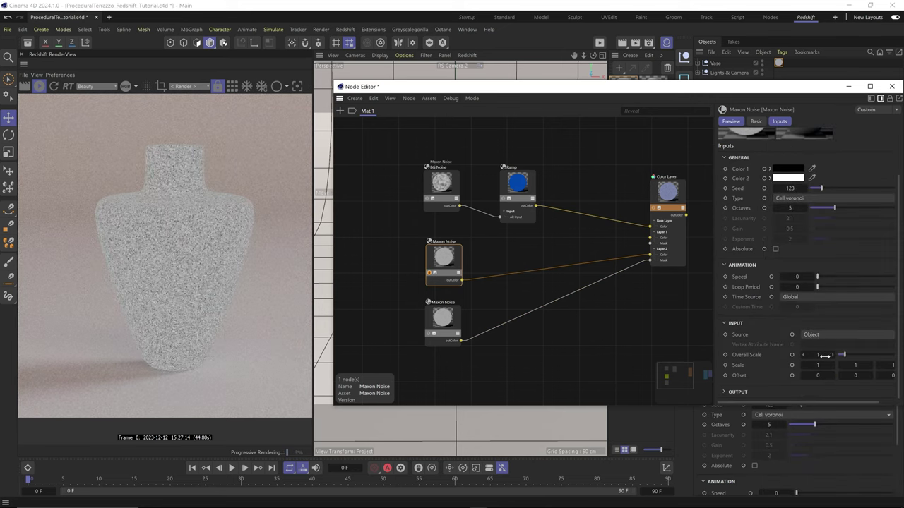
pyautogui.write('20')
pyautogui.press('Return')
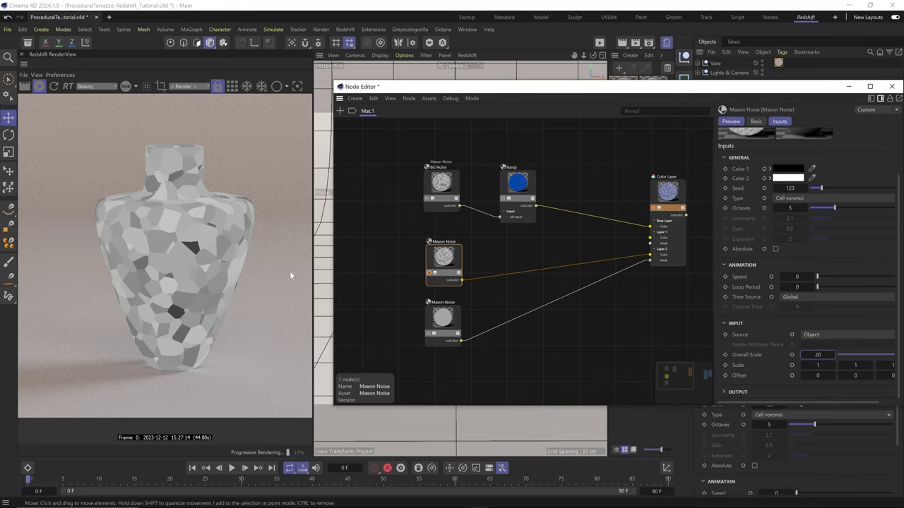
# Set the Layer 2 color noise's contrast to 0.182, brightness to -0.08, and seed to 124.
pyautogui.click(740, 394)
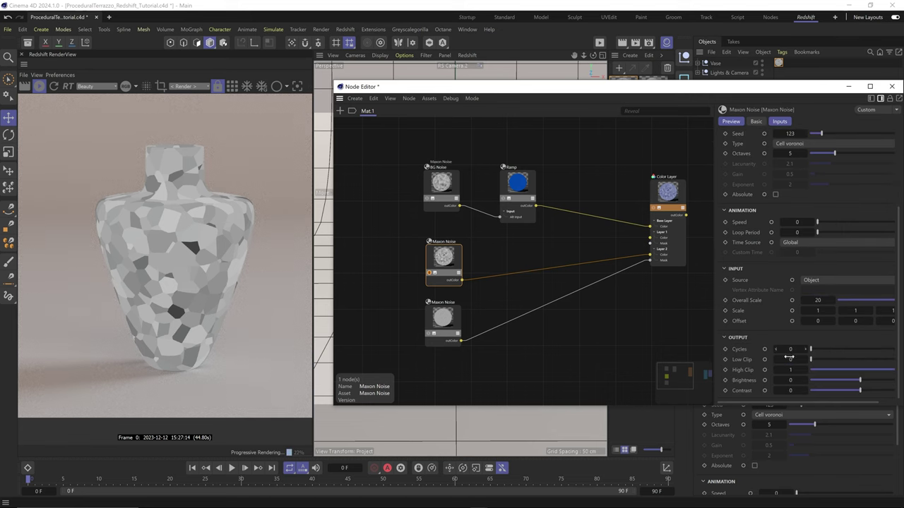
pyautogui.moveTo(871, 392); pyautogui.dragTo(857, 379)
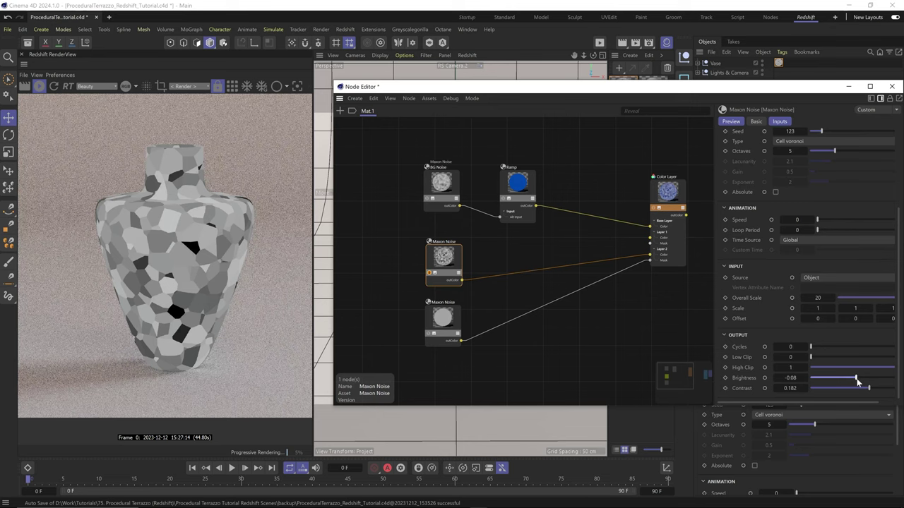
pyautogui.scroll(3, 784, 226)
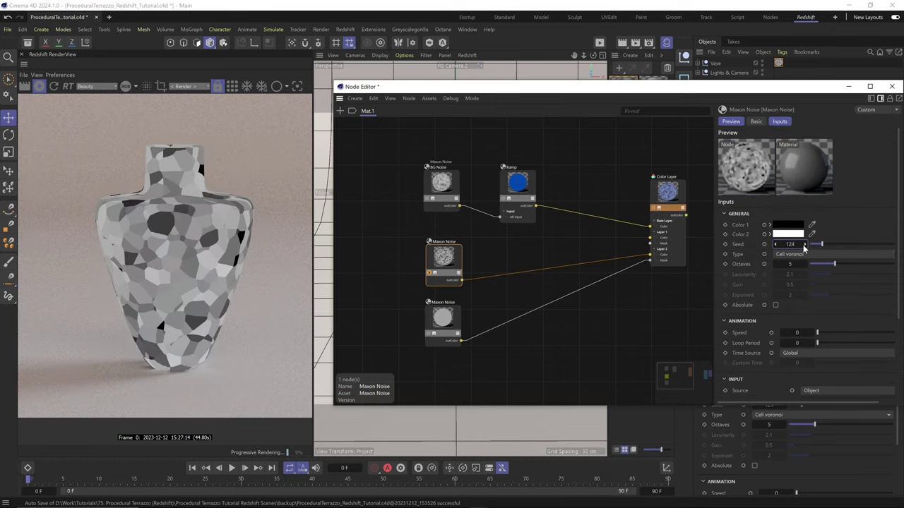
# Preview the Layer 2 mask noise and set it to type Voronoi 3 with seed 124 and an overall scale of 20.
pyautogui.click(442, 318)
pyautogui.click(781, 254)
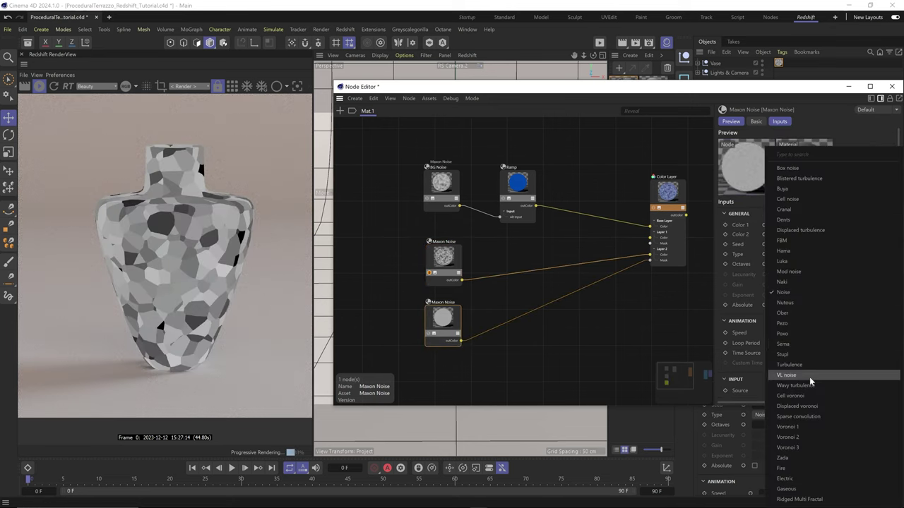
pyautogui.click(787, 447)
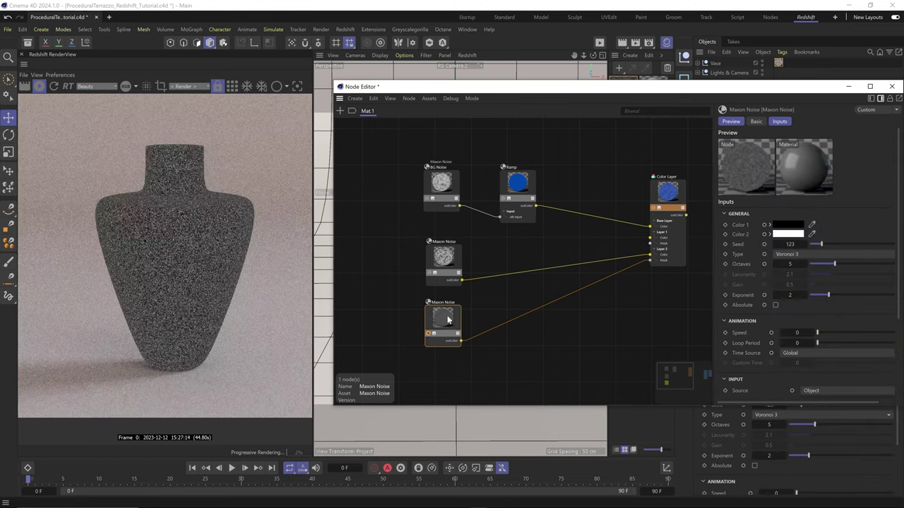
pyautogui.write('124')
pyautogui.press('Return')
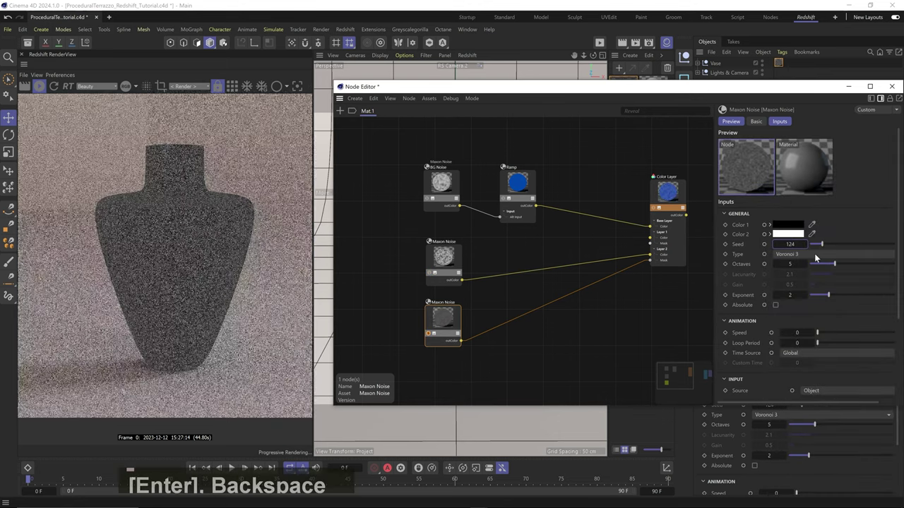
pyautogui.scroll(-4, 777, 296)
pyautogui.doubleClick(818, 297)
pyautogui.write('20')
pyautogui.press('Return')
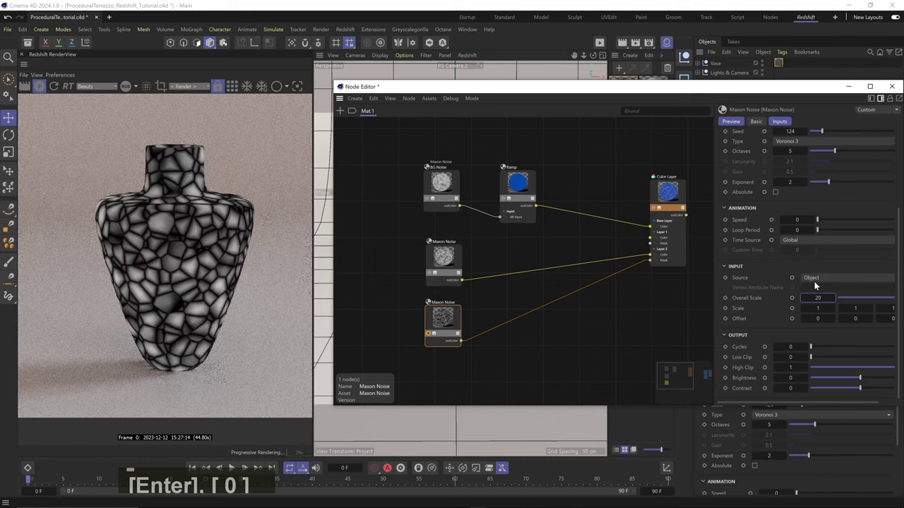
# Compare the cell patterns of the Layer 2 color and mask noises by alternating their previews on the vase.
pyautogui.scroll(3, 139, 277)
pyautogui.click(430, 274)
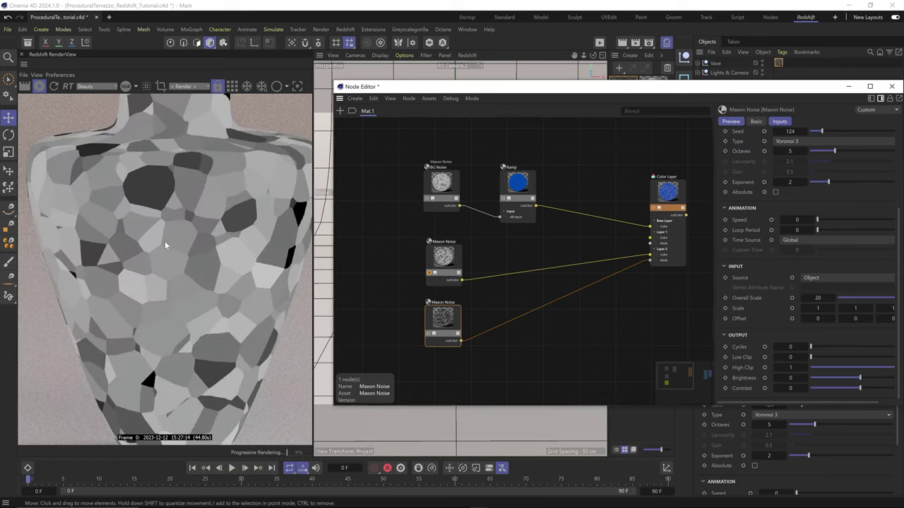
pyautogui.click(428, 334)
pyautogui.click(429, 274)
pyautogui.click(429, 334)
pyautogui.click(429, 337)
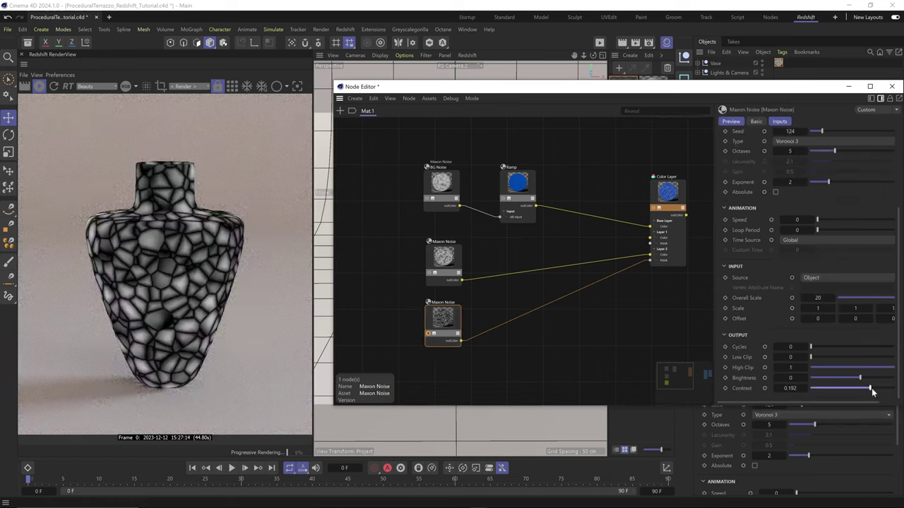
# Set the mask noise's contrast to 1 and its high clip to about 0.283.
pyautogui.moveTo(871, 388); pyautogui.dragTo(839, 367)
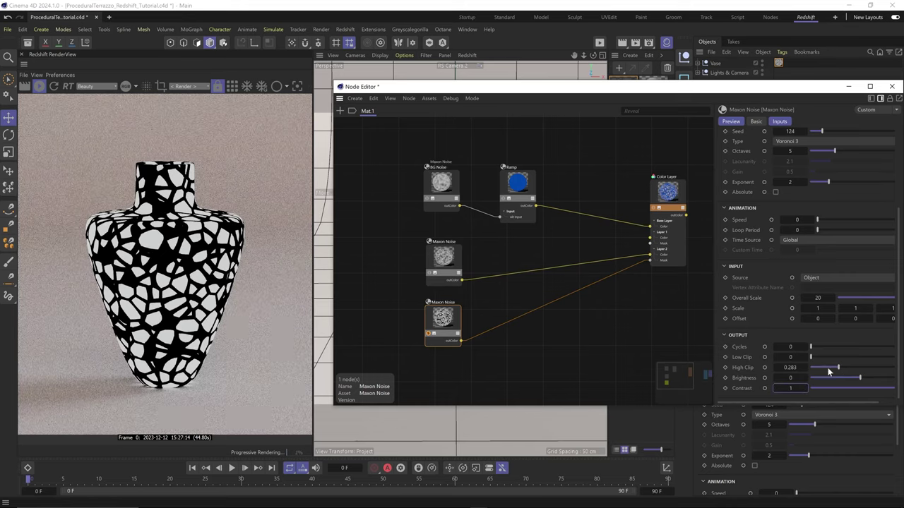
# Raise the Layer 2 mask noise's high clip to 0.325.
pyautogui.moveTo(834, 368); pyautogui.dragTo(842, 368)
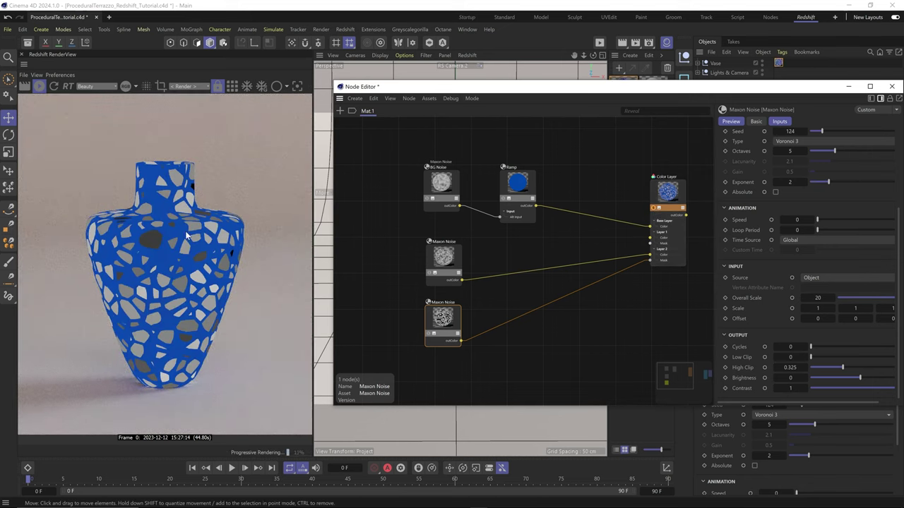
# Insert a Ramp node between the Layer 2 color noise and the Color Layer's Layer 2 color input.
pyautogui.click(485, 230)
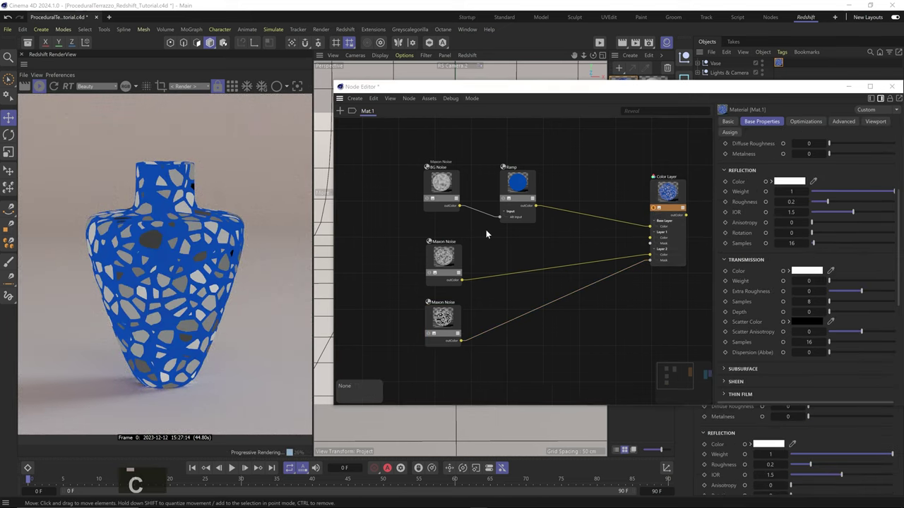
pyautogui.hotkey('shift', 'c')
pyautogui.write('ramp')
pyautogui.moveTo(643, 220); pyautogui.dragTo(518, 271)
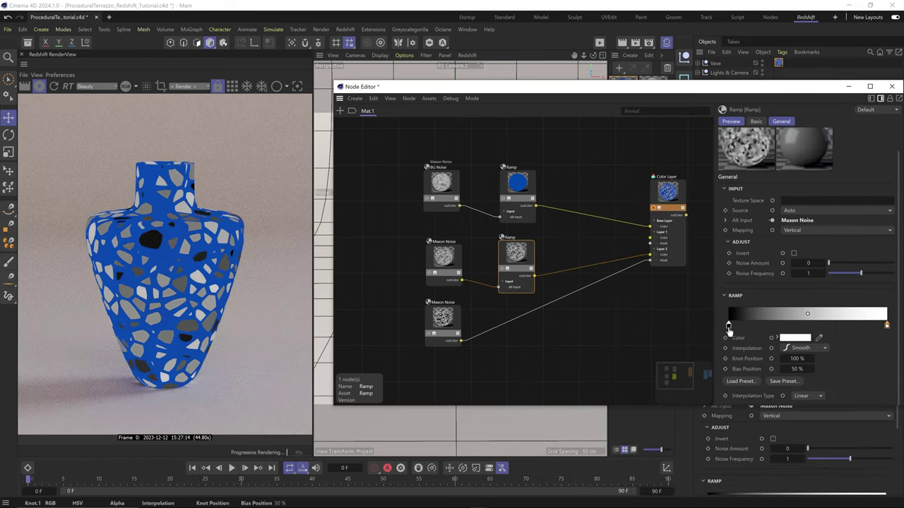
# Color the Layer 2 ramp from pink with hue 348° at its first knot to pale cream at its last knot.
pyautogui.doubleClick(729, 327)
pyautogui.click(785, 334)
pyautogui.click(785, 345)
pyautogui.click(774, 355)
pyautogui.click(738, 372)
pyautogui.doubleClick(887, 326)
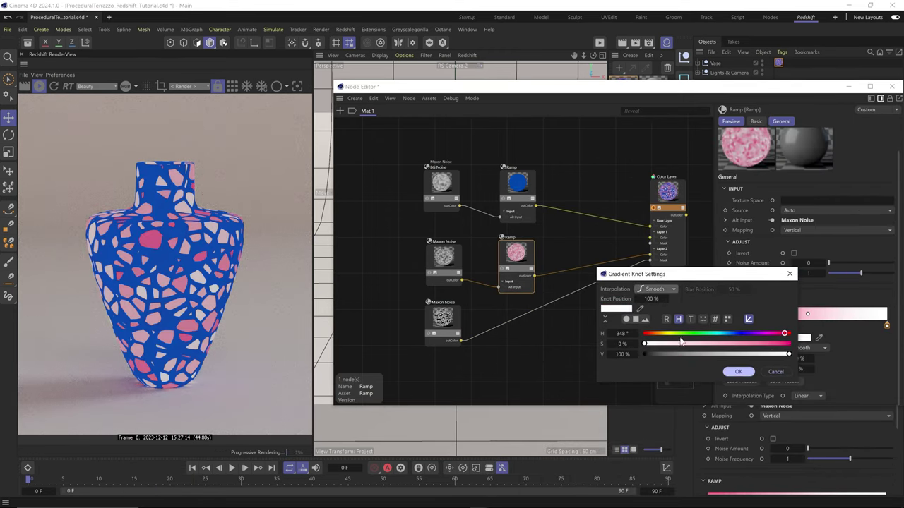
pyautogui.click(662, 334)
pyautogui.click(681, 344)
pyautogui.click(748, 370)
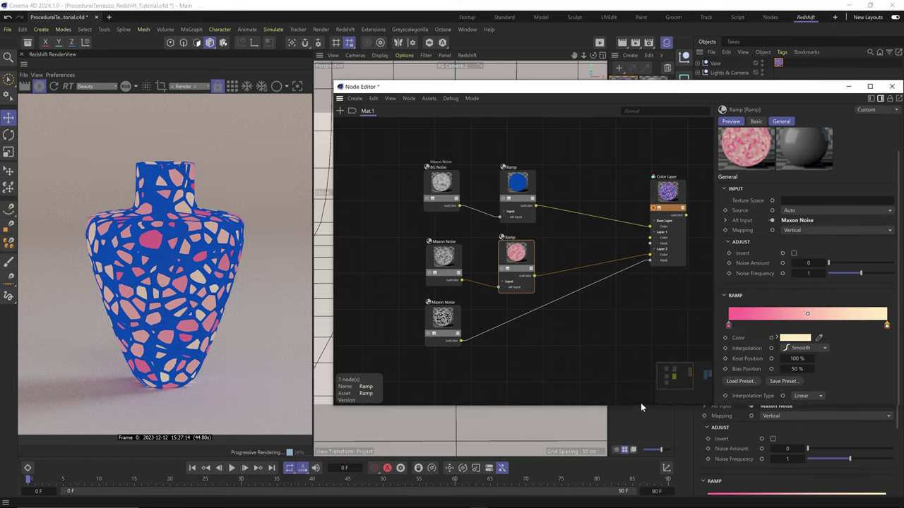
# Set the Layer 2 mask noise's exponent to 1.6733.
pyautogui.click(443, 319)
pyautogui.moveTo(792, 270); pyautogui.dragTo(819, 269)
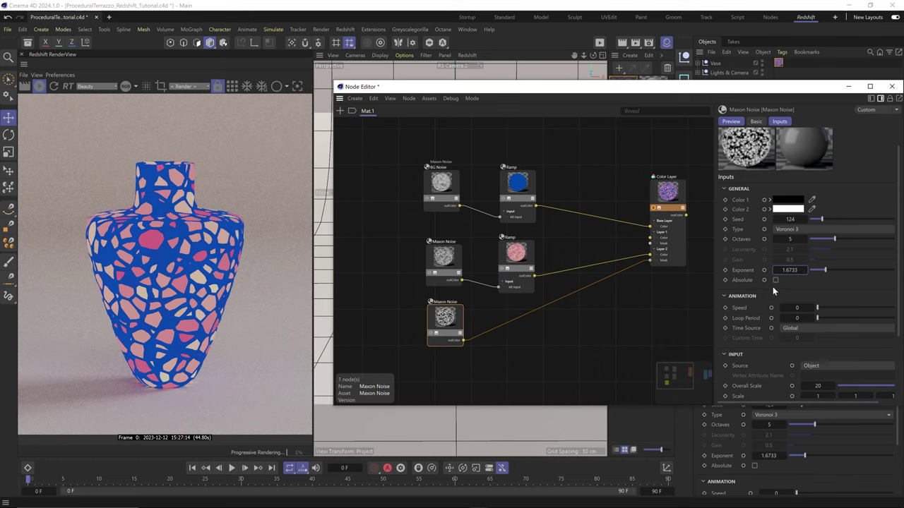
# Rename the Layer 2 noises as Large Pieces Color and Large Pieces Mask.
pyautogui.doubleClick(444, 242)
pyautogui.write('Large Pieces M')
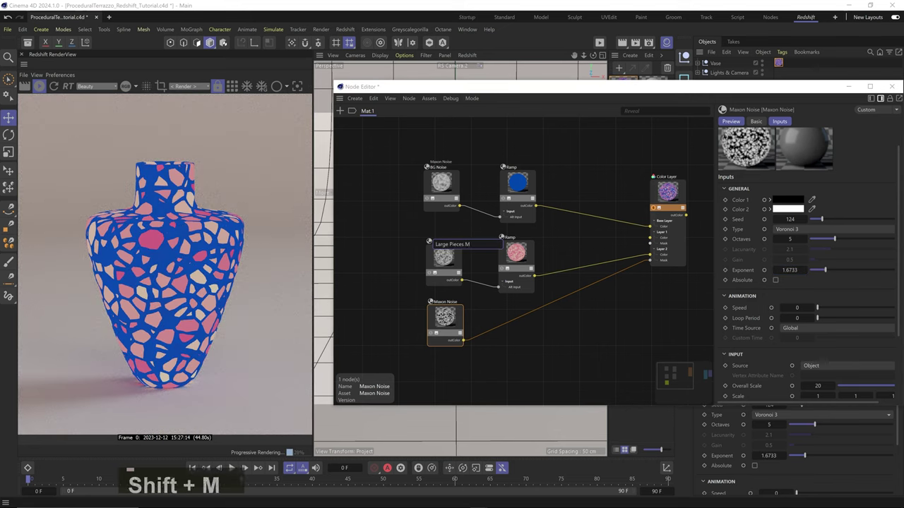
pyautogui.press('BackSpace')
pyautogui.write('Color')
pyautogui.press('Return')
pyautogui.doubleClick(446, 303)
pyautogui.write('Large Pieces Mask')
pyautogui.press('Return')
# Move the Large Pieces noises and their ramp down together to open space below BG Noise.
pyautogui.moveTo(519, 322); pyautogui.dragTo(452, 263)
pyautogui.moveTo(452, 262); pyautogui.dragTo(454, 306)
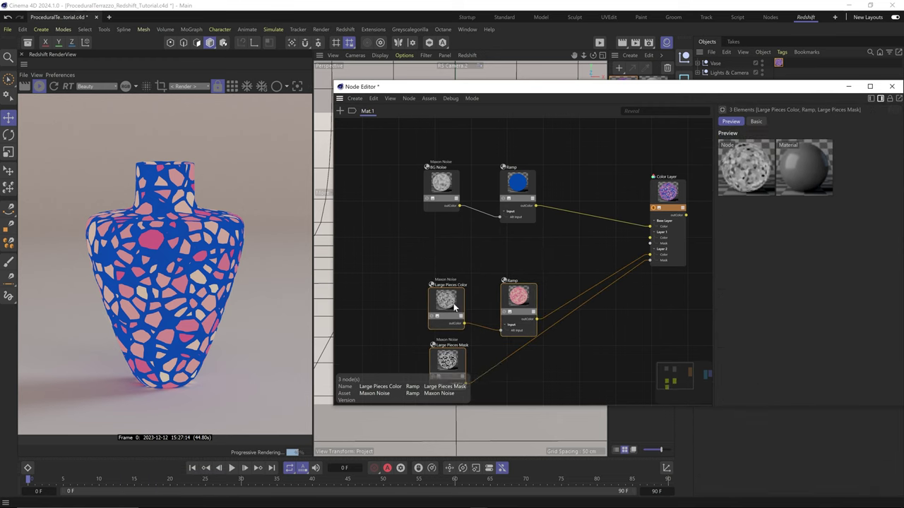
pyautogui.moveTo(551, 377); pyautogui.dragTo(546, 322, button='middle')
# Add a new Maxon Noise between BG Noise and Large Pieces Color and set its type to Voronoi 3.
pyautogui.hotkey('ctrl', 's')
pyautogui.press('Delete')
pyautogui.write('c')
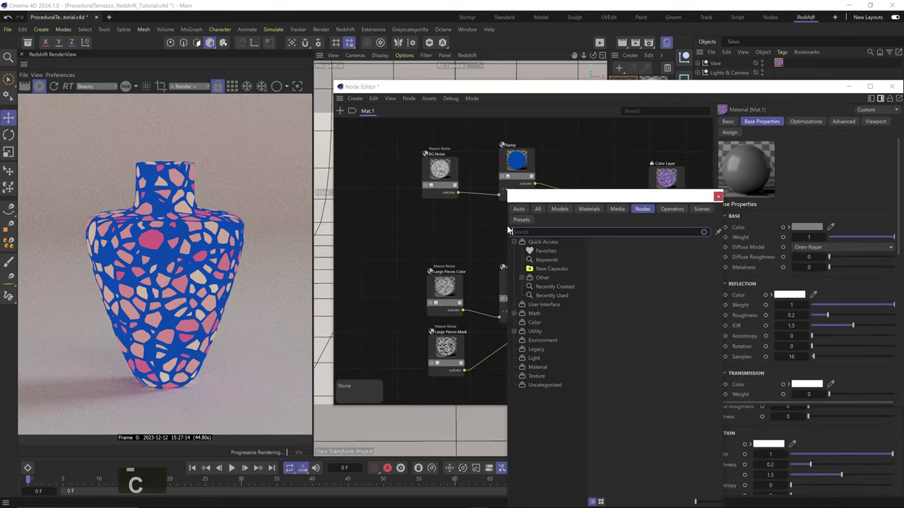
pyautogui.write('maxon')
pyautogui.doubleClick(541, 245)
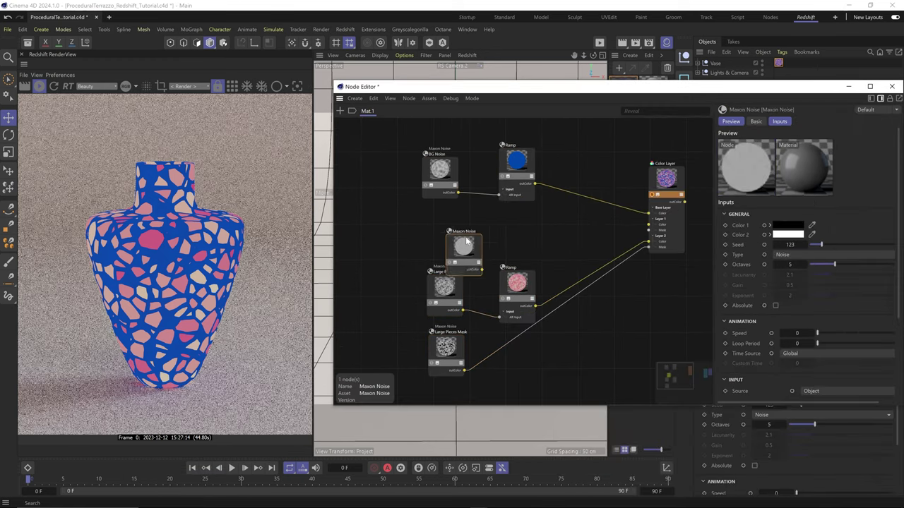
pyautogui.moveTo(476, 245); pyautogui.dragTo(456, 222)
pyautogui.click(784, 254)
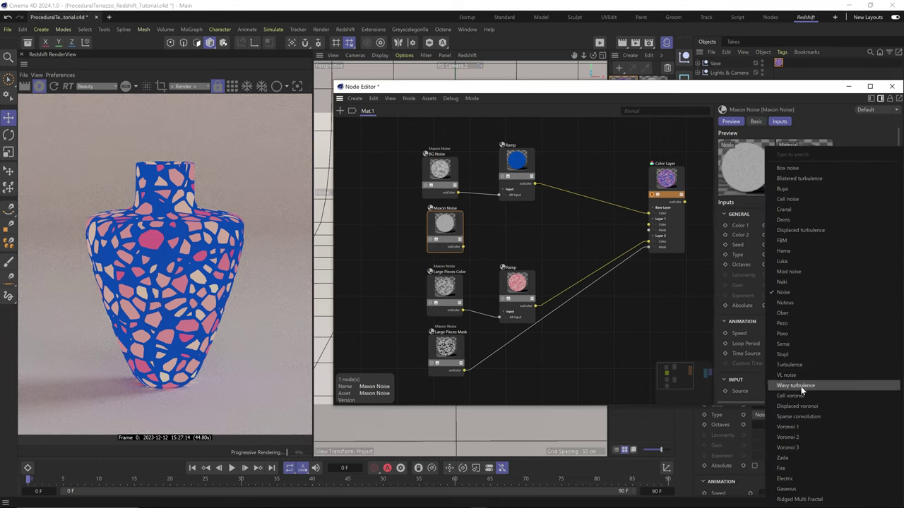
pyautogui.click(805, 449)
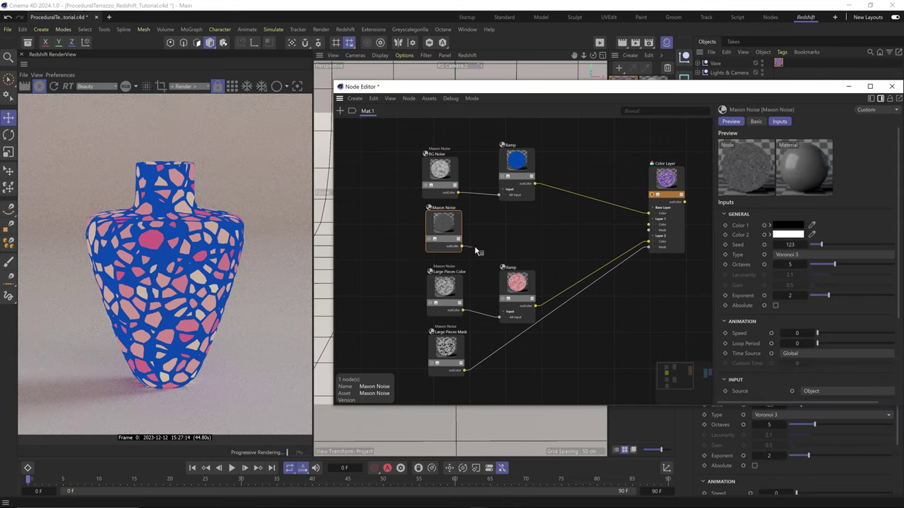
# Connect the new Voronoi 3 noise to the Color Layer's Layer 1 mask input.
pyautogui.moveTo(649, 228); pyautogui.dragTo(650, 230)
pyautogui.click(666, 177)
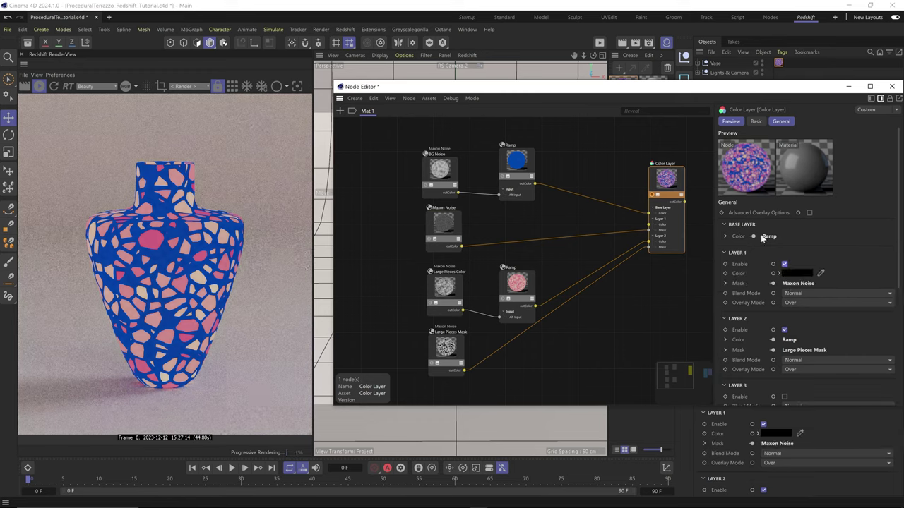
pyautogui.scroll(5, 190, 185)
# Move the Voronoi 3 noise and the Large Pieces nodes down to make room under the blue ramp.
pyautogui.click(442, 238)
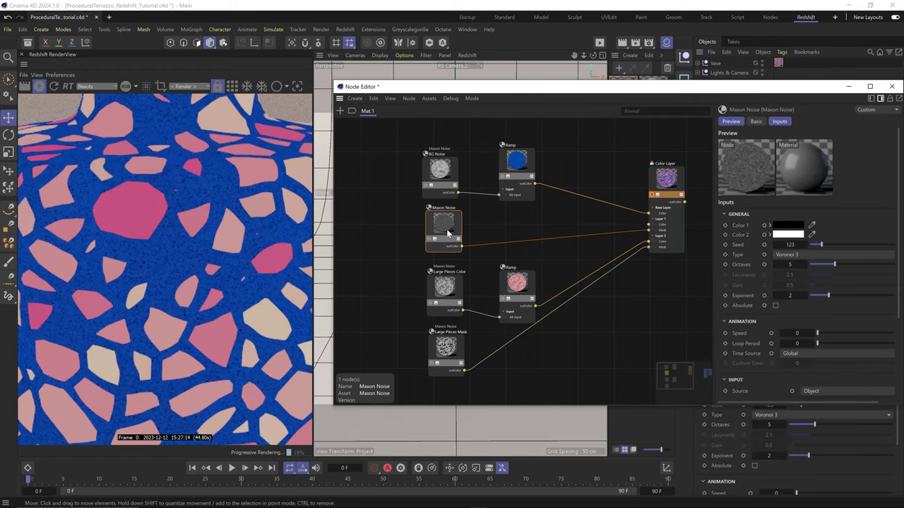
pyautogui.moveTo(545, 373); pyautogui.dragTo(439, 238)
pyautogui.moveTo(444, 229); pyautogui.dragTo(440, 278)
pyautogui.click(499, 236)
# Connect BG Noise to the Color Layer's Layer 1 color input and insert a Ramp node in that connection.
pyautogui.click(514, 158)
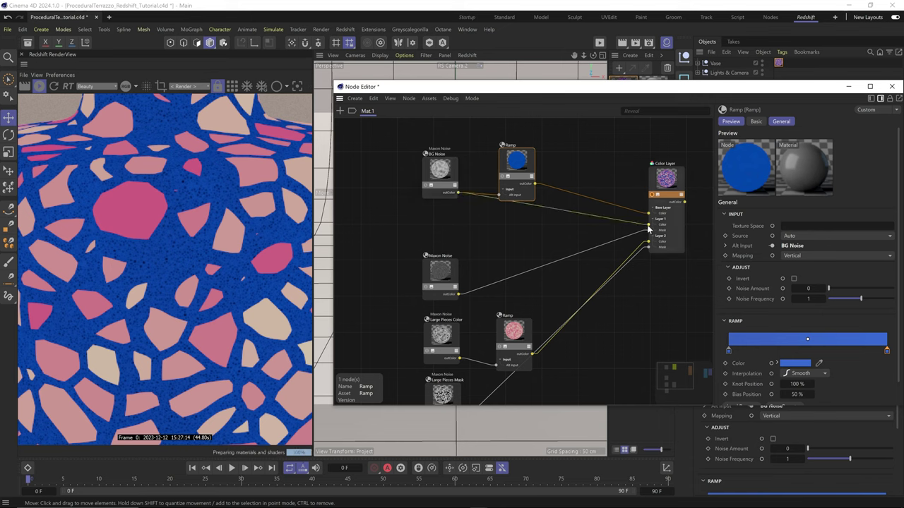
pyautogui.moveTo(648, 228); pyautogui.dragTo(552, 214)
pyautogui.write('ramp')
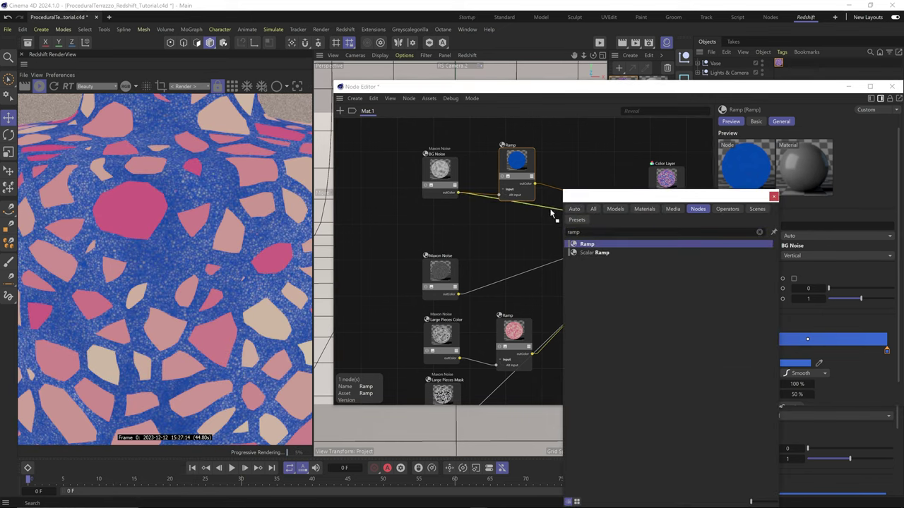
pyautogui.press('Return')
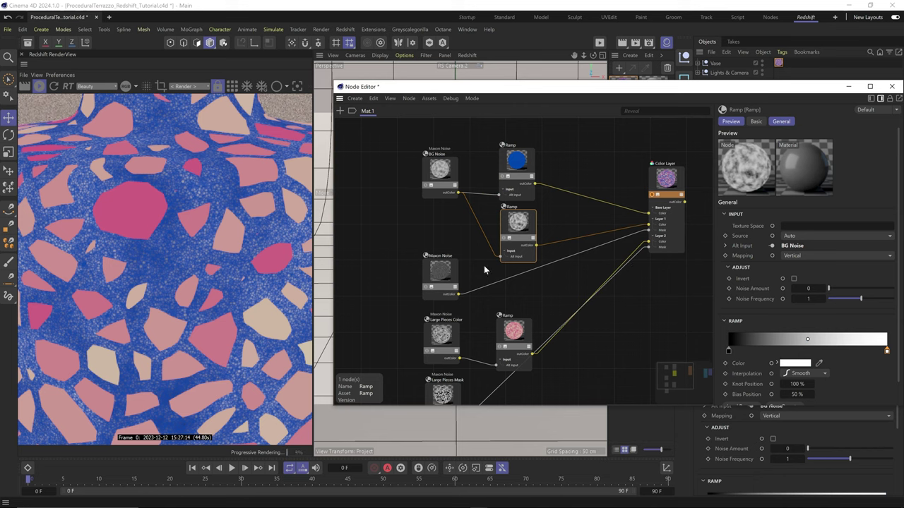
# Color the Layer 1 ramp's last knot pale cream and its first knot soft pink.
pyautogui.doubleClick(887, 350)
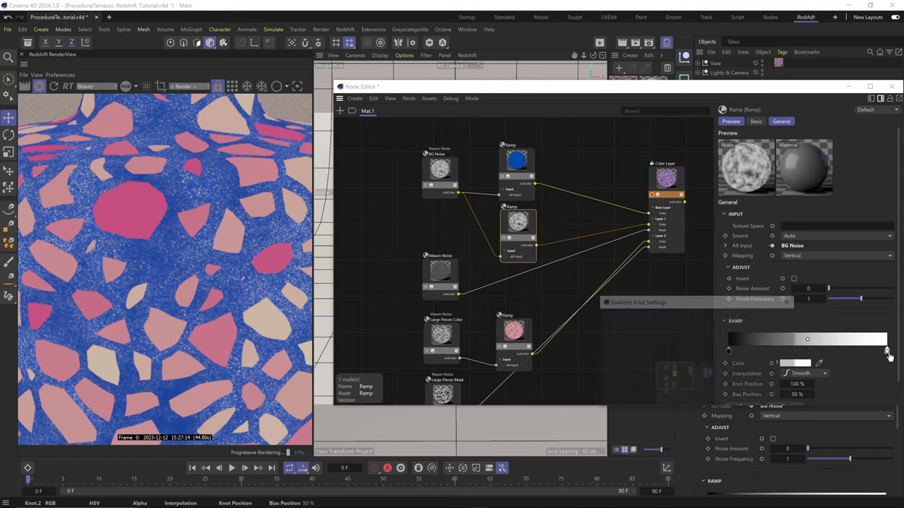
pyautogui.click(659, 361)
pyautogui.moveTo(644, 371); pyautogui.dragTo(697, 371)
pyautogui.click(738, 400)
pyautogui.doubleClick(729, 351)
pyautogui.click(737, 400)
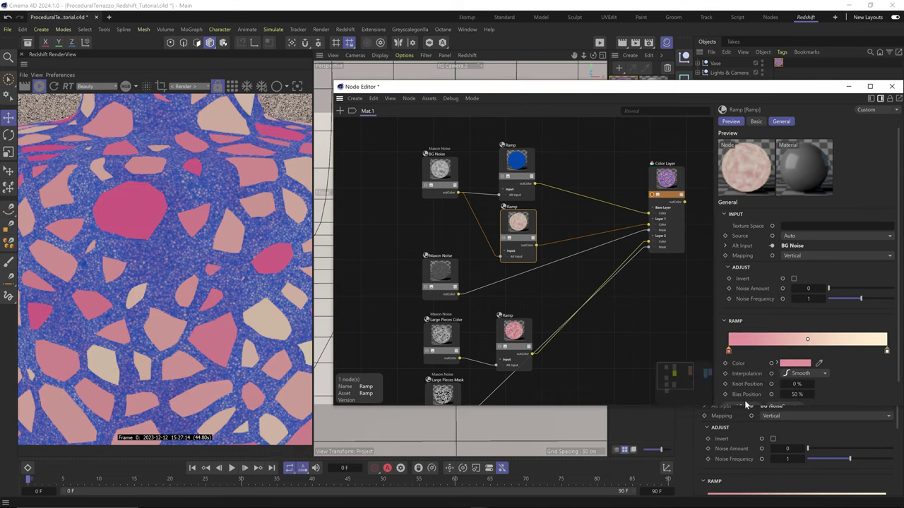
# Set the Layer 1 mask noise's contrast to 0.622.
pyautogui.click(443, 272)
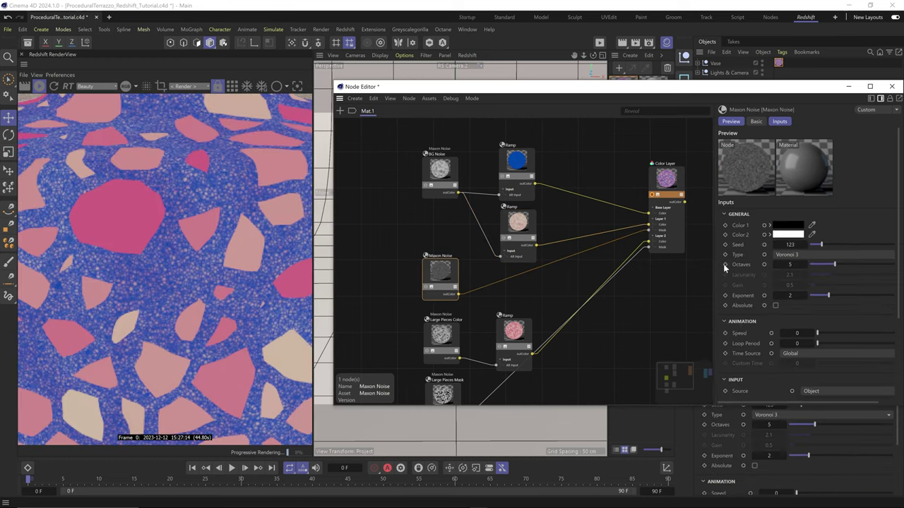
pyautogui.scroll(-3, 745, 375)
pyautogui.moveTo(867, 392); pyautogui.dragTo(892, 388)
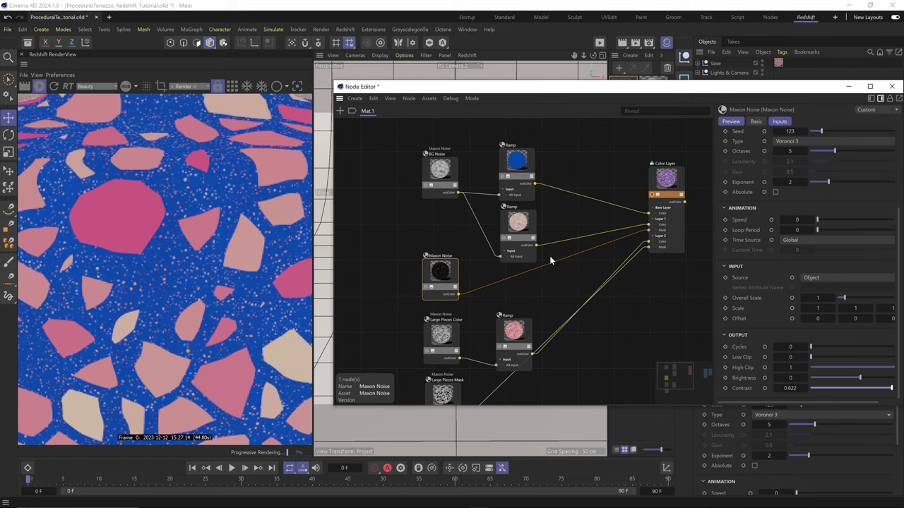
# Turn off the Color Layer preview and connect its output to the RS Standard material's base color input.
pyautogui.click(652, 195)
pyautogui.scroll(-1, 699, 218)
pyautogui.moveTo(699, 217); pyautogui.dragTo(499, 257, button='middle')
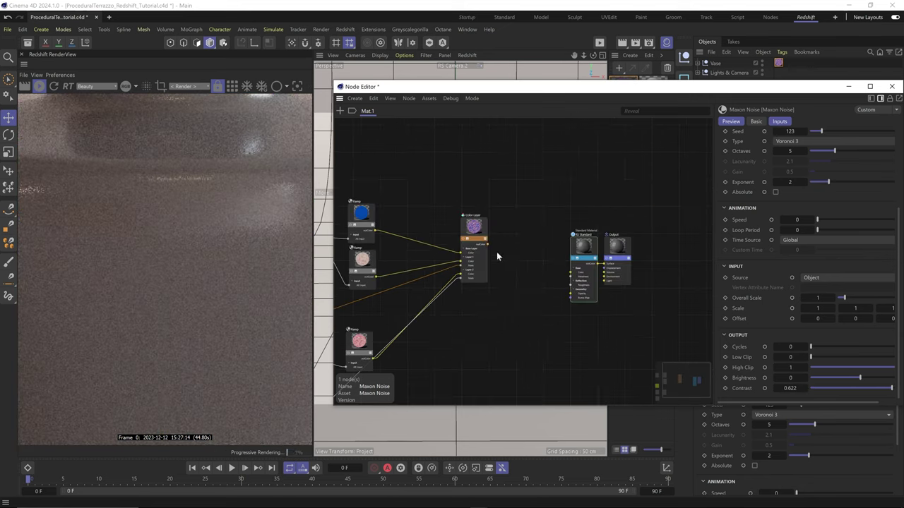
pyautogui.moveTo(488, 245); pyautogui.dragTo(571, 273)
pyautogui.scroll(-5, 247, 188)
pyautogui.keyDown('alt'); pyautogui.moveTo(246, 187); pyautogui.dragTo(209, 244); pyautogui.keyUp('alt')
pyautogui.scroll(5, 240, 263)
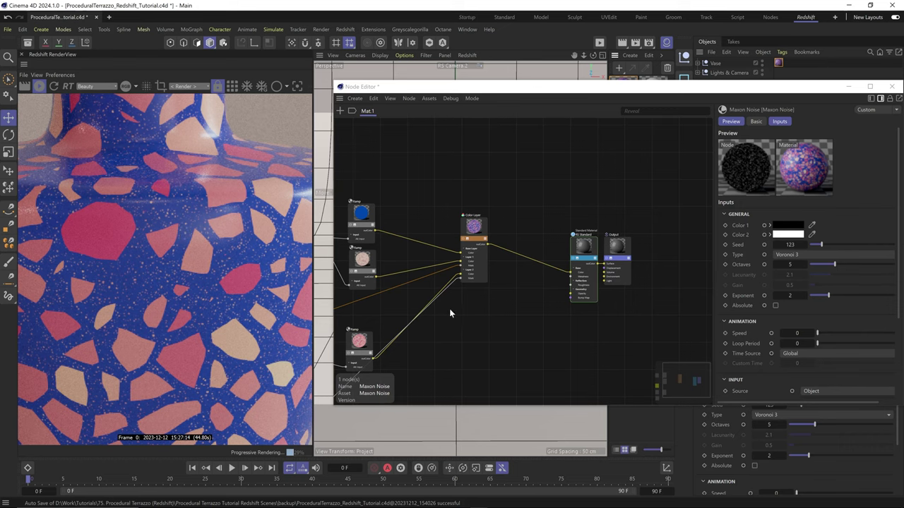
# Duplicate the BG Noise node and place the copy below Large Pieces Mask.
pyautogui.moveTo(454, 278); pyautogui.dragTo(541, 212, button='middle')
pyautogui.click(395, 160)
pyautogui.moveTo(395, 160); pyautogui.dragTo(415, 142, button='middle')
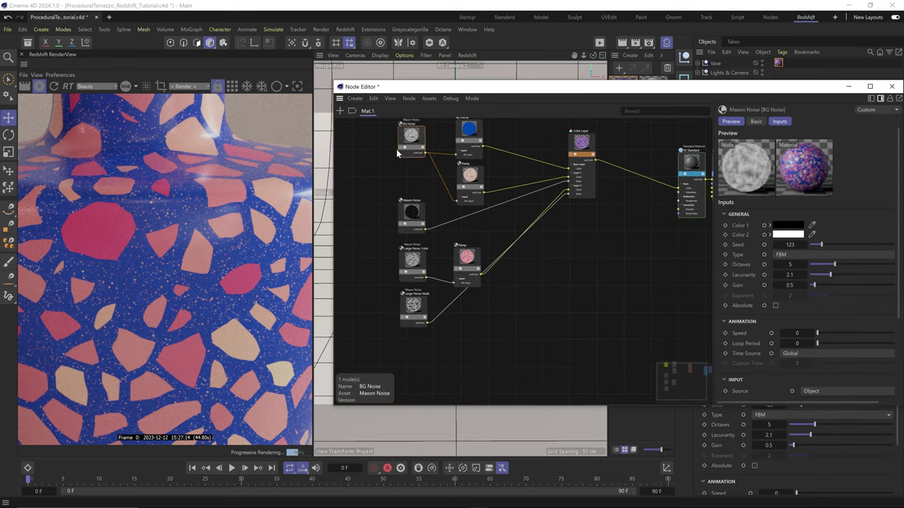
pyautogui.keyDown('ctrl'); pyautogui.moveTo(415, 138); pyautogui.dragTo(422, 351); pyautogui.keyUp('ctrl')
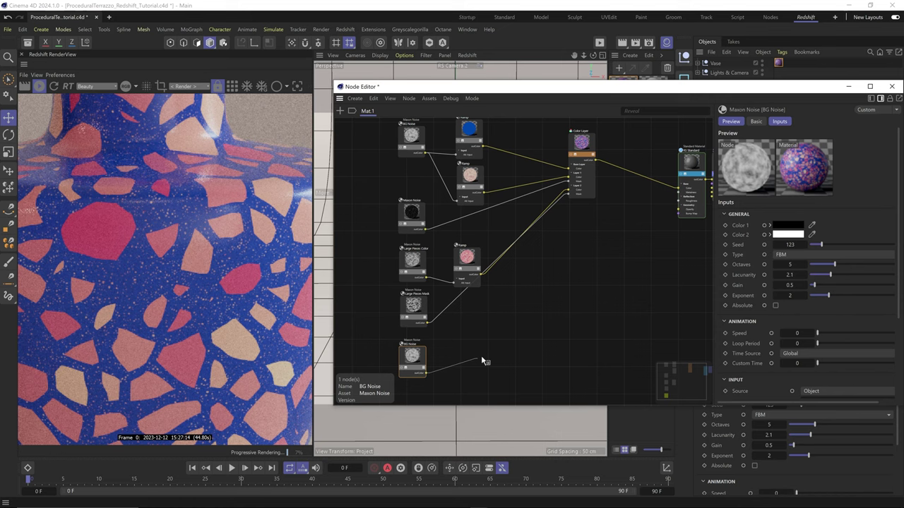
# Connect the duplicated BG Noise to the Color Layer's Layer 3 color input and enable Layer 3.
pyautogui.moveTo(583, 146); pyautogui.dragTo(592, 149)
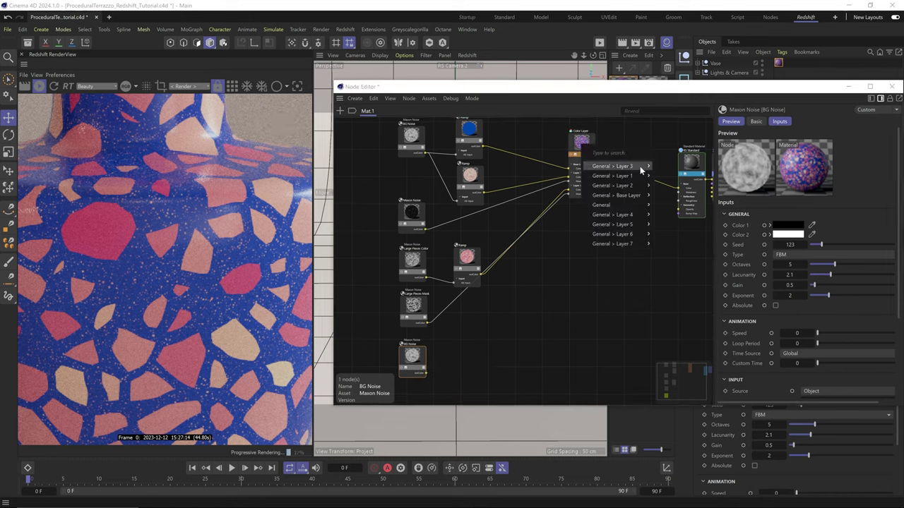
pyautogui.moveTo(639, 166)
pyautogui.click(686, 185)
pyautogui.click(581, 169)
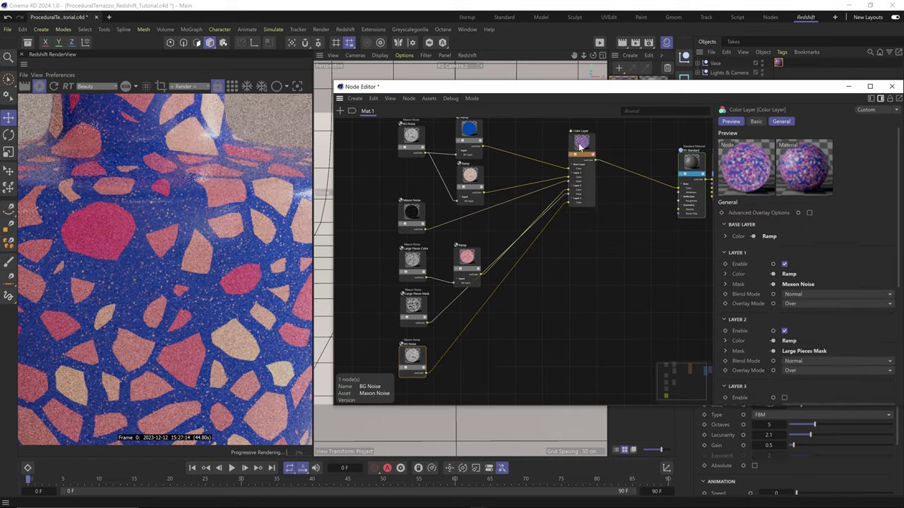
pyautogui.scroll(-2, 747, 307)
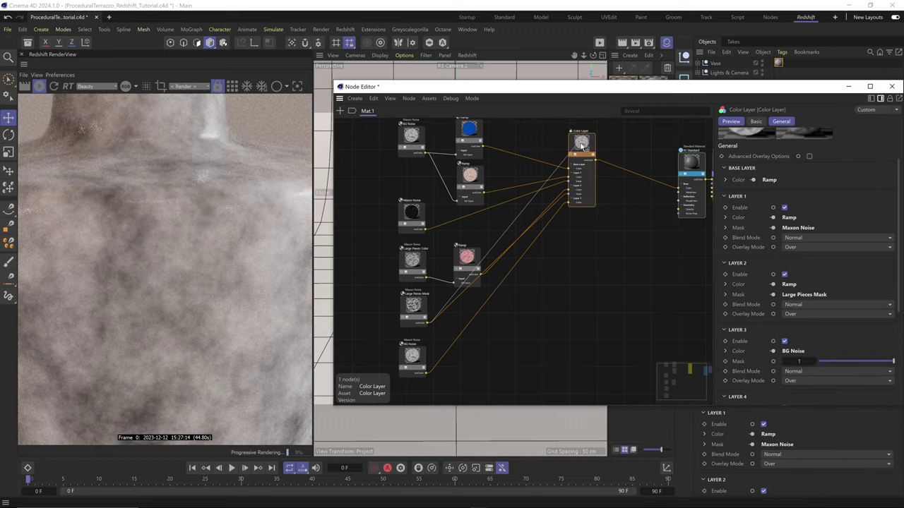
# Connect Large Pieces Mask to the Color Layer's Layer 3 mask input.
pyautogui.moveTo(584, 146); pyautogui.dragTo(585, 150)
pyautogui.moveTo(635, 167)
pyautogui.click(682, 172)
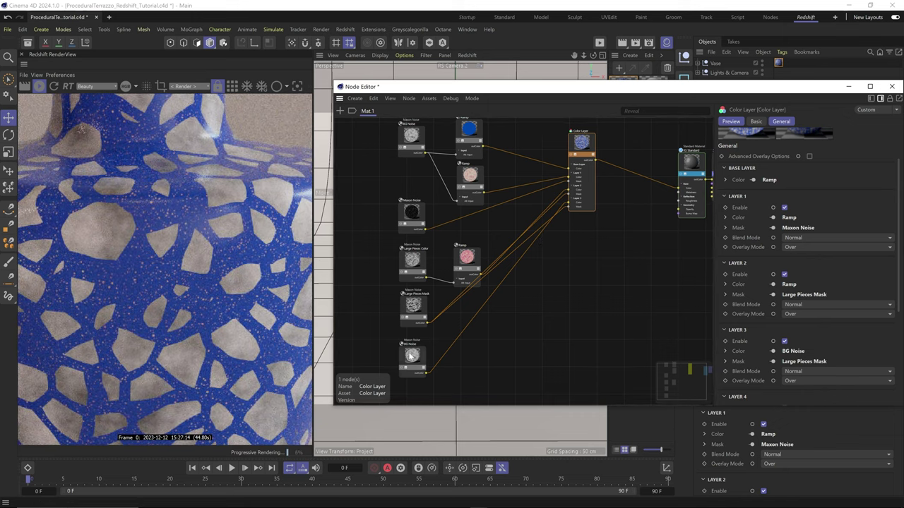
# Set the duplicated BG Noise's seed to 117.
pyautogui.click(411, 355)
pyautogui.moveTo(792, 189); pyautogui.dragTo(815, 192)
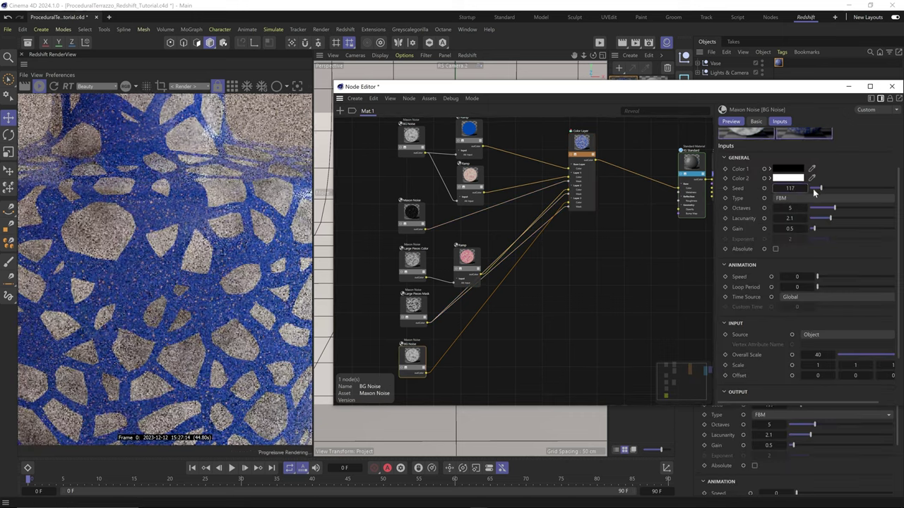
# Set the Color Layer's Layer 3 blend mode to Softlight and inspect the blended pieces on the vase.
pyautogui.click(581, 146)
pyautogui.click(801, 314)
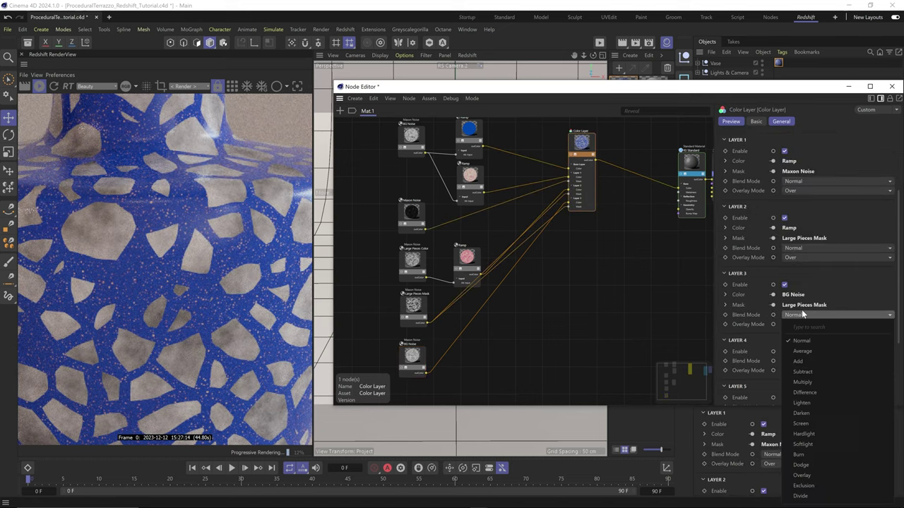
pyautogui.click(814, 443)
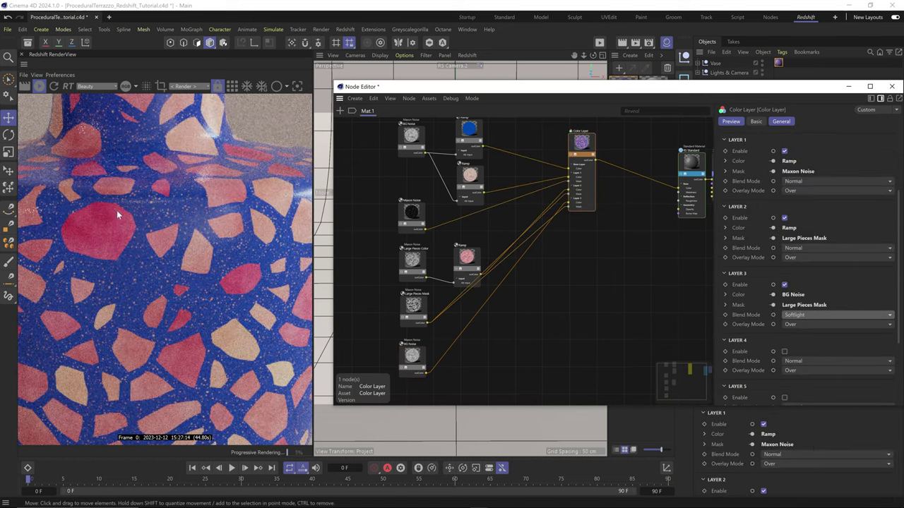
pyautogui.scroll(-5, 187, 293)
pyautogui.scroll(3, 167, 261)
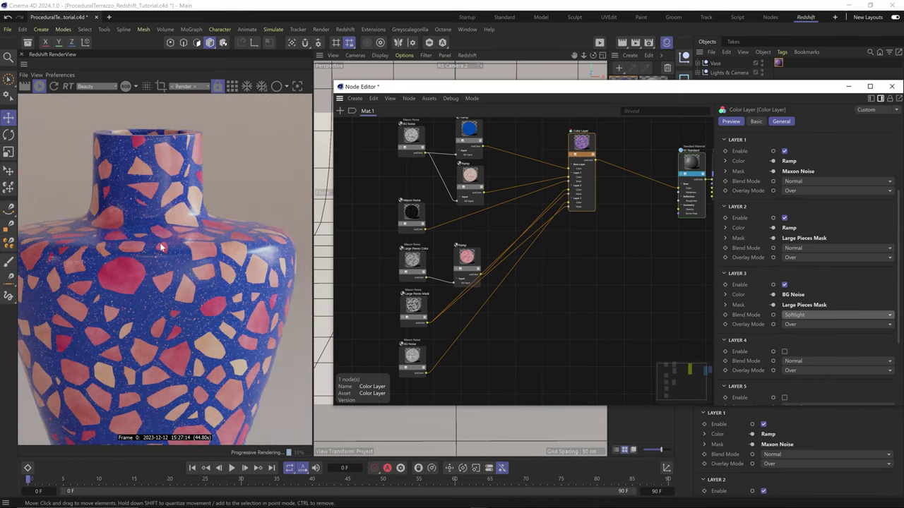
pyautogui.scroll(3, 160, 265)
# Set the duplicated BG Noise's overall scale to 5 and check the finer mottling on the vase.
pyautogui.click(412, 356)
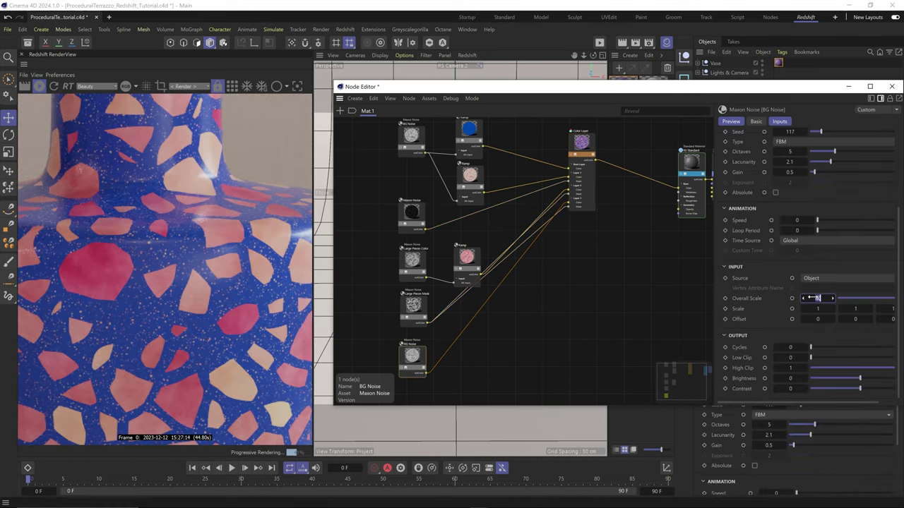
pyautogui.write('5')
pyautogui.press('Return')
pyautogui.scroll(-3, 109, 286)
pyautogui.scroll(3, 102, 309)
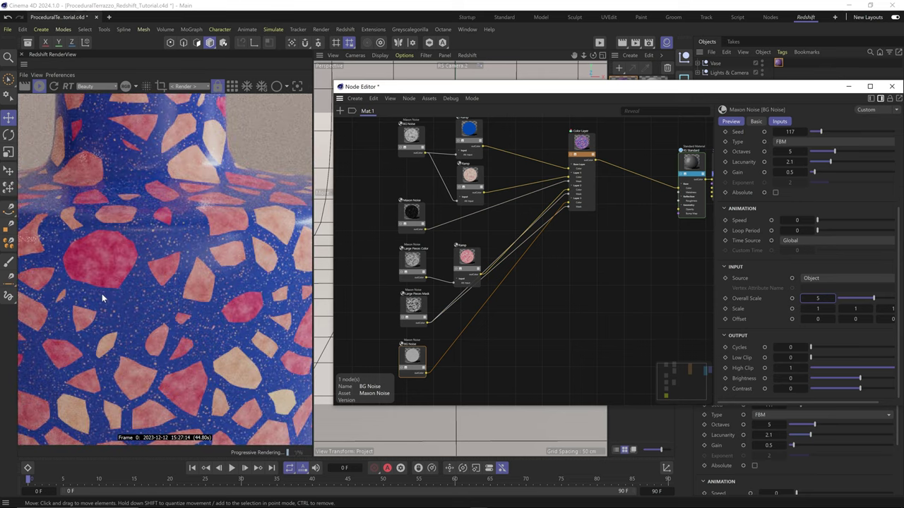
# Set the duplicated BG Noise's low clip to about 0.36, its Color 1 to mid grey (RGB 81) and Color 2 to light grey.
pyautogui.moveTo(811, 358); pyautogui.dragTo(835, 359)
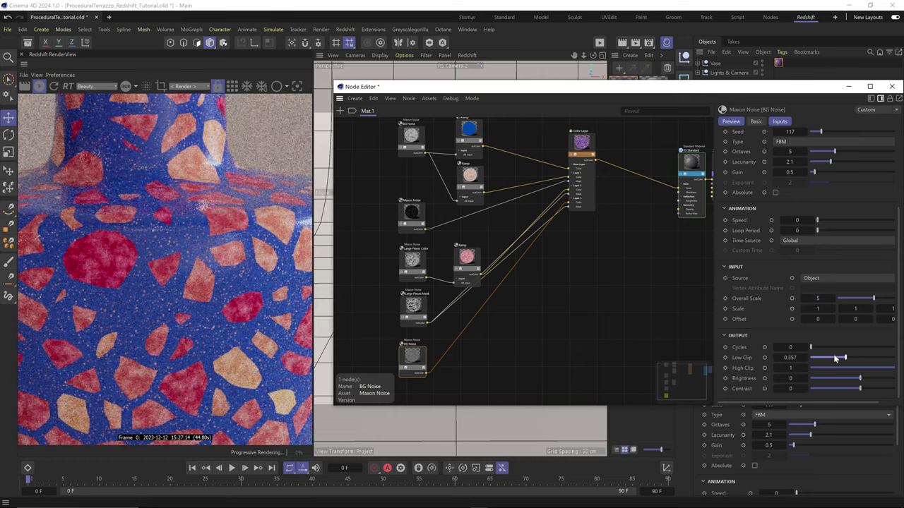
pyautogui.scroll(5, 762, 191)
pyautogui.click(788, 234)
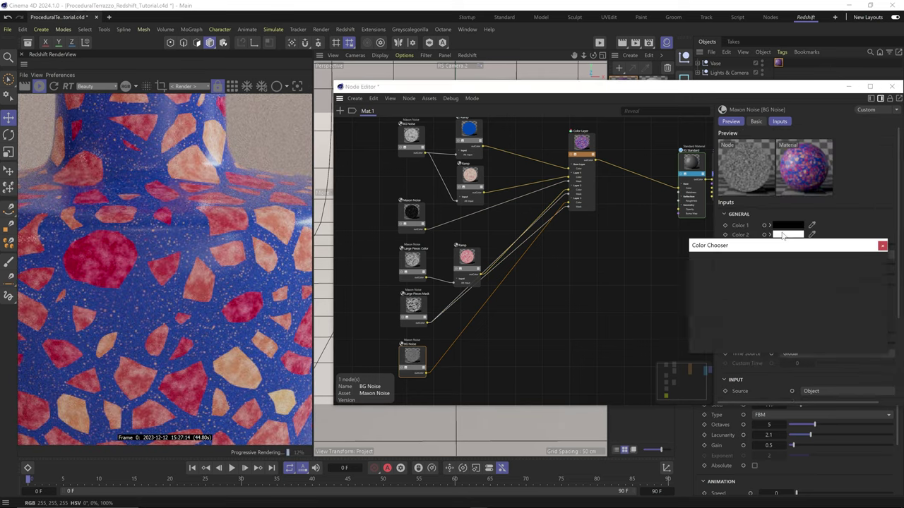
pyautogui.click(882, 247)
pyautogui.click(788, 226)
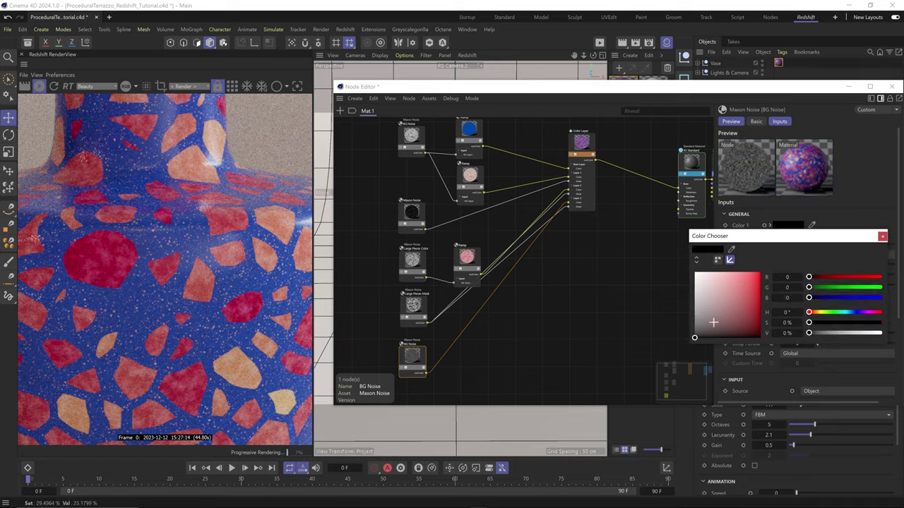
pyautogui.moveTo(713, 323); pyautogui.dragTo(694, 316)
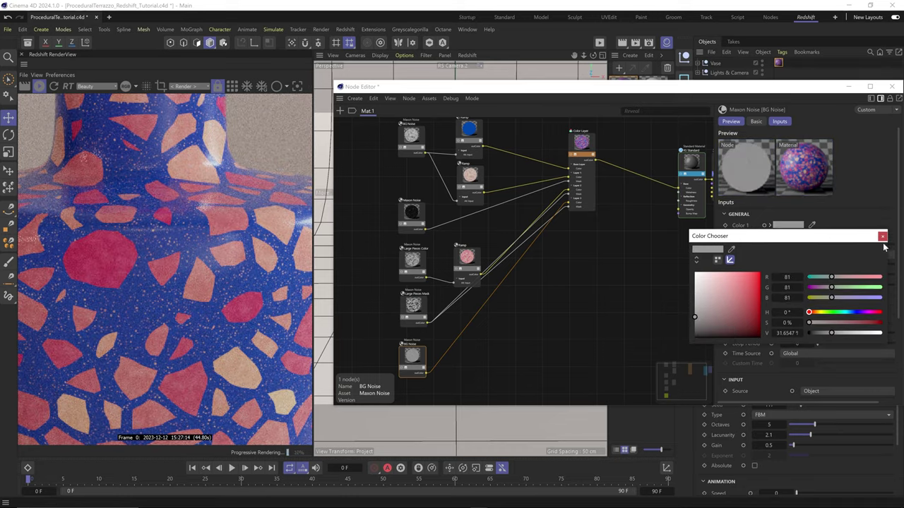
pyautogui.click(882, 235)
# Insert a Wire Rerouter on the lower BG Noise's connection to the Color Layer and place it below the Ramp nodes.
pyautogui.scroll(-3, 105, 264)
pyautogui.hotkey('shift', 'c')
pyautogui.write('w')
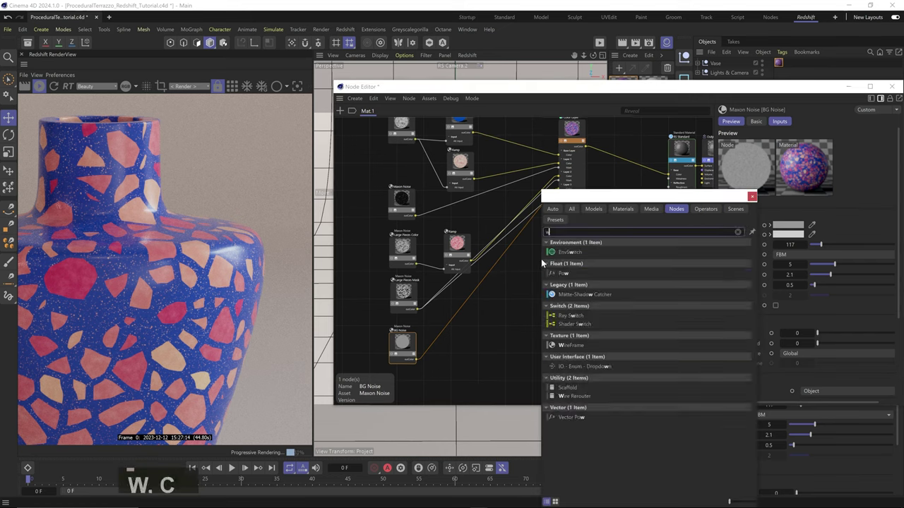
pyautogui.write('ire')
pyautogui.doubleClick(569, 273)
pyautogui.moveTo(486, 274); pyautogui.dragTo(514, 338)
# Add two more Wire Rerouters to tidy the Large Pieces Mask connections running to the Color Layer.
pyautogui.write('cwire')
pyautogui.doubleClick(591, 272)
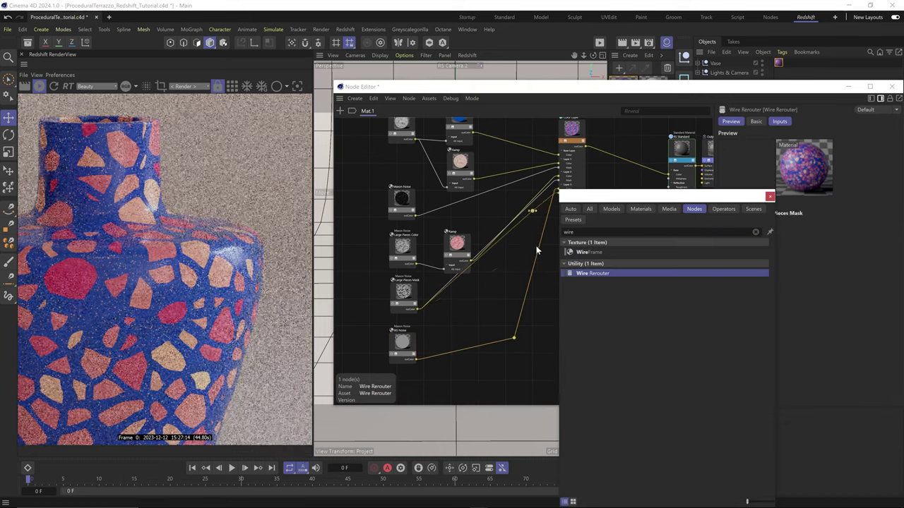
pyautogui.press('Return')
pyautogui.click(524, 331)
pyautogui.hotkey('shift', 'c')
pyautogui.write('wire')
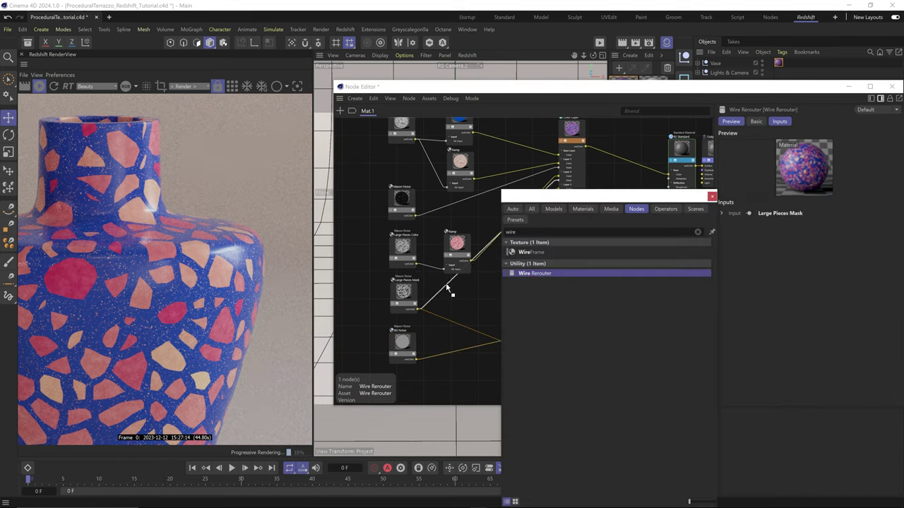
pyautogui.press('Return')
pyautogui.click(447, 267)
# Move the Color Layer closer to its inputs, group all color nodes under the name Color and give the group a dark red color.
pyautogui.scroll(-3, 552, 272)
pyautogui.moveTo(440, 342); pyautogui.dragTo(587, 164)
pyautogui.moveTo(566, 189); pyautogui.dragTo(539, 170)
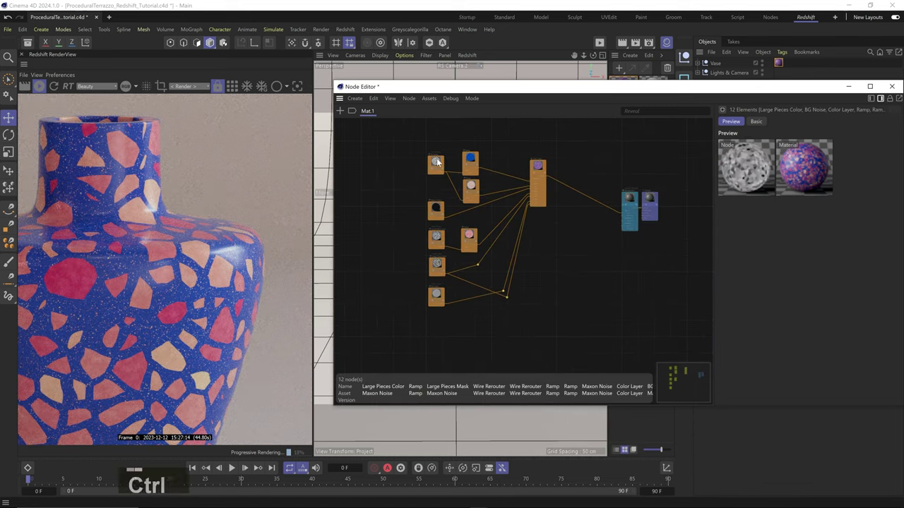
pyautogui.hotkey('ctrl', 'g')
pyautogui.write('Color')
pyautogui.press('Return')
pyautogui.click(756, 122)
pyautogui.click(788, 163)
pyautogui.click(752, 233)
pyautogui.click(638, 257)
# Deselect the nodes of the Color group and save the project.
pyautogui.moveTo(638, 257); pyautogui.dragTo(609, 246, button='middle')
pyautogui.click(509, 153)
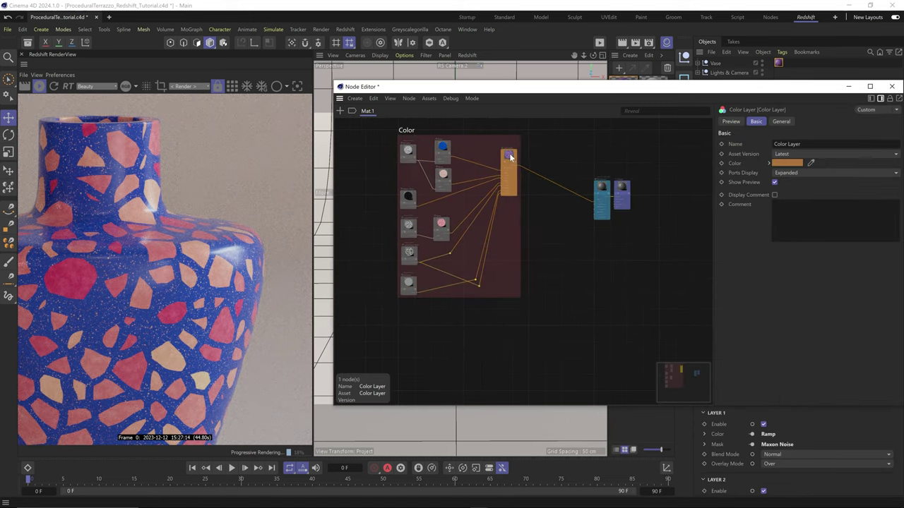
pyautogui.moveTo(492, 185); pyautogui.dragTo(471, 176)
pyautogui.click(527, 252)
pyautogui.hotkey('ctrl', 's')
# Add a second Color Layer below the Color group and connect Large Pieces Mask to its base layer color.
pyautogui.moveTo(536, 262); pyautogui.dragTo(554, 231, button='middle')
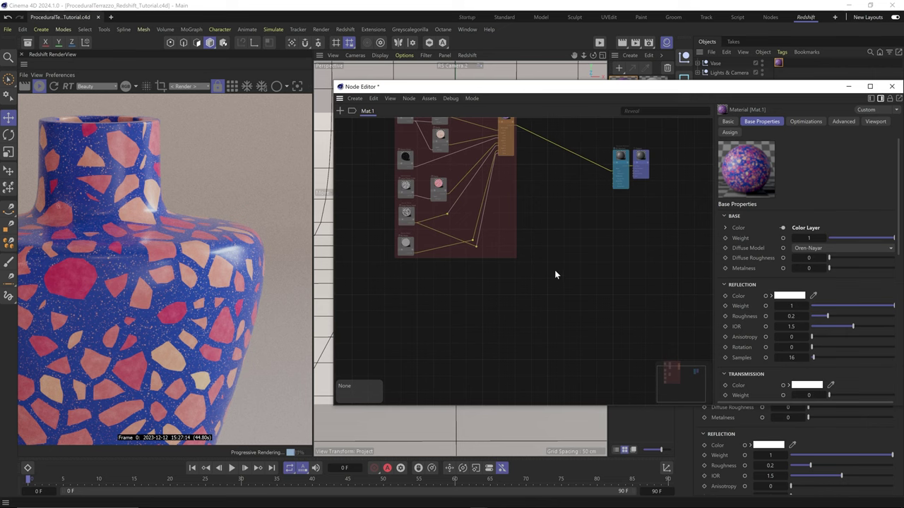
pyautogui.hotkey('shift', 'c')
pyautogui.write('color lay')
pyautogui.click(597, 244)
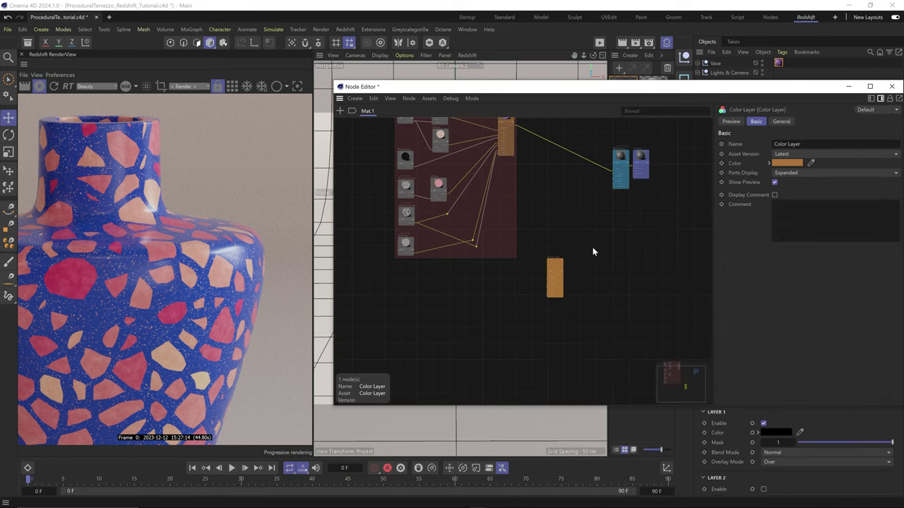
pyautogui.scroll(3, 479, 306)
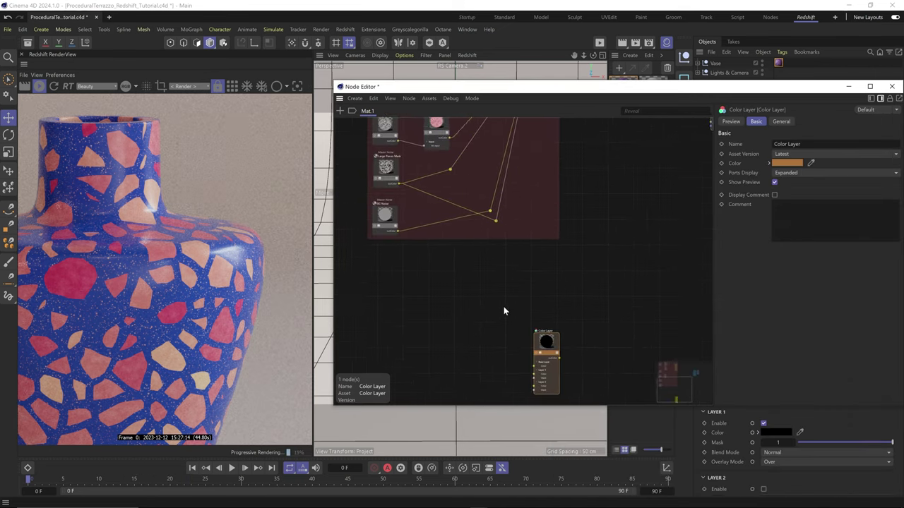
pyautogui.moveTo(464, 238); pyautogui.dragTo(552, 351)
# Add a Bump Map node, feed it from the new Color Layer and connect it to the Standard material's bump input.
pyautogui.moveTo(671, 274); pyautogui.dragTo(558, 321, button='middle')
pyautogui.hotkey('shift', 'c')
pyautogui.write('bump')
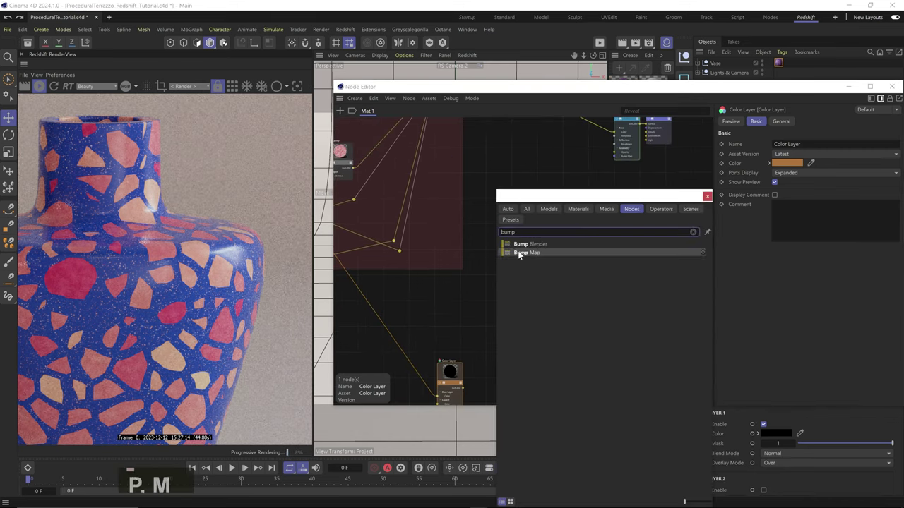
pyautogui.click(547, 254)
pyautogui.moveTo(510, 266); pyautogui.dragTo(507, 286)
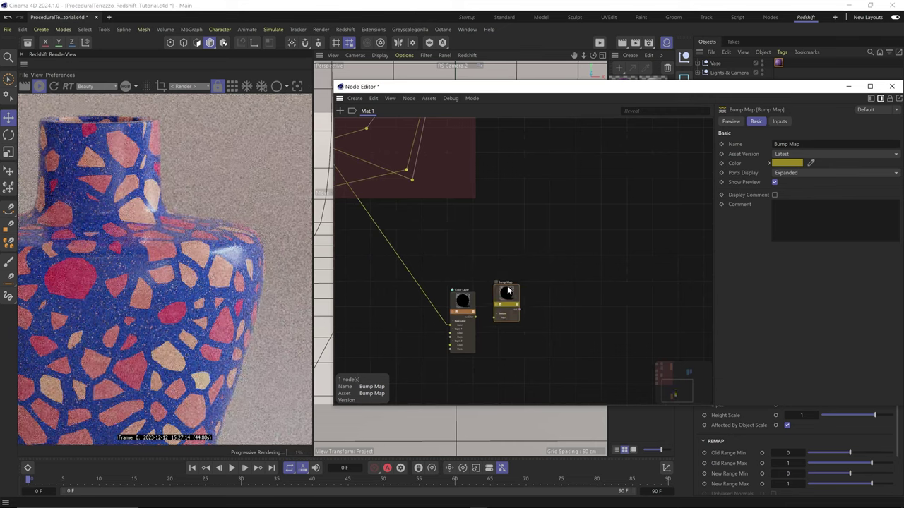
pyautogui.moveTo(475, 317); pyautogui.dragTo(494, 319)
pyautogui.moveTo(517, 315); pyautogui.dragTo(466, 370, button='middle')
pyautogui.moveTo(467, 366); pyautogui.dragTo(576, 144)
# Duplicate the lower BG Noise beside the bump Color Layer and connect the copy to its Layer 1 color.
pyautogui.moveTo(358, 304); pyautogui.dragTo(461, 246, button='middle')
pyautogui.scroll(3, 151, 304)
pyautogui.click(514, 303)
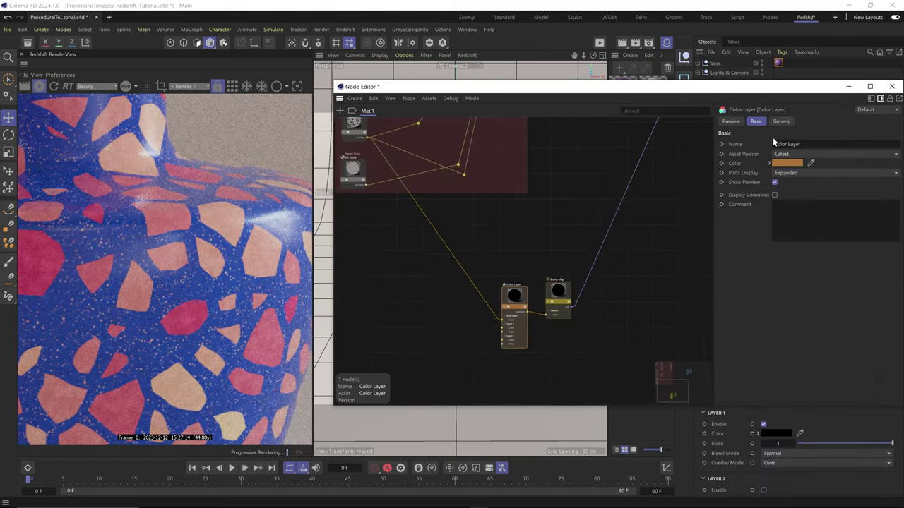
pyautogui.click(781, 122)
pyautogui.keyDown('alt'); pyautogui.moveTo(246, 220); pyautogui.dragTo(232, 240); pyautogui.keyUp('alt')
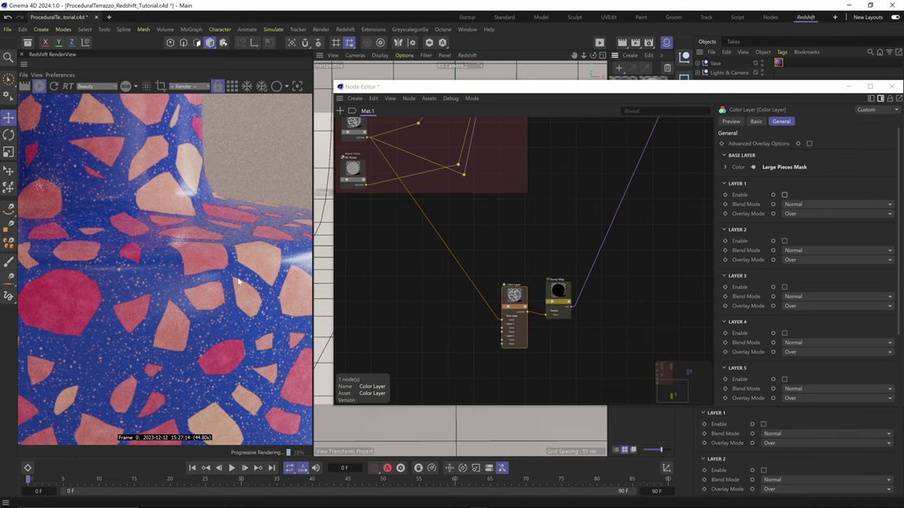
pyautogui.keyDown('alt'); pyautogui.moveTo(238, 271); pyautogui.dragTo(163, 227, button='middle'); pyautogui.keyUp('alt')
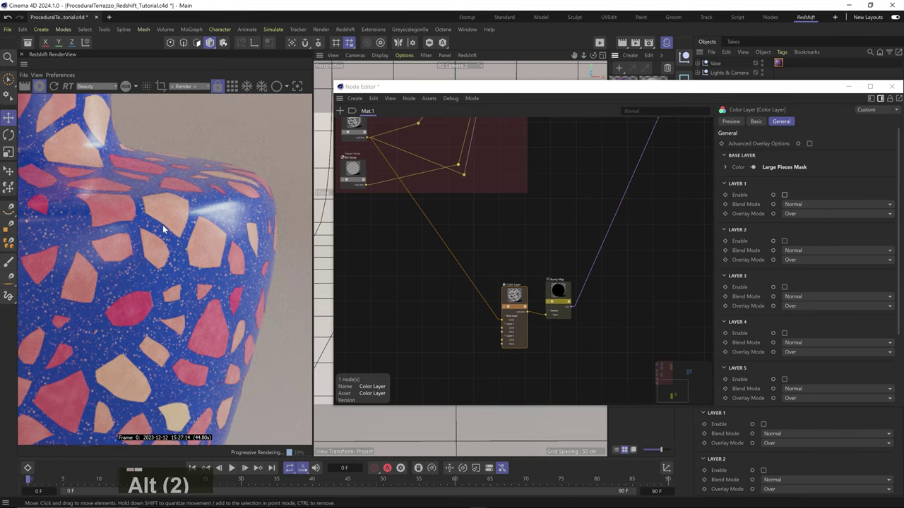
pyautogui.moveTo(438, 206); pyautogui.dragTo(474, 235, button='middle')
pyautogui.click(389, 195)
pyautogui.keyDown('ctrl'); pyautogui.moveTo(389, 195); pyautogui.dragTo(445, 331); pyautogui.keyUp('ctrl')
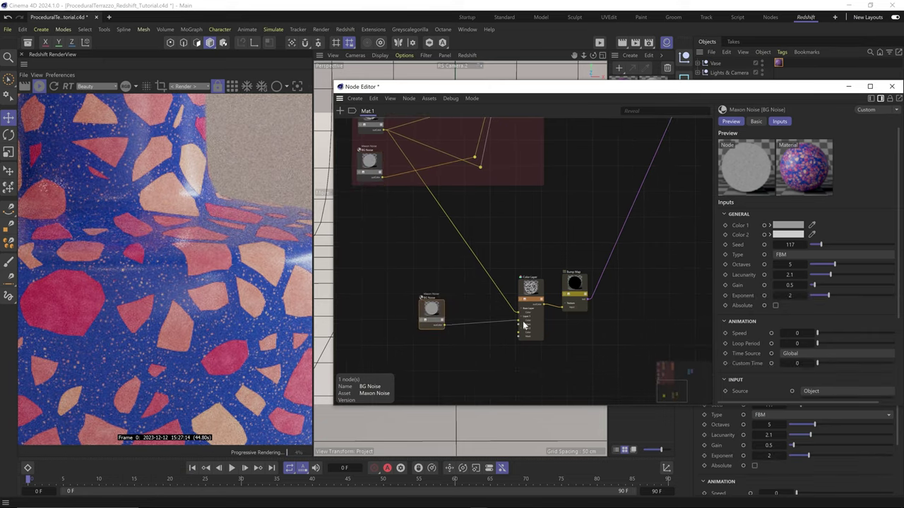
pyautogui.moveTo(523, 322); pyautogui.dragTo(521, 322)
pyautogui.moveTo(432, 309); pyautogui.dragTo(441, 312)
# Solo the bump Color Layer in the render, enable its Layer 1 and set the blend mode to Average after trying Subtract.
pyautogui.click(521, 300)
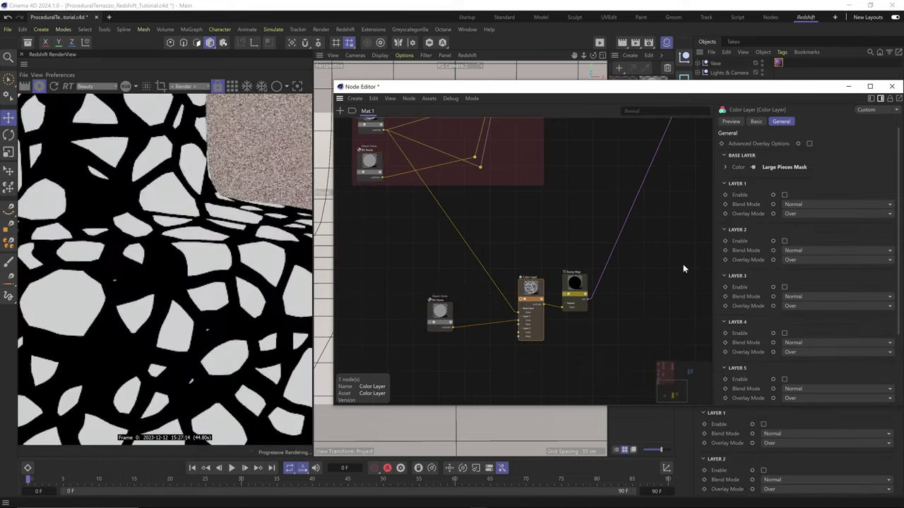
pyautogui.click(784, 195)
pyautogui.click(796, 224)
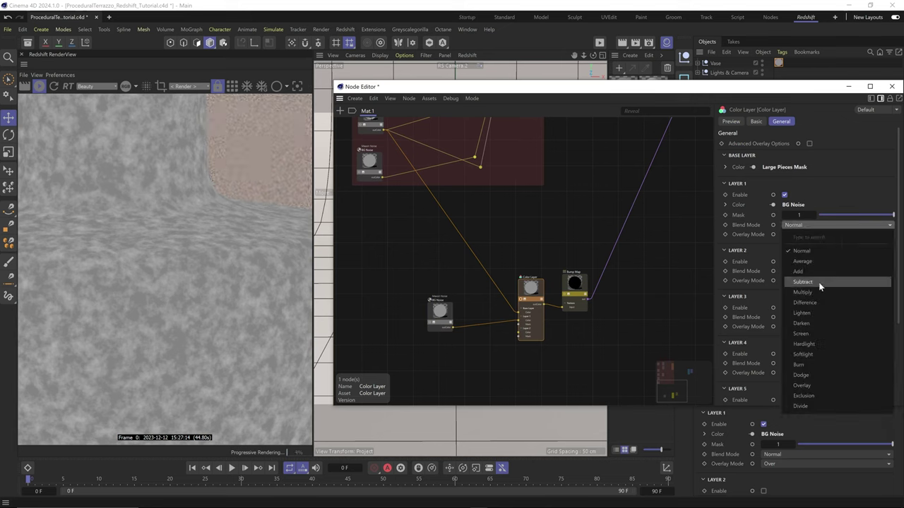
pyautogui.click(819, 282)
pyautogui.click(819, 225)
pyautogui.click(808, 261)
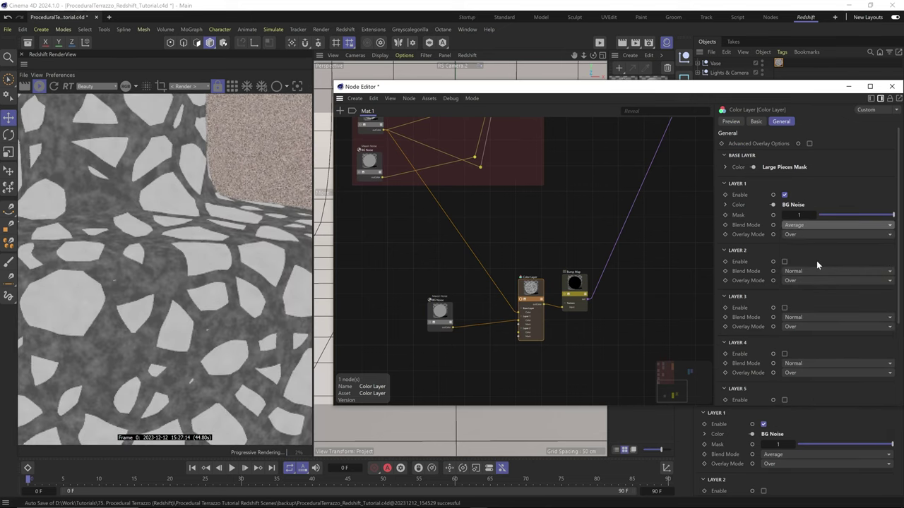
# Set the bump BG Noise's Color 1 to black, Color 2 to white, seed to 118 and low clip to about 0.41.
pyautogui.click(520, 323)
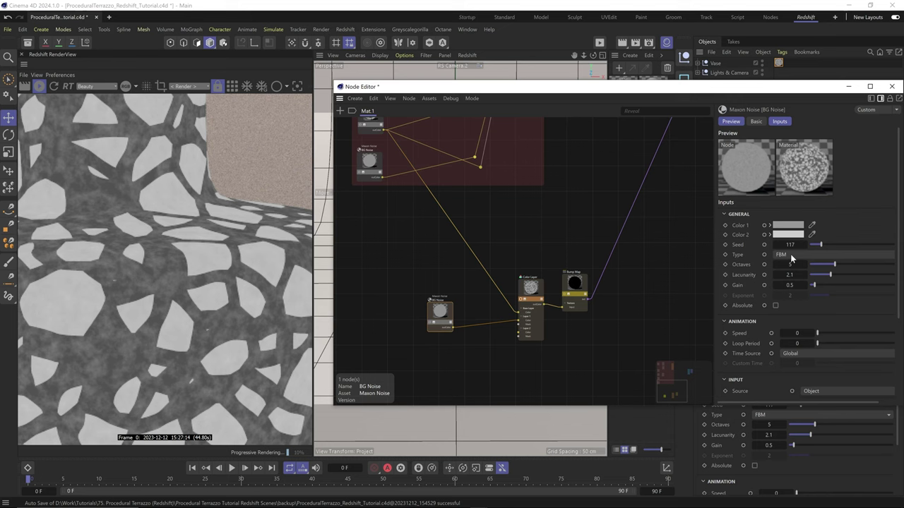
pyautogui.click(800, 227)
pyautogui.moveTo(852, 333); pyautogui.dragTo(806, 332)
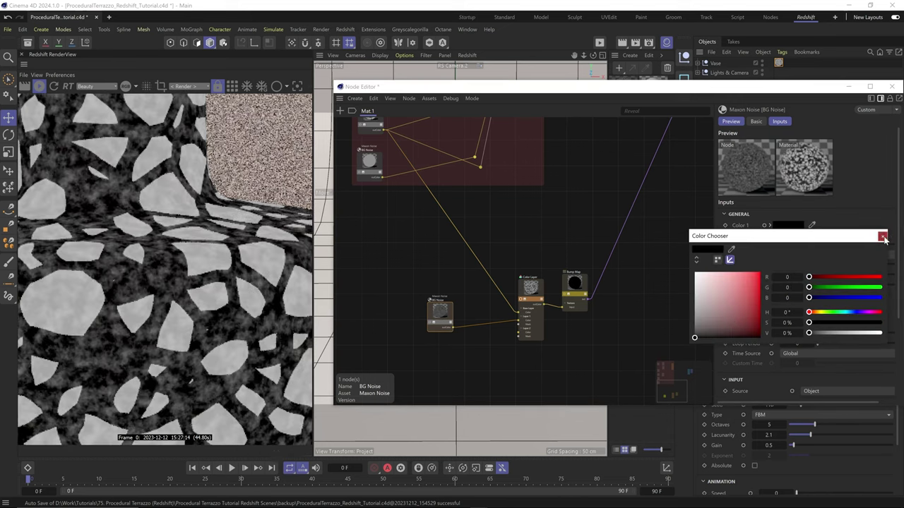
pyautogui.click(883, 237)
pyautogui.click(800, 235)
pyautogui.moveTo(869, 343); pyautogui.dragTo(887, 342)
pyautogui.click(883, 245)
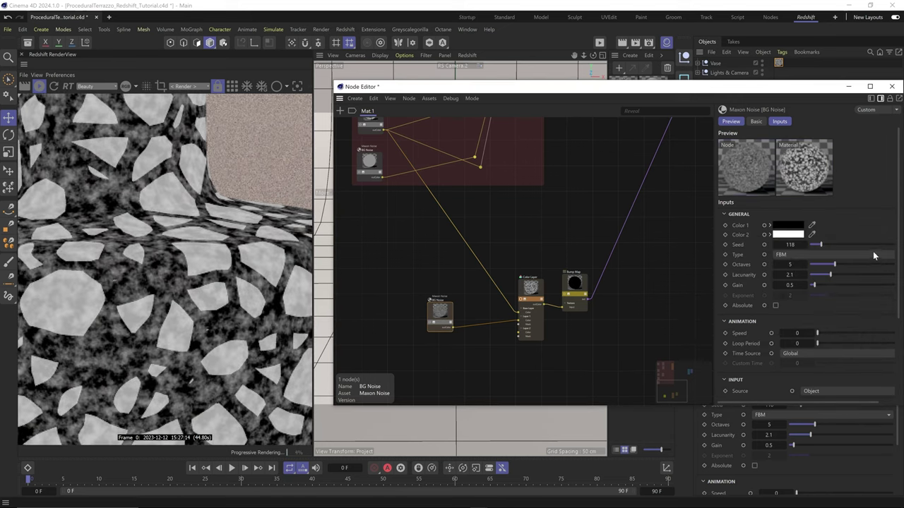
pyautogui.scroll(-5, 805, 297)
pyautogui.moveTo(810, 357); pyautogui.dragTo(876, 357)
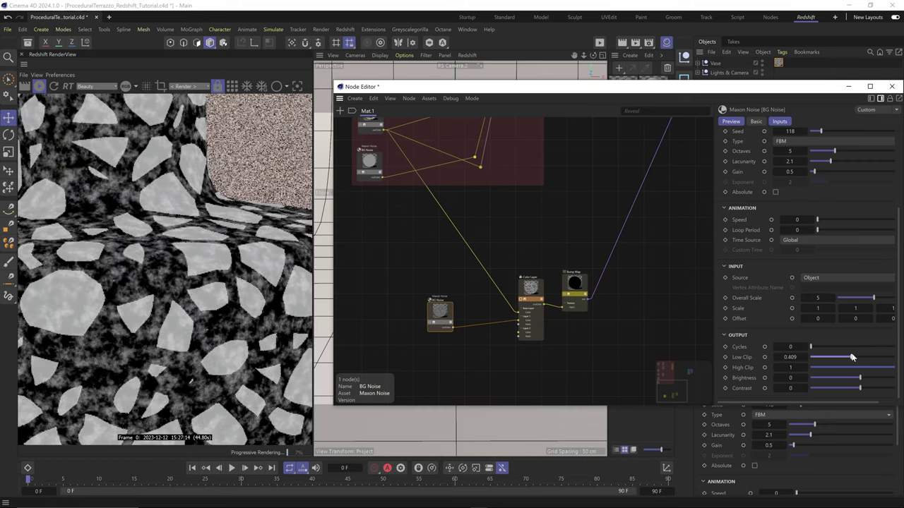
# Set the bump Color Layer's Layer 1 mask to 0.165, end its solo preview and check the bump on the vase.
pyautogui.click(531, 297)
pyautogui.scroll(5, 756, 209)
pyautogui.moveTo(850, 214); pyautogui.dragTo(832, 214)
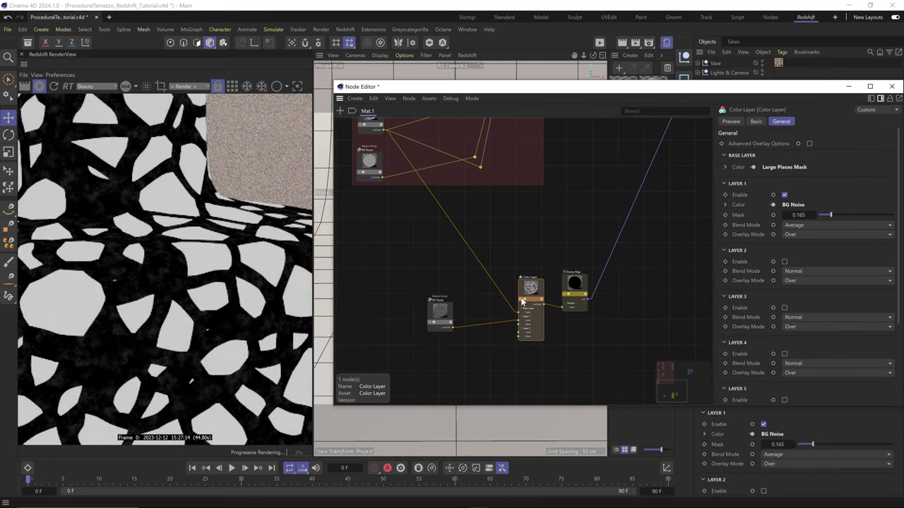
pyautogui.scroll(-3, 279, 263)
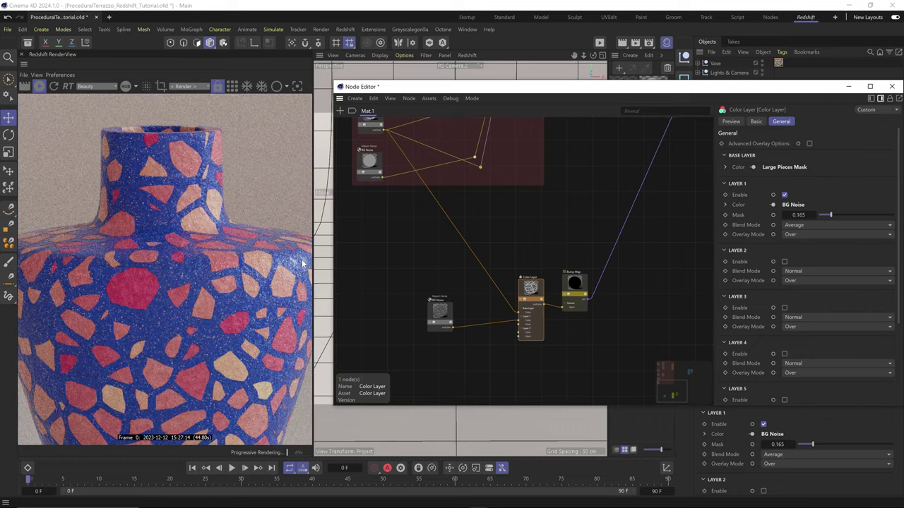
pyautogui.scroll(3, 302, 263)
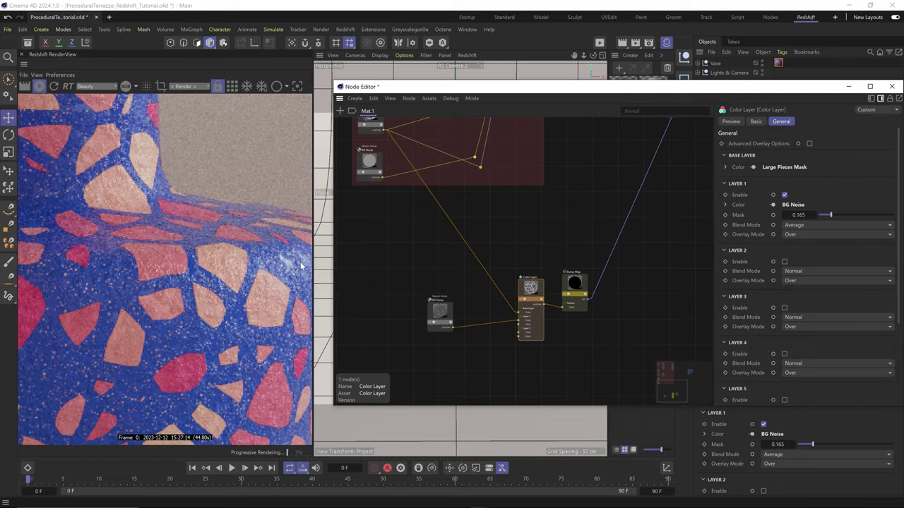
# Move the Node Editor window lower and reduce the bump Color Layer's Layer 1 mask to 0.03.
pyautogui.click(440, 310)
pyautogui.moveTo(473, 86); pyautogui.dragTo(432, 317)
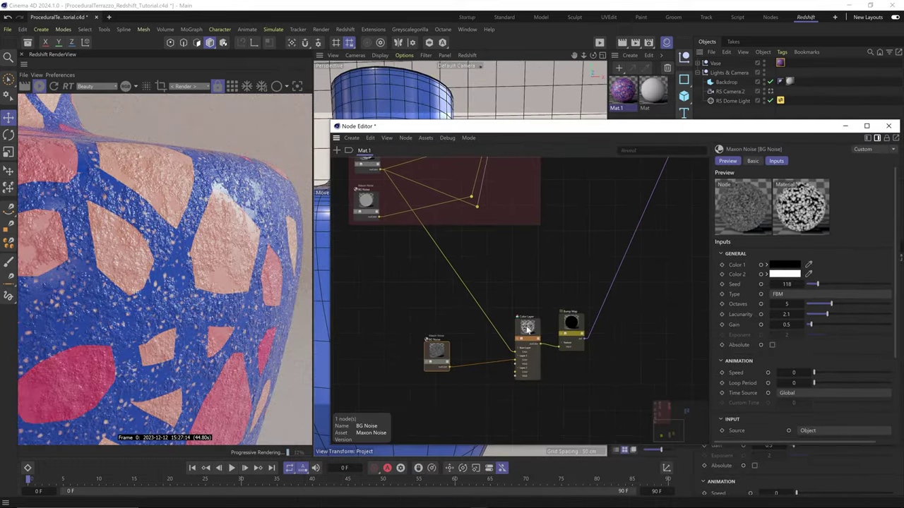
pyautogui.click(527, 329)
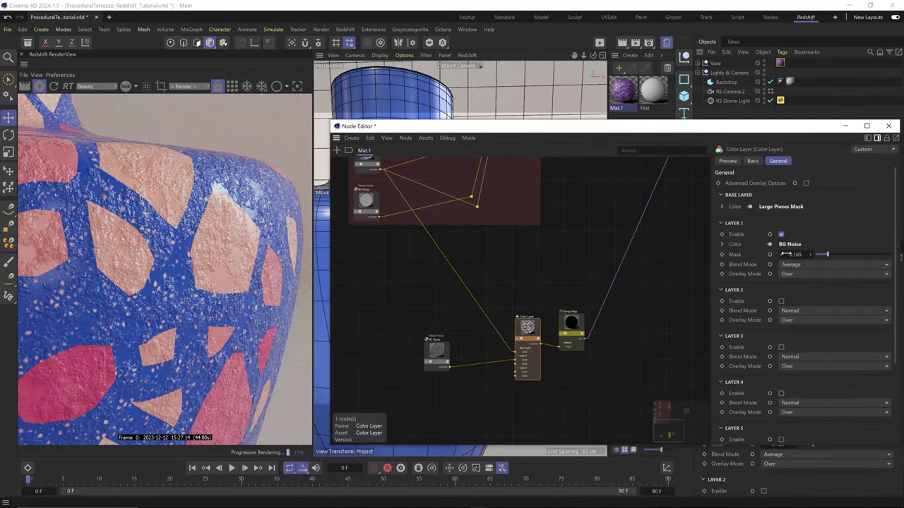
pyautogui.moveTo(812, 255); pyautogui.dragTo(821, 256)
pyautogui.press('Return')
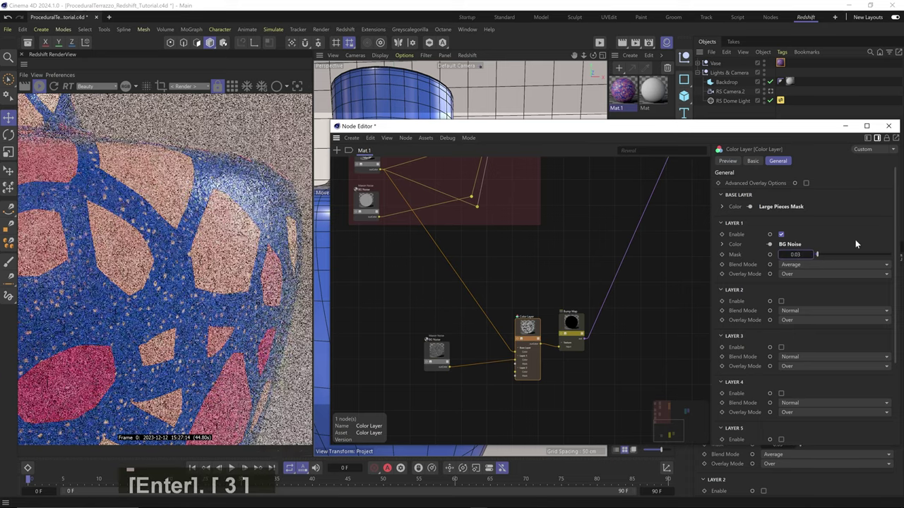
# Move the bump BG Noise farther from the Color Layer and connect the Color group's first BG Noise to the bump Color Layer's Layer 2.
pyautogui.moveTo(437, 353); pyautogui.dragTo(422, 347)
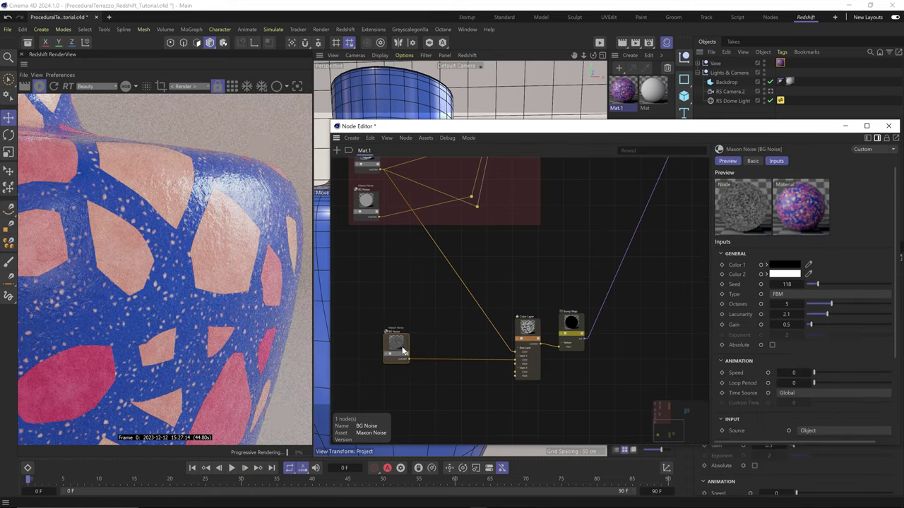
pyautogui.scroll(-5, 406, 319)
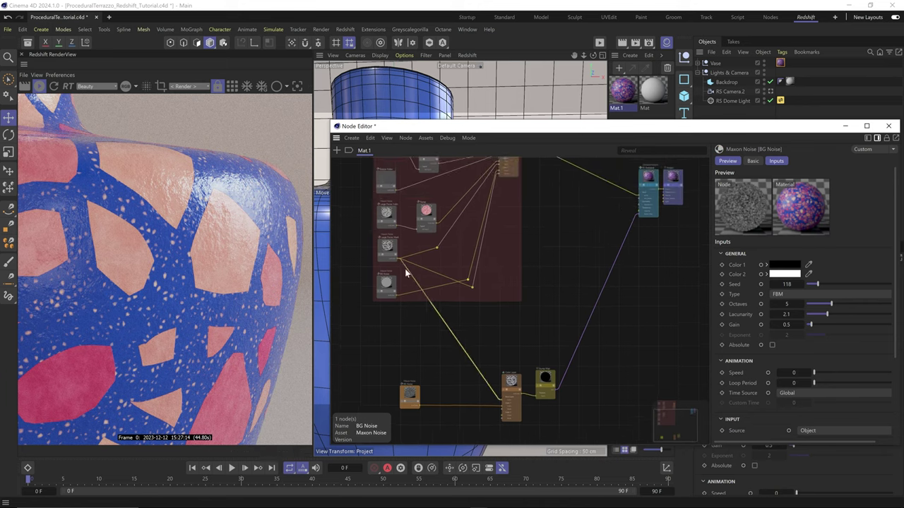
pyautogui.moveTo(398, 230); pyautogui.dragTo(405, 241, button='middle')
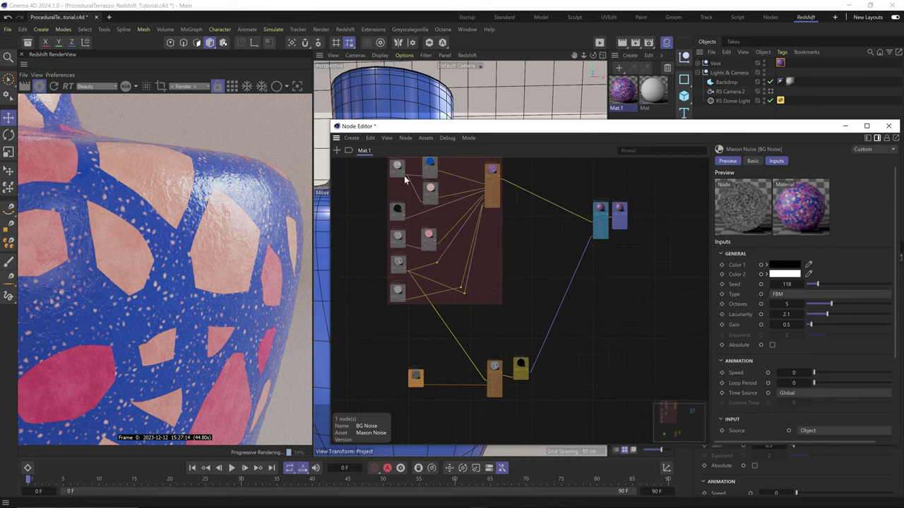
pyautogui.moveTo(405, 175); pyautogui.dragTo(488, 397)
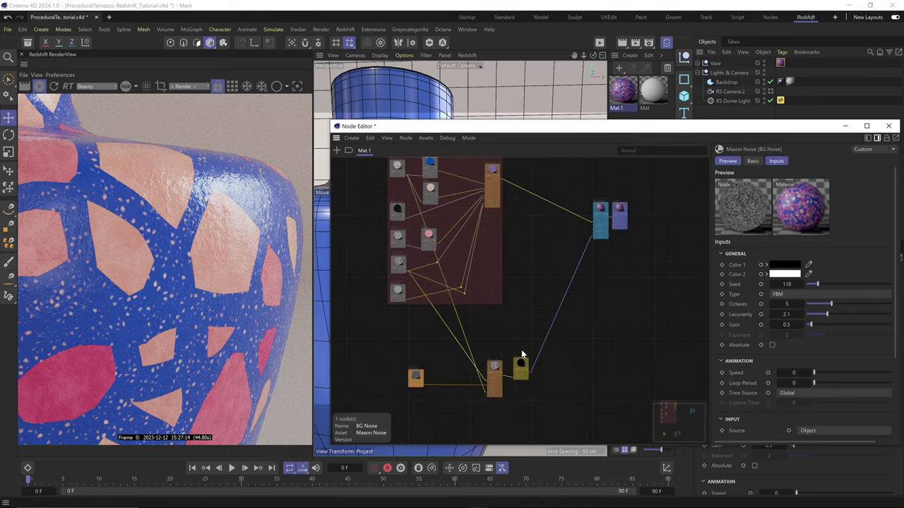
# Insert a Ramp between the Color group's first BG Noise and the bump Color Layer's Layer 2, and enable Layer 2.
pyautogui.hotkey('shift', 'c')
pyautogui.write('ramp')
pyautogui.moveTo(545, 244); pyautogui.dragTo(428, 411)
pyautogui.scroll(5, 439, 409)
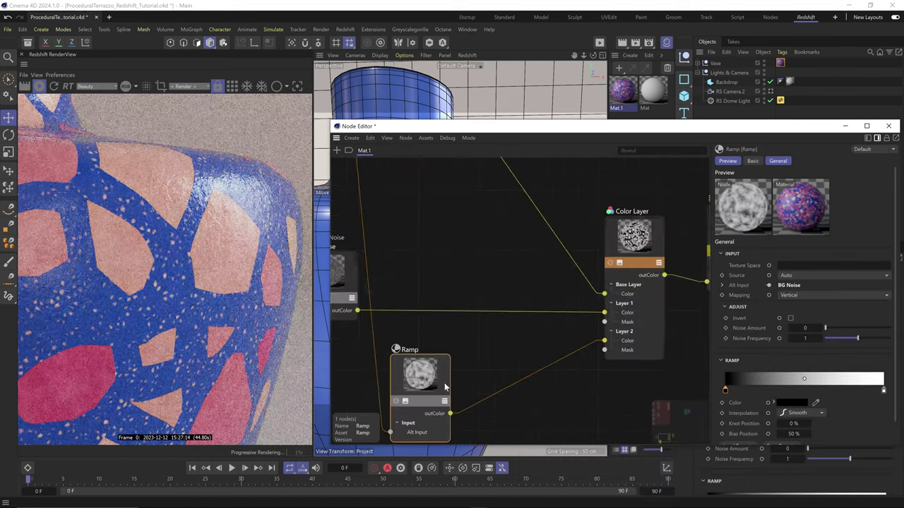
pyautogui.click(610, 262)
pyautogui.click(781, 302)
pyautogui.moveTo(404, 401); pyautogui.dragTo(427, 373, button='middle')
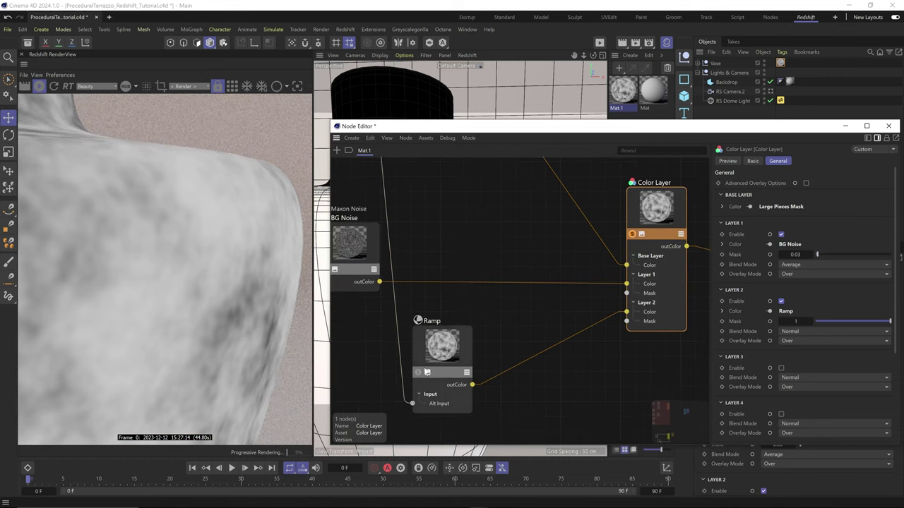
# Preview the Ramp on the vase and bring its black and white knots together at about 23.5 %.
pyautogui.click(426, 373)
pyautogui.click(884, 392)
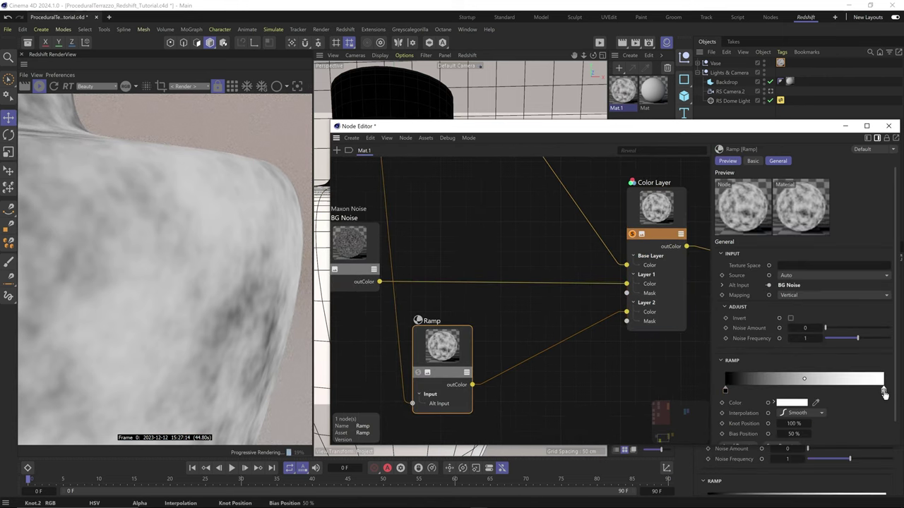
pyautogui.moveTo(884, 393); pyautogui.dragTo(769, 393)
pyautogui.moveTo(775, 392); pyautogui.dragTo(788, 392)
pyautogui.moveTo(770, 392)
pyautogui.mouseDown()
pyautogui.moveTo(779, 394)
pyautogui.moveTo(754, 393)
pyautogui.mouseUp()
pyautogui.scroll(-5, 472, 246)
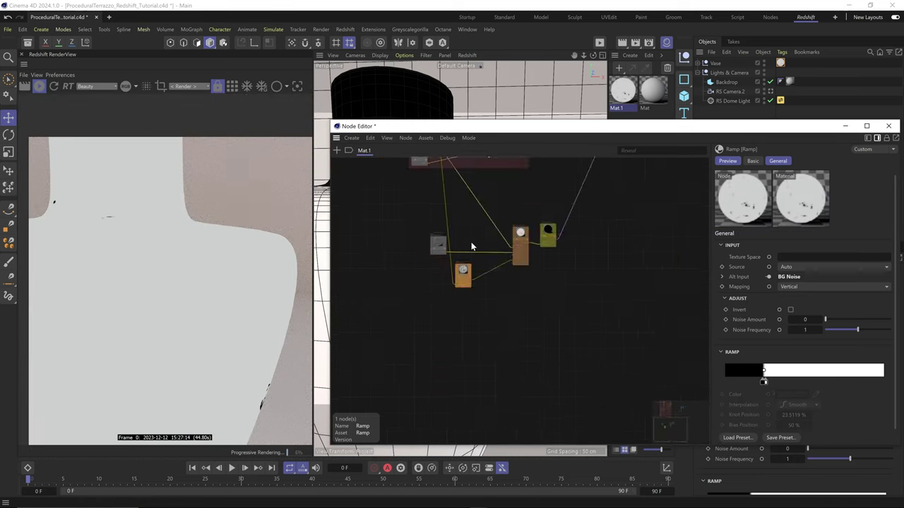
# Set the seed of the Color group's first BG Noise to 124.
pyautogui.moveTo(471, 246); pyautogui.dragTo(493, 442, button='middle')
pyautogui.click(436, 222)
pyautogui.click(803, 276)
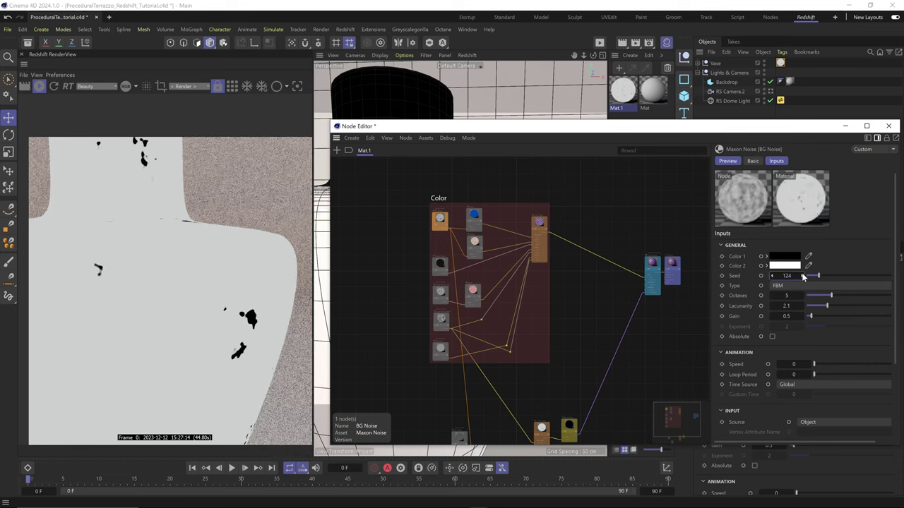
# Separate the Ramp's knots slightly, moving the white knot to about 22.9 %.
pyautogui.scroll(5, 460, 332)
pyautogui.click(460, 331)
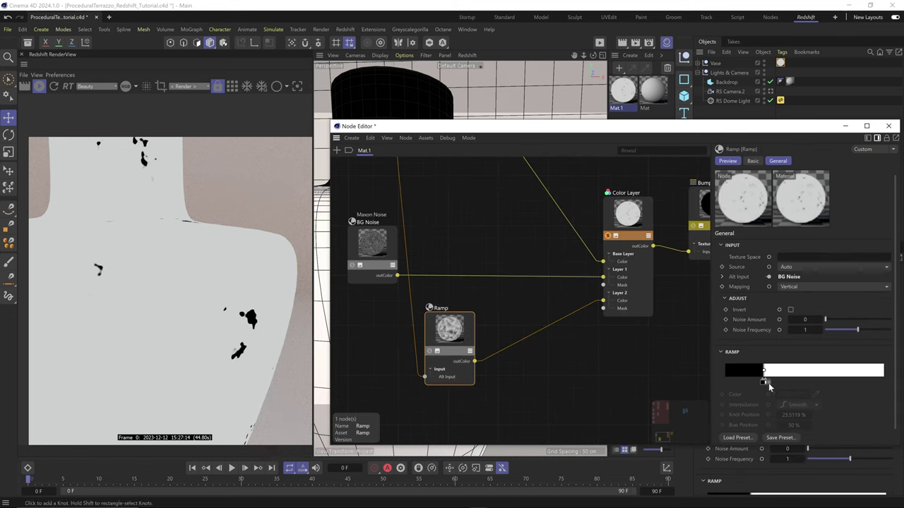
pyautogui.moveTo(765, 385); pyautogui.dragTo(761, 382)
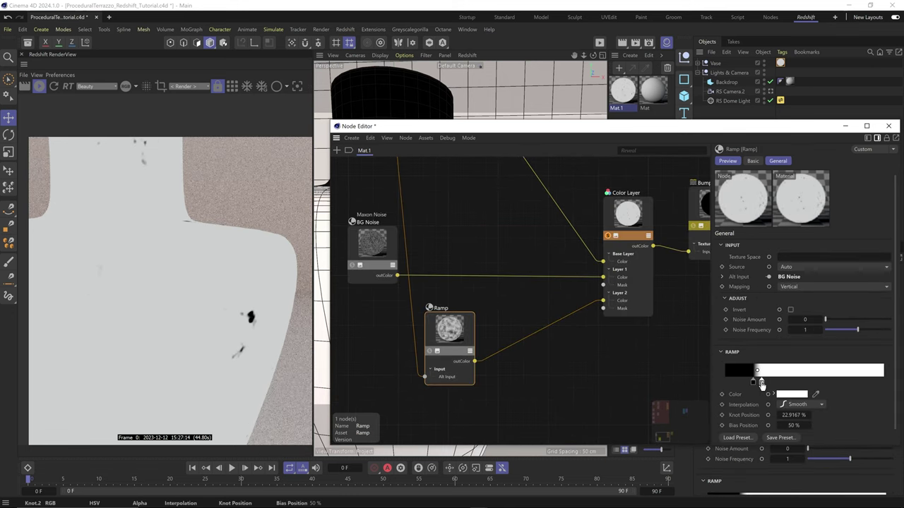
# Set the bump Color Layer's Layer 2 to Multiply with mask 0.152 and move the Ramp's white knot to about 20.5 %.
pyautogui.click(607, 242)
pyautogui.click(807, 323)
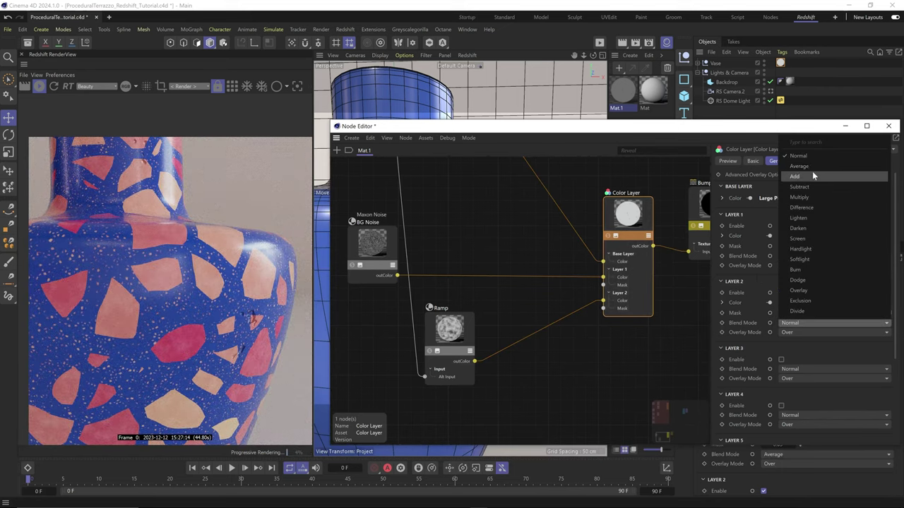
pyautogui.click(811, 198)
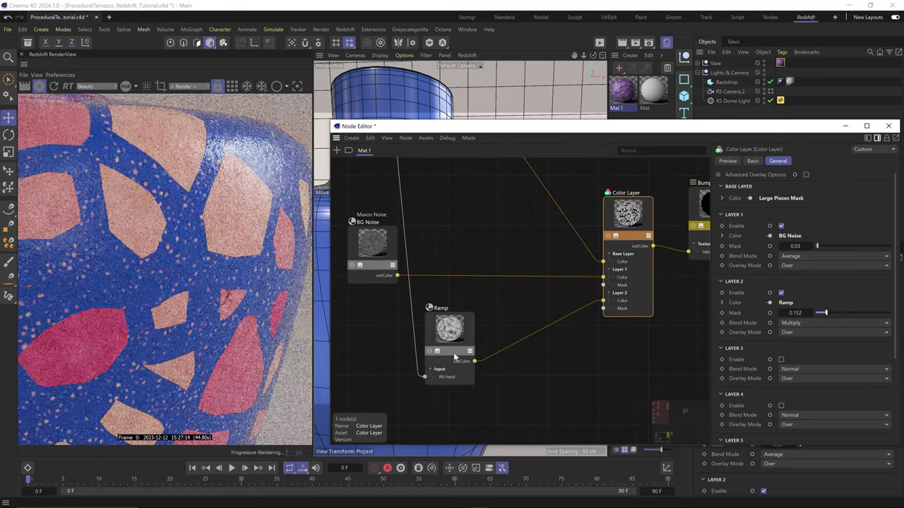
pyautogui.click(463, 346)
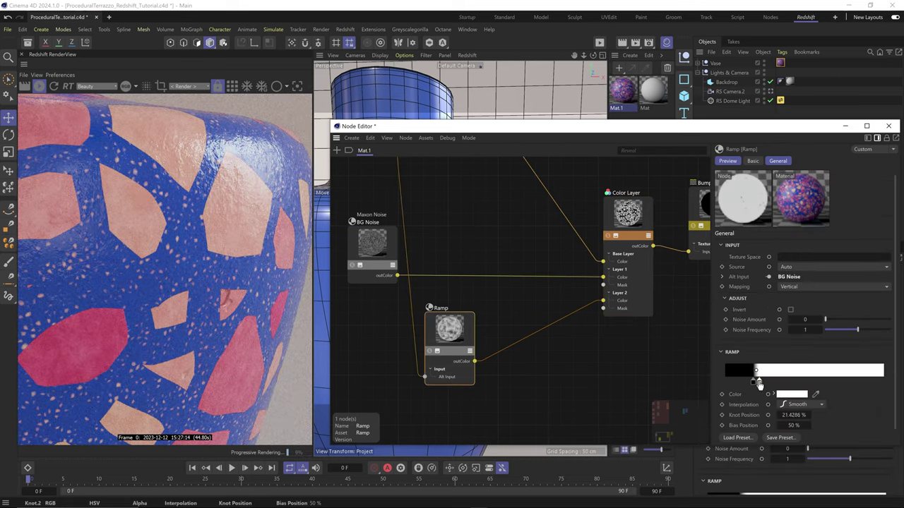
pyautogui.scroll(-4, 508, 286)
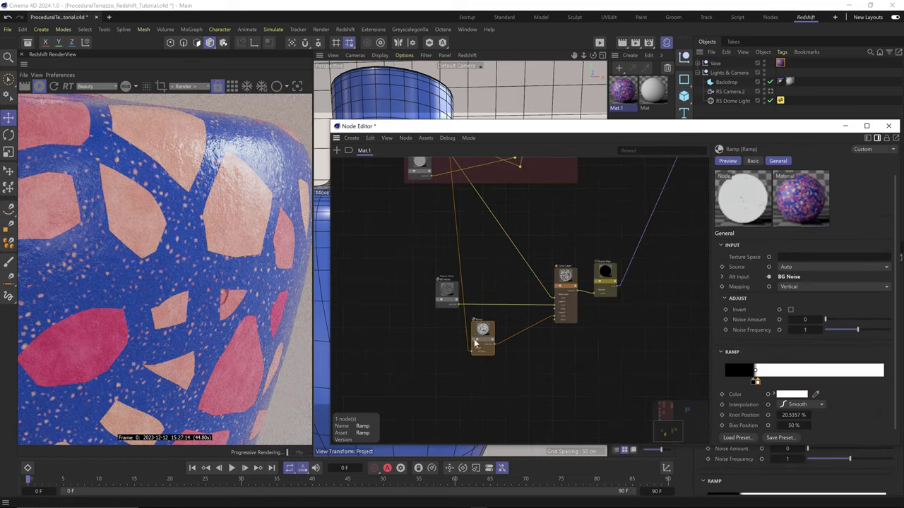
# Set the contrast of the Color group's Voronoi 3 Maxon Noise to 0.85.
pyautogui.moveTo(474, 339); pyautogui.dragTo(494, 446, button='middle')
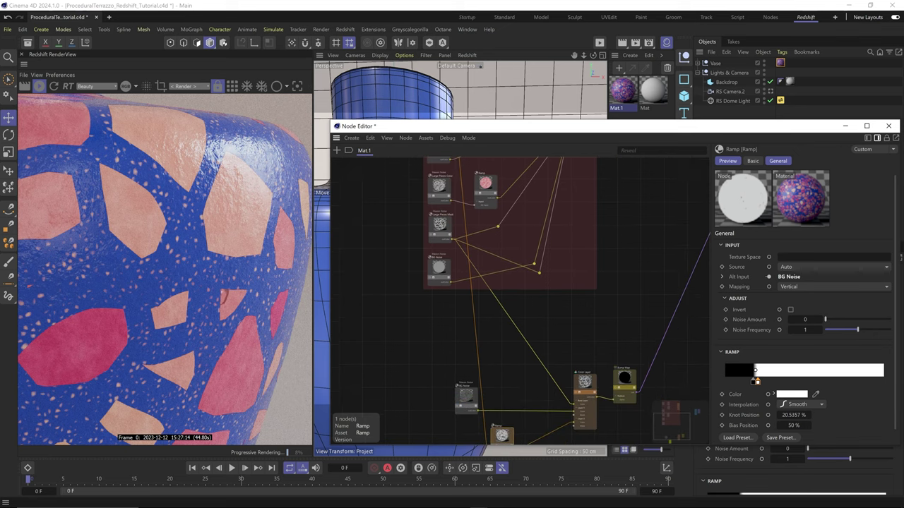
pyautogui.moveTo(463, 206); pyautogui.dragTo(481, 321, button='middle')
pyautogui.scroll(2, 482, 321)
pyautogui.click(459, 240)
pyautogui.scroll(2, 648, 304)
pyautogui.scroll(-3, 758, 393)
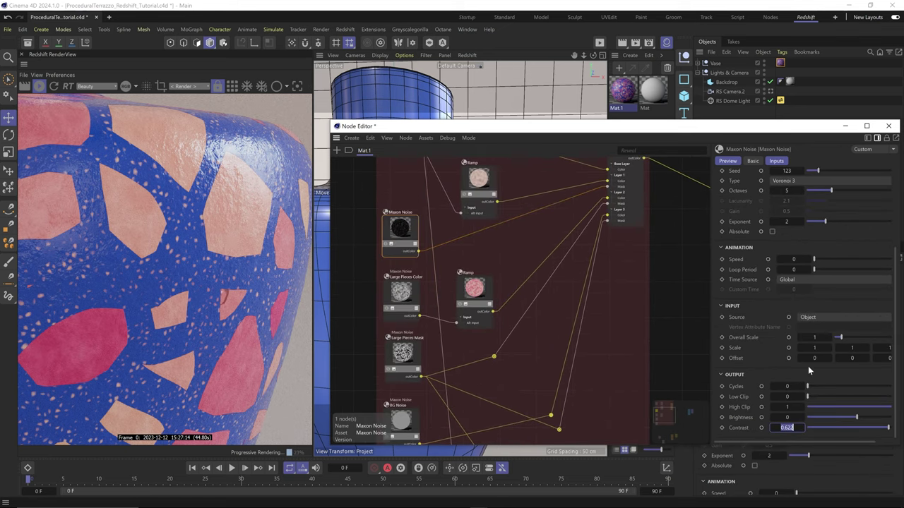
pyautogui.write('0.85')
pyautogui.press('Return')
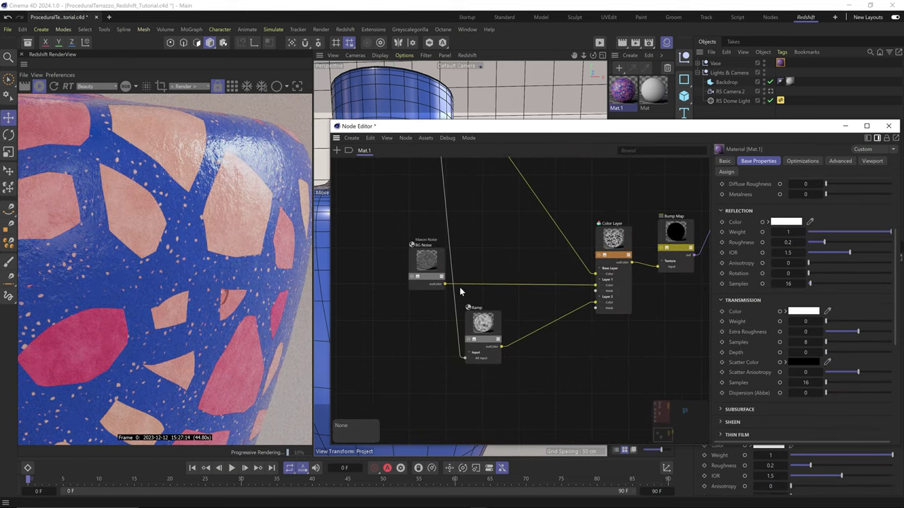
# Duplicate the bump BG Noise, connect the copy to the Ramp's Alt Input and solo-preview the copy.
pyautogui.click(426, 263)
pyautogui.keyDown('ctrl'); pyautogui.moveTo(427, 262); pyautogui.dragTo(428, 329); pyautogui.keyUp('ctrl')
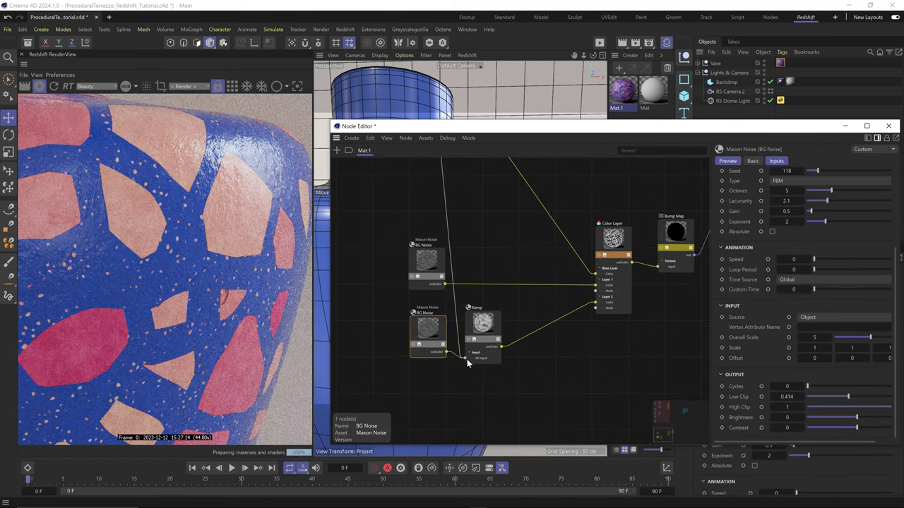
pyautogui.moveTo(466, 360); pyautogui.dragTo(465, 358)
pyautogui.moveTo(433, 332); pyautogui.dragTo(432, 339)
pyautogui.click(413, 351)
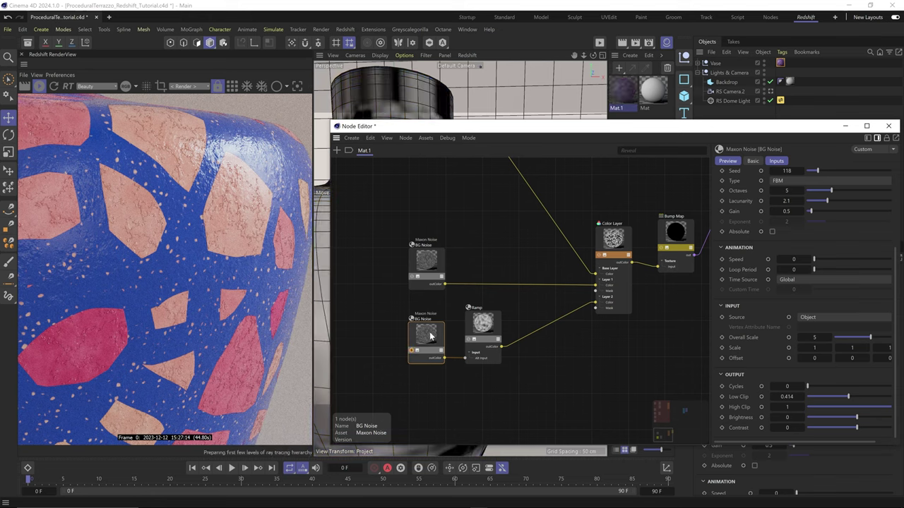
# Set the copied BG Noise's type to Displaced voronoi, with low clip 1 and high clip 0.759.
pyautogui.click(805, 181)
pyautogui.click(797, 408)
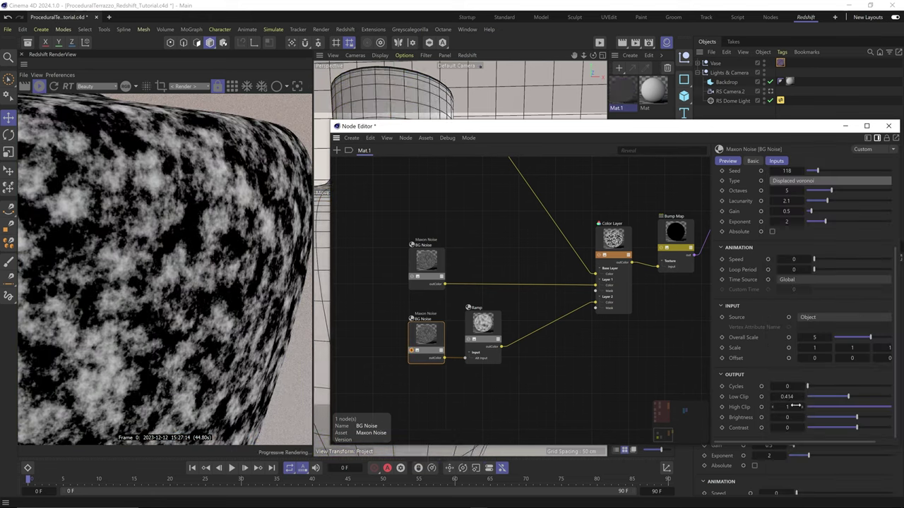
pyautogui.moveTo(837, 409); pyautogui.dragTo(884, 407)
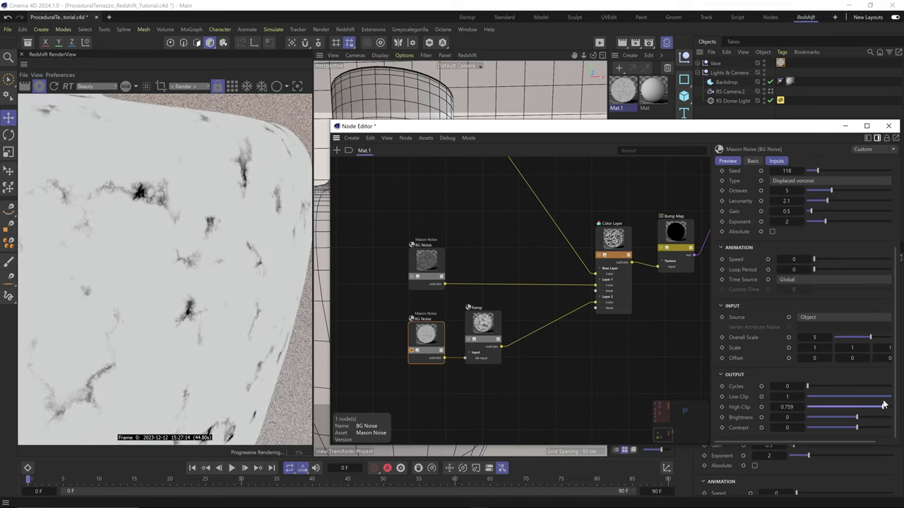
# Set the copied BG Noise's overall scale to 1, low clip to 0.937 and high clip to 0.904.
pyautogui.doubleClick(819, 338)
pyautogui.write('1')
pyautogui.press('Return')
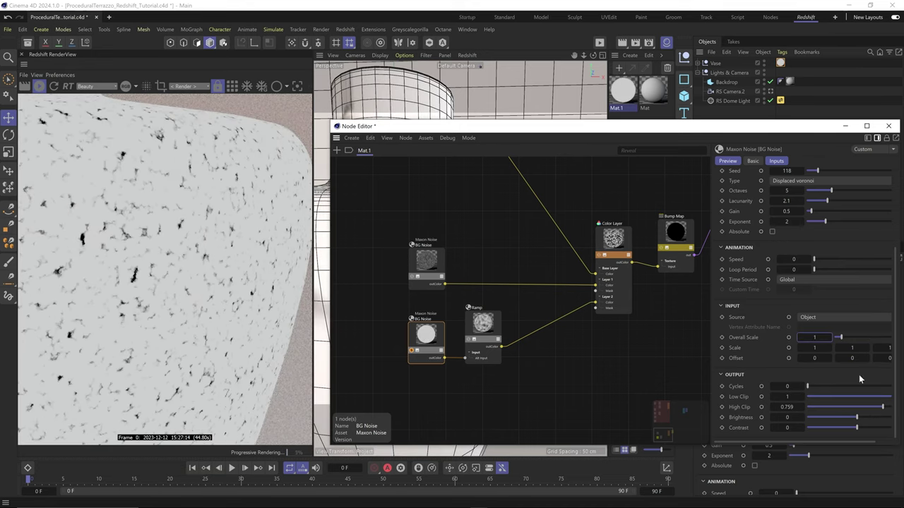
pyautogui.moveTo(861, 386); pyautogui.dragTo(817, 361, button='middle')
pyautogui.moveTo(865, 408)
pyautogui.mouseDown()
pyautogui.moveTo(886, 400)
pyautogui.moveTo(882, 411)
pyautogui.mouseUp()
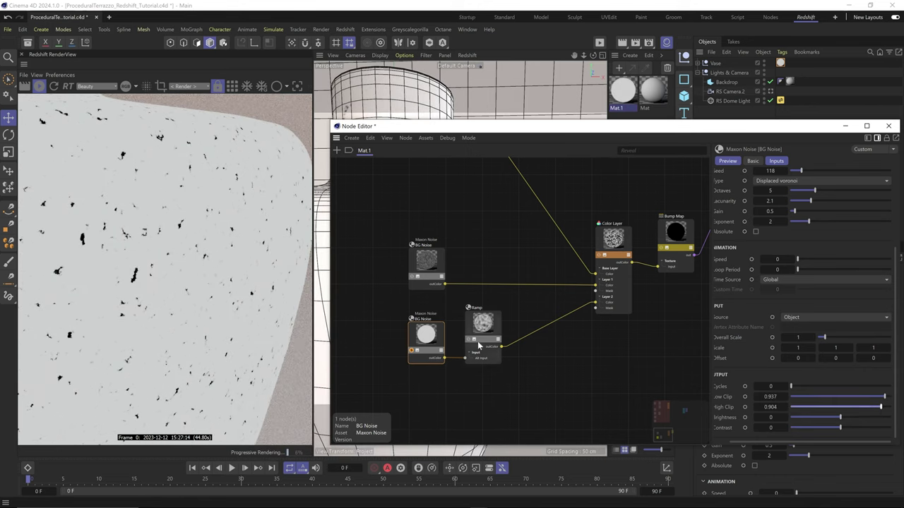
# Spread the Ramp's knots with the white one at about 93.5 %, end the solo preview and check the whole vase render.
pyautogui.click(478, 336)
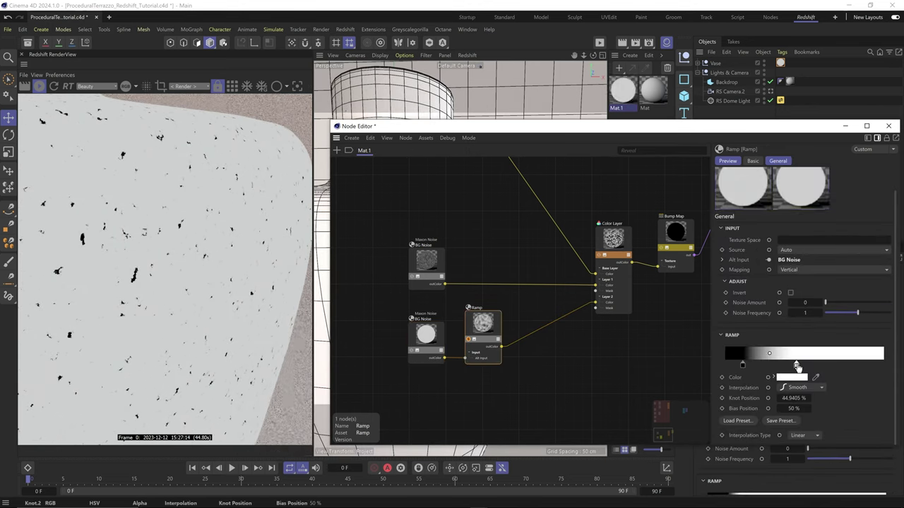
pyautogui.moveTo(590, 257); pyautogui.dragTo(594, 263)
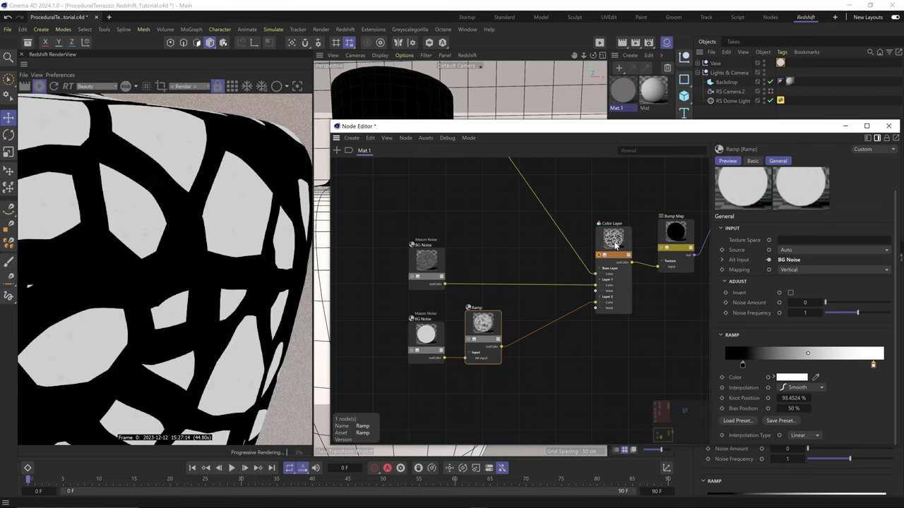
pyautogui.click(614, 243)
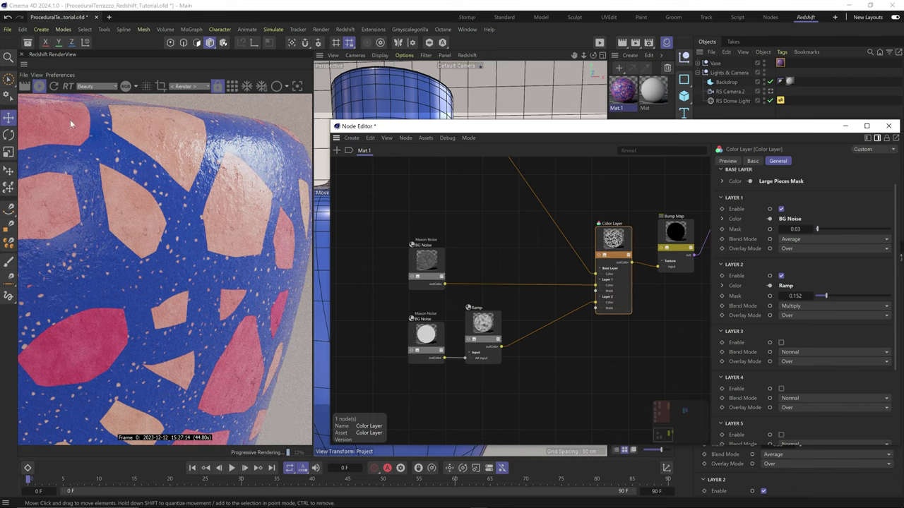
pyautogui.scroll(-5, 203, 275)
pyautogui.scroll(2, 117, 243)
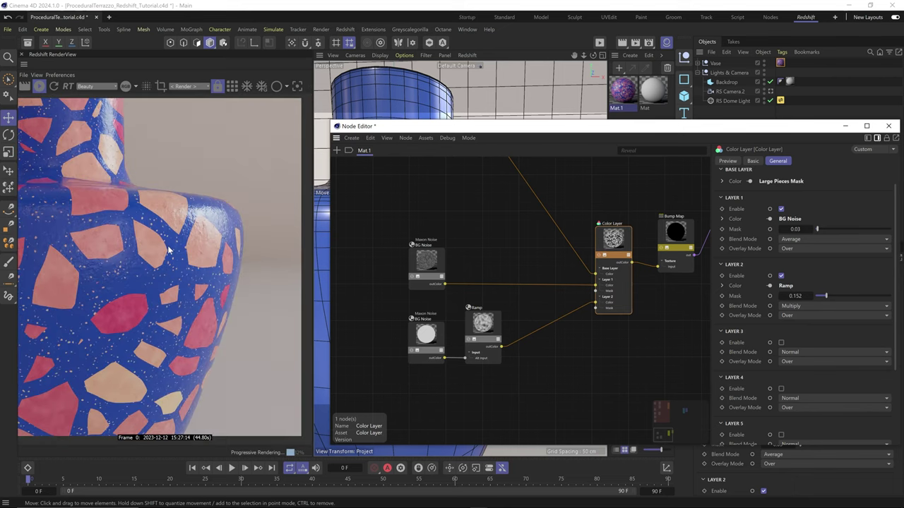
pyautogui.keyDown('alt'); pyautogui.moveTo(179, 239); pyautogui.dragTo(225, 298, button='middle'); pyautogui.keyUp('alt')
pyautogui.scroll(-2, 186, 296)
# Move the five bump nodes lower and add a new Color Layer node above them.
pyautogui.moveTo(569, 291); pyautogui.dragTo(501, 457, button='middle')
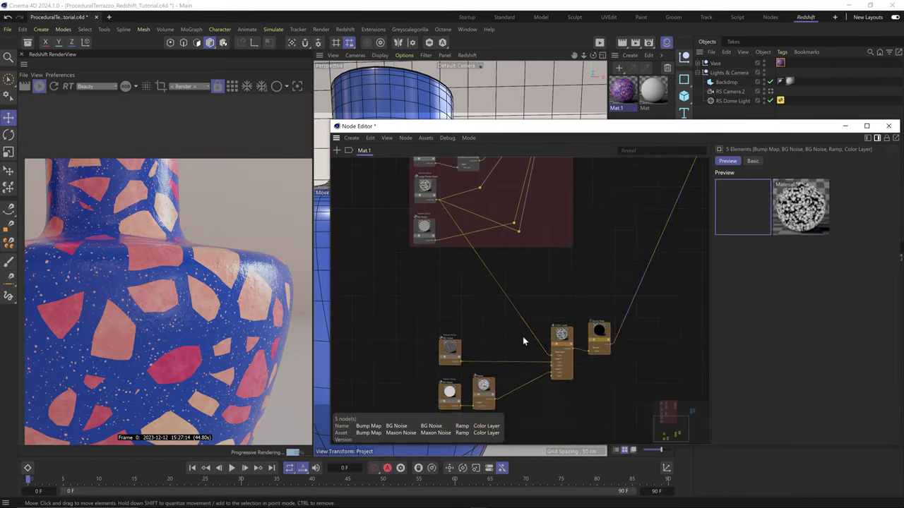
pyautogui.moveTo(561, 335); pyautogui.dragTo(562, 357)
pyautogui.click(559, 301)
pyautogui.write('ccolor')
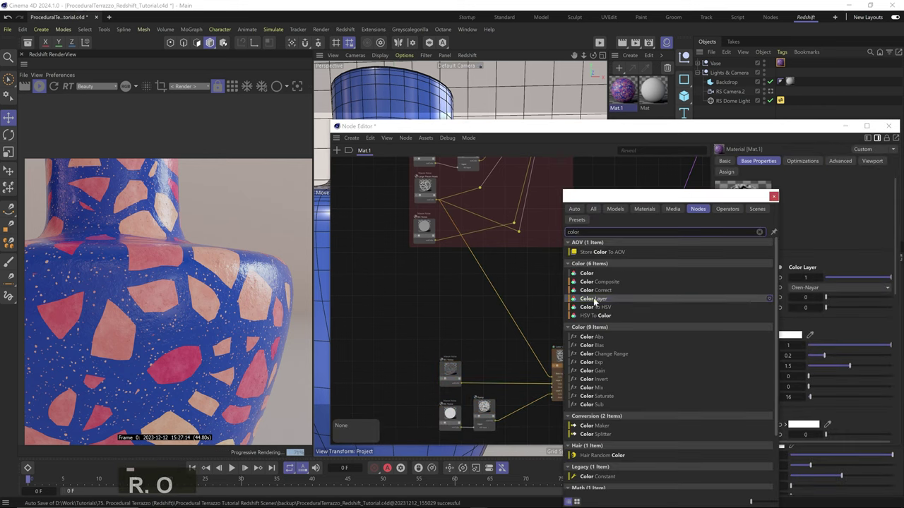
pyautogui.click(594, 298)
pyautogui.moveTo(570, 299); pyautogui.dragTo(600, 272)
# Group the five bump nodes in a scaffold named Bump and color it dark green.
pyautogui.hotkey('ctrl', 'g')
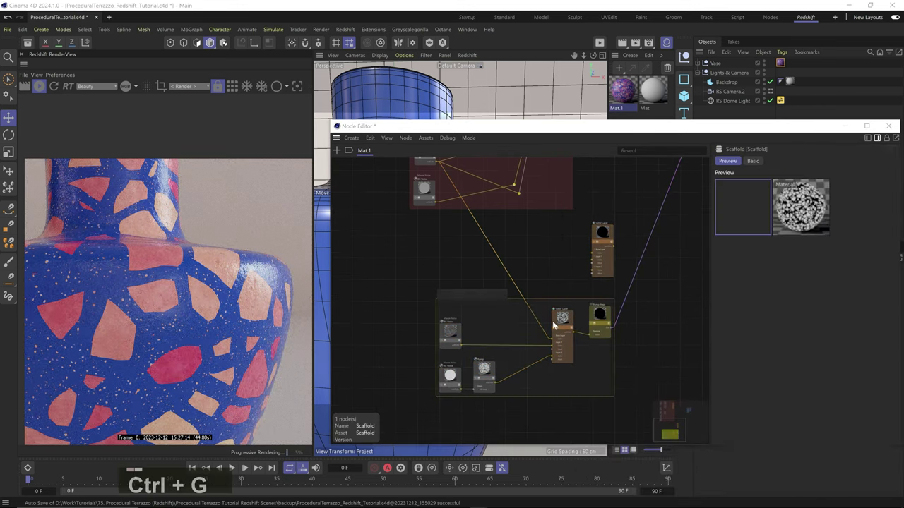
pyautogui.write('Bump')
pyautogui.press('Return')
pyautogui.click(753, 161)
pyautogui.click(783, 203)
pyautogui.click(827, 290)
pyautogui.click(834, 300)
pyautogui.click(837, 311)
# Move the Bump group lower and place the new Color Layer between it and the Color group.
pyautogui.moveTo(457, 299); pyautogui.dragTo(460, 312, button='middle')
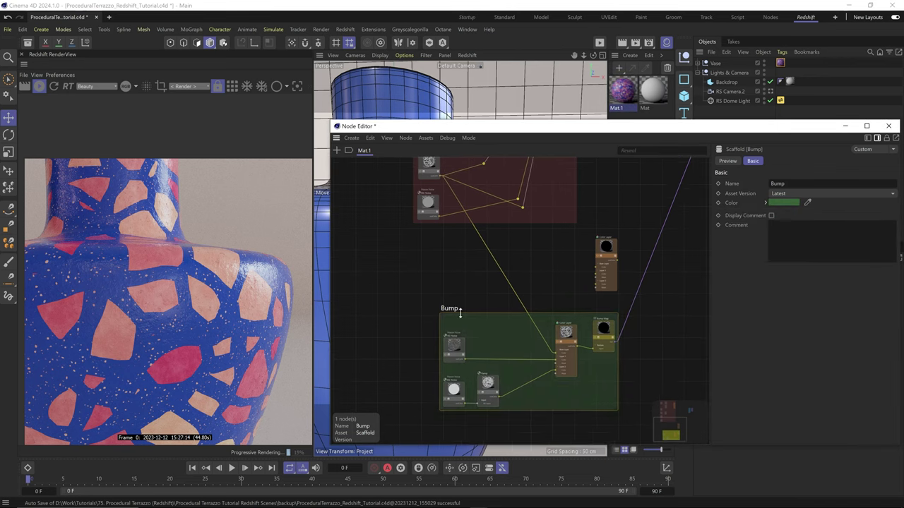
pyautogui.moveTo(460, 313); pyautogui.dragTo(460, 357)
pyautogui.moveTo(563, 245); pyautogui.dragTo(560, 272, button='middle')
pyautogui.moveTo(607, 277); pyautogui.dragTo(605, 290)
pyautogui.moveTo(604, 290); pyautogui.dragTo(596, 325, button='middle')
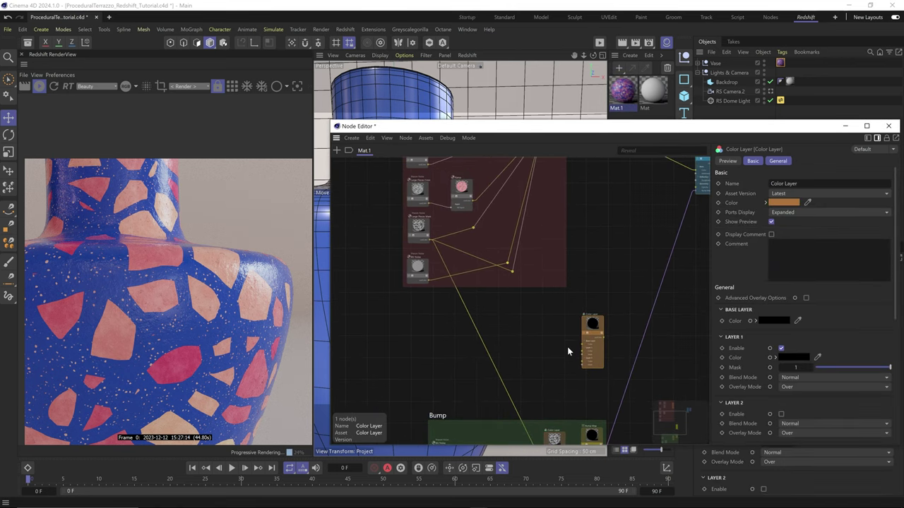
# Connect the Color group's lowest BG Noise to the new Color Layer's Base Layer and the Bump group's upper BG Noise to Layer 1.
pyautogui.scroll(5, 500, 348)
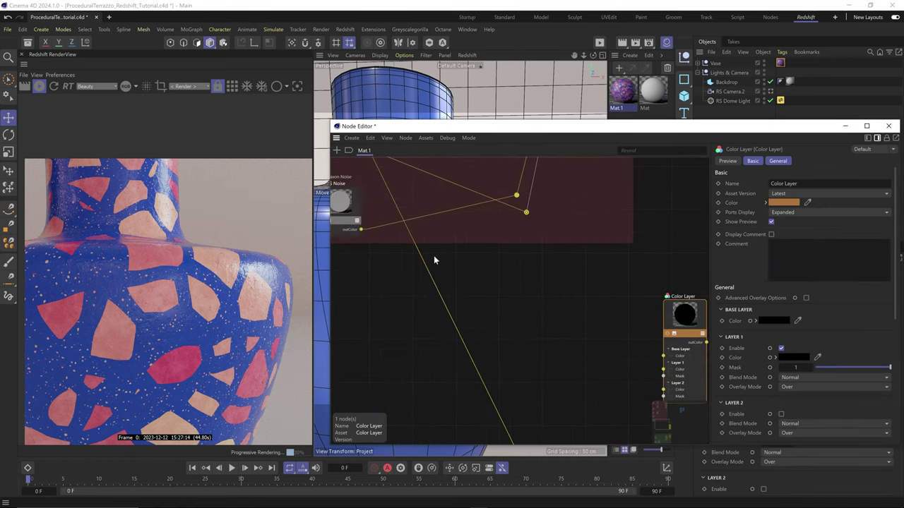
pyautogui.moveTo(664, 358); pyautogui.dragTo(663, 356)
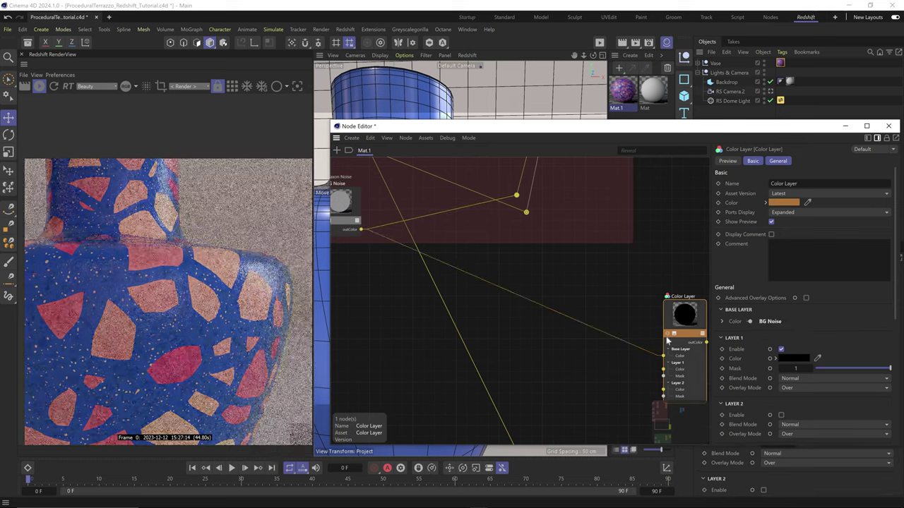
pyautogui.scroll(-4, 507, 366)
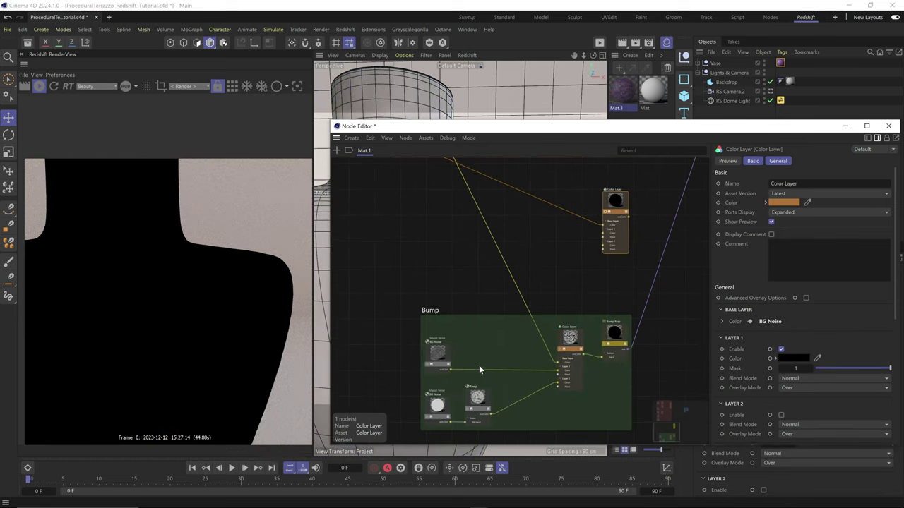
pyautogui.moveTo(460, 305); pyautogui.dragTo(454, 327, button='middle')
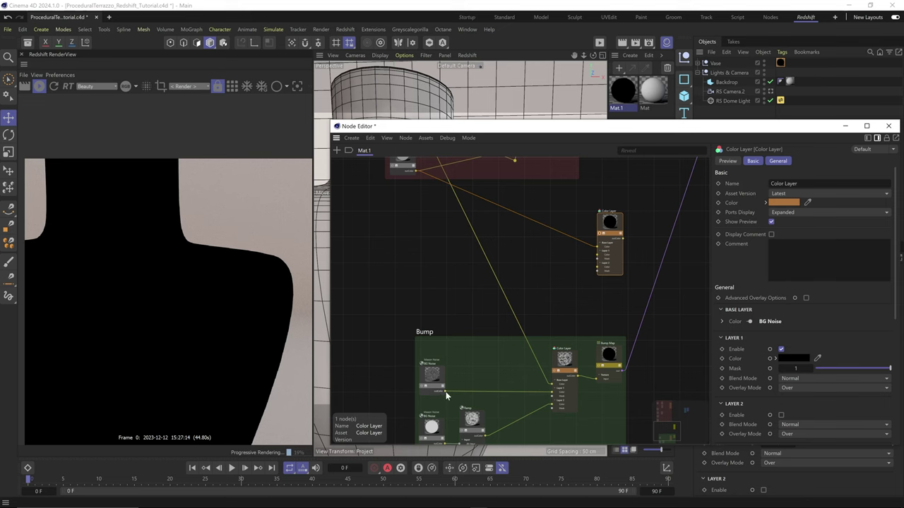
pyautogui.moveTo(593, 264); pyautogui.dragTo(598, 255)
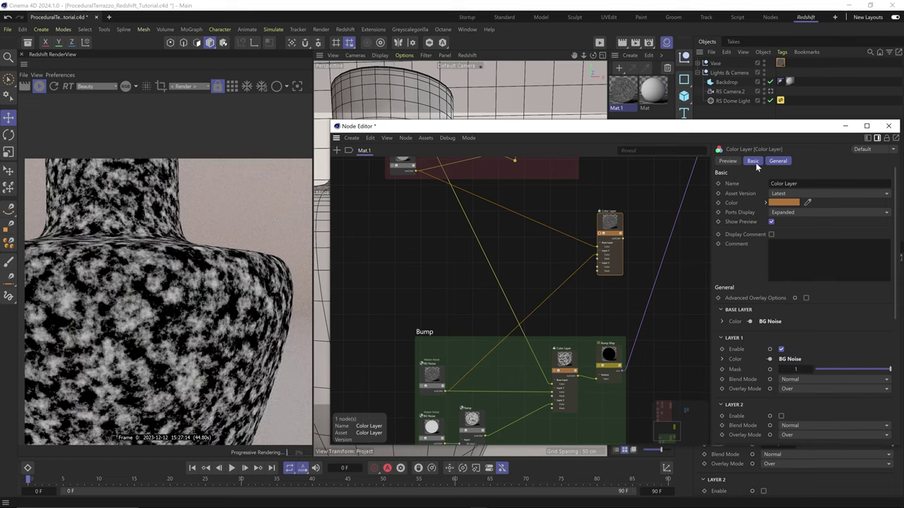
# Set Layer 1 of the new Color Layer to Exclusion blending with a mask of 0.798.
pyautogui.click(777, 161)
pyautogui.click(812, 264)
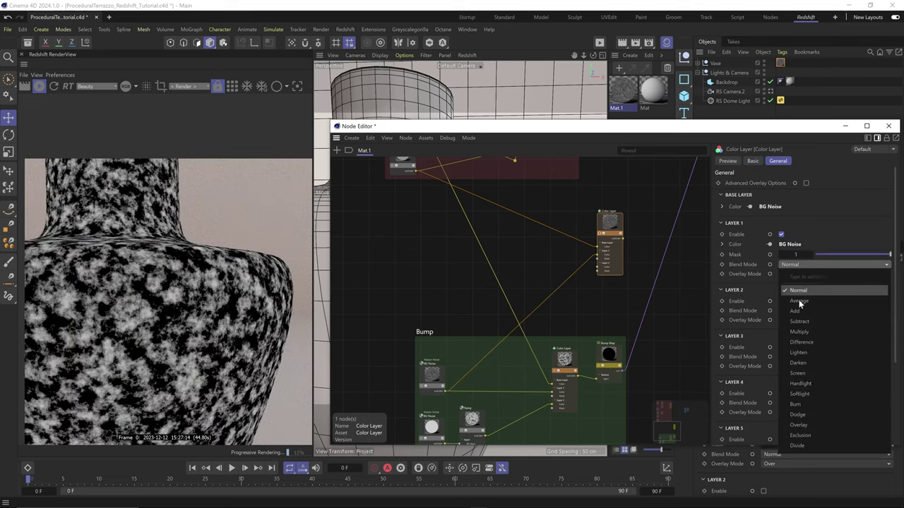
pyautogui.click(812, 436)
pyautogui.moveTo(877, 256)
pyautogui.mouseDown()
pyautogui.moveTo(865, 255)
pyautogui.moveTo(875, 255)
pyautogui.mouseUp()
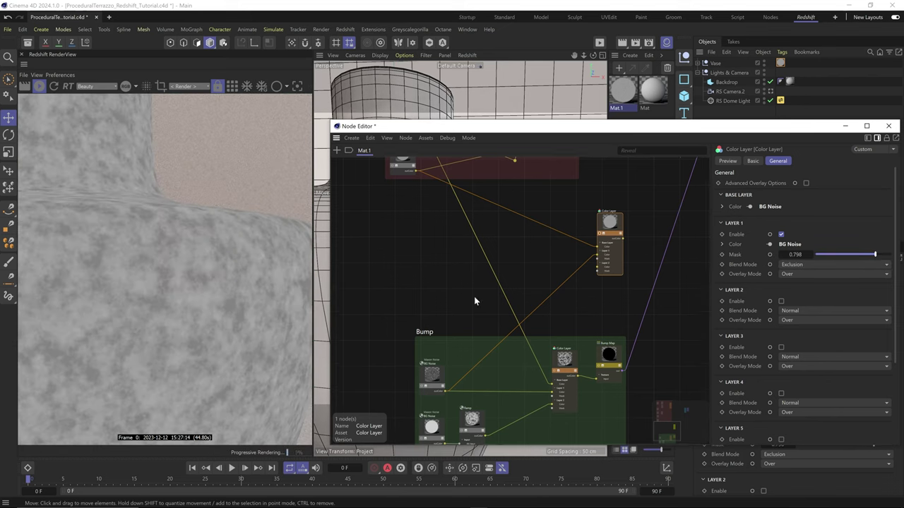
# Feed the Bump group's lower BG Noise into the new Color Layer's Layer 2, with Subtract blending and a mask of 0.127.
pyautogui.moveTo(475, 297); pyautogui.dragTo(467, 270, button='middle')
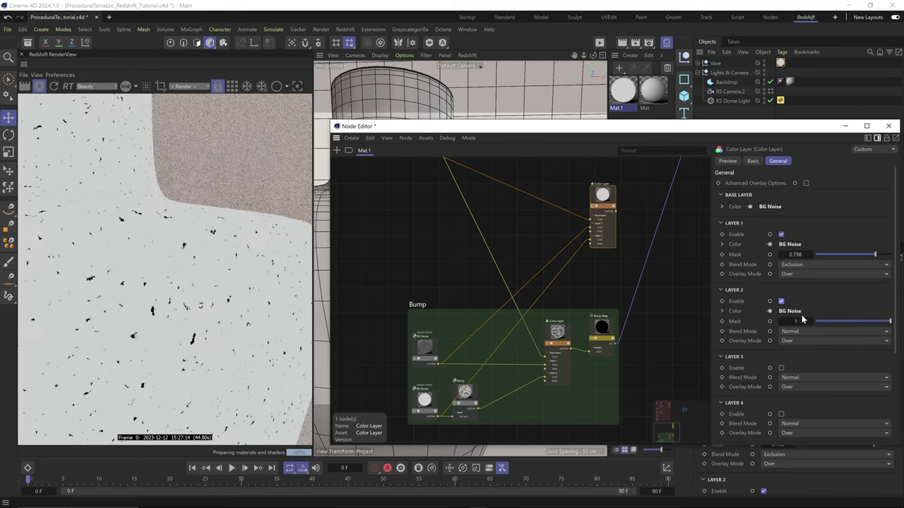
pyautogui.click(805, 331)
pyautogui.click(818, 199)
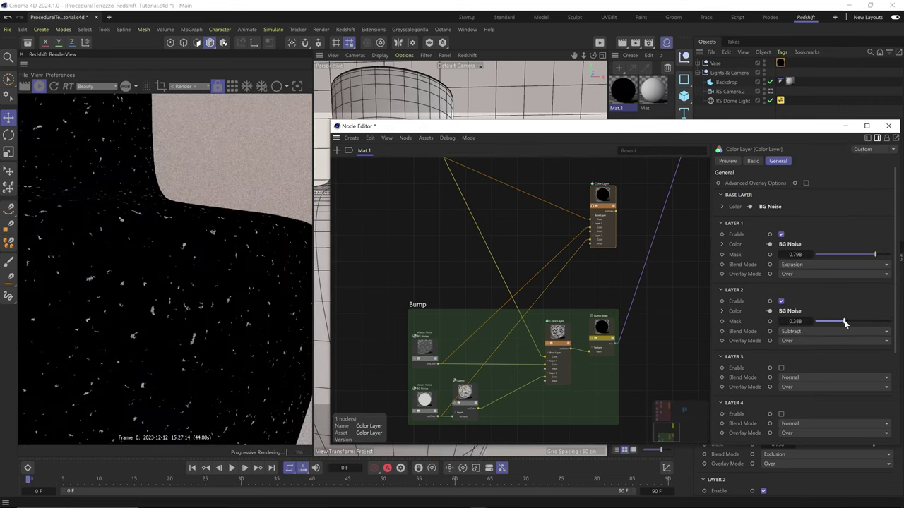
pyautogui.moveTo(843, 322); pyautogui.dragTo(825, 321)
pyautogui.click(781, 302)
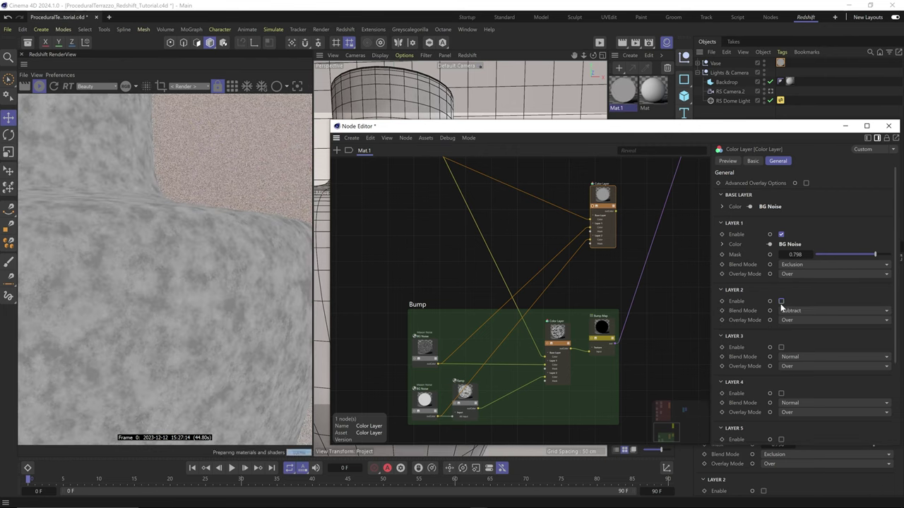
pyautogui.click(781, 302)
# Connect the new Color Layer's output to the RS Standard material's reflection roughness and shift the Color Layer node slightly to the left.
pyautogui.moveTo(622, 216); pyautogui.dragTo(453, 412, button='middle')
pyautogui.moveTo(446, 409); pyautogui.dragTo(558, 226)
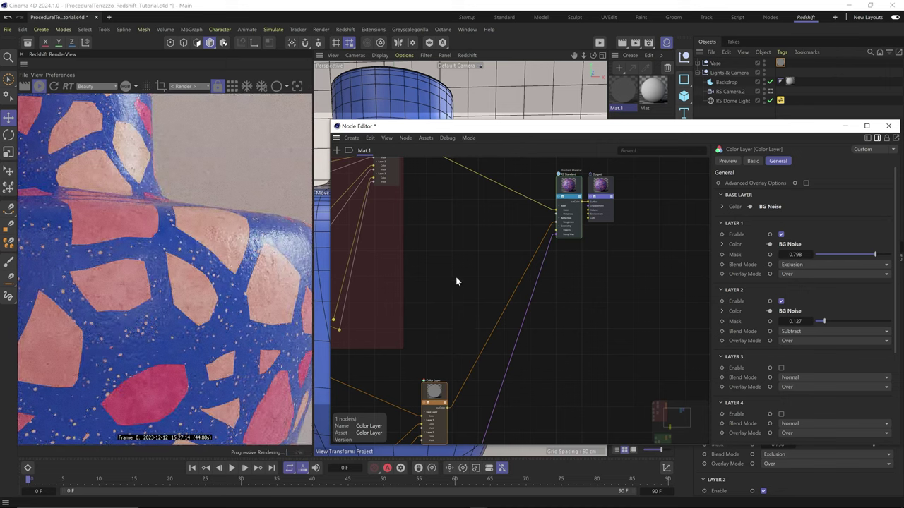
pyautogui.scroll(-2, 168, 295)
pyautogui.moveTo(434, 397); pyautogui.dragTo(499, 272, button='middle')
pyautogui.moveTo(498, 272); pyautogui.dragTo(457, 273)
pyautogui.moveTo(478, 202); pyautogui.dragTo(478, 243, button='middle')
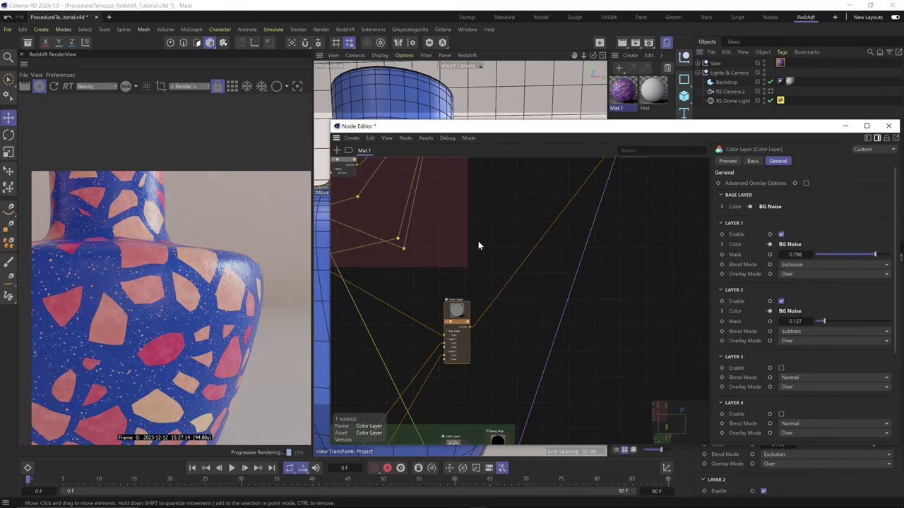
# Insert a Ramp node on the wire between the new Color Layer and the roughness input, placing it beside the Color Layer.
pyautogui.click(486, 226)
pyautogui.write('cramp')
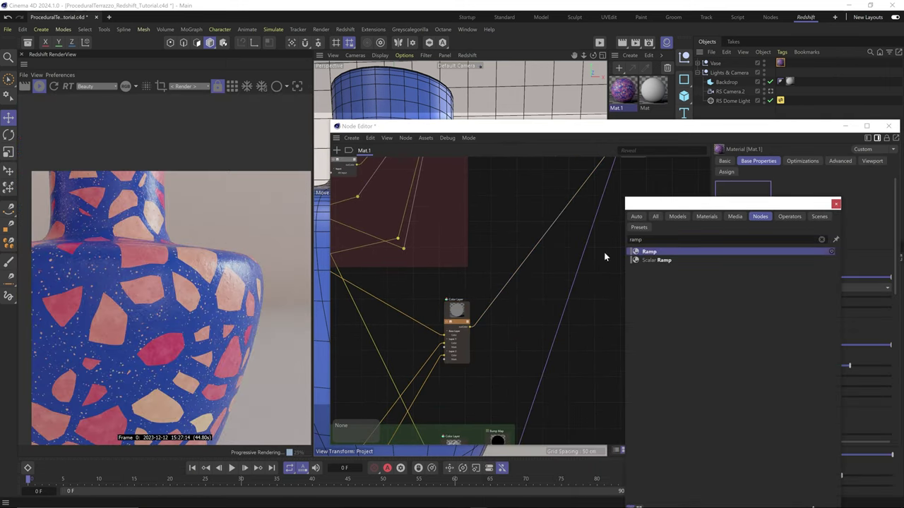
pyautogui.moveTo(538, 244); pyautogui.dragTo(538, 246)
pyautogui.moveTo(538, 248); pyautogui.dragTo(506, 312)
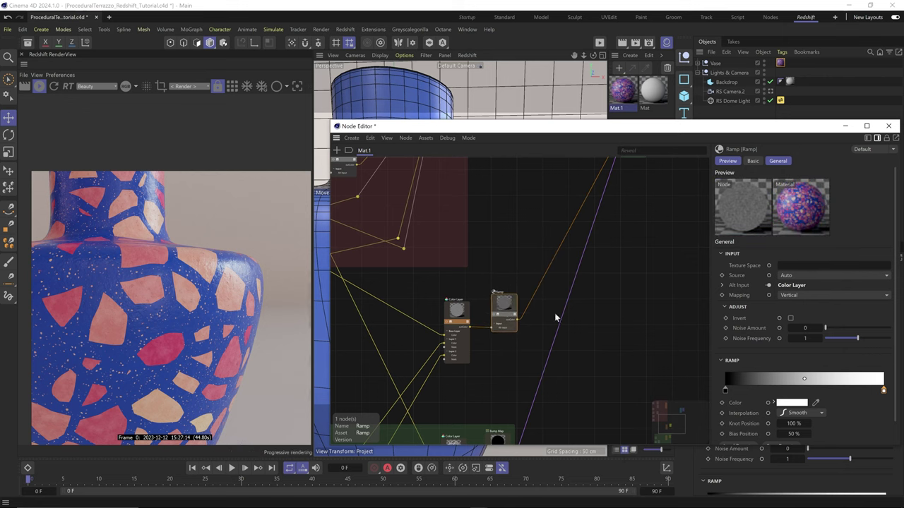
# Darken the roughness Ramp's white end knot to light grey and lighten its black start knot to grey, with the node soloed.
pyautogui.doubleClick(884, 390)
pyautogui.moveTo(791, 420); pyautogui.dragTo(727, 421)
pyautogui.click(737, 436)
pyautogui.click(494, 315)
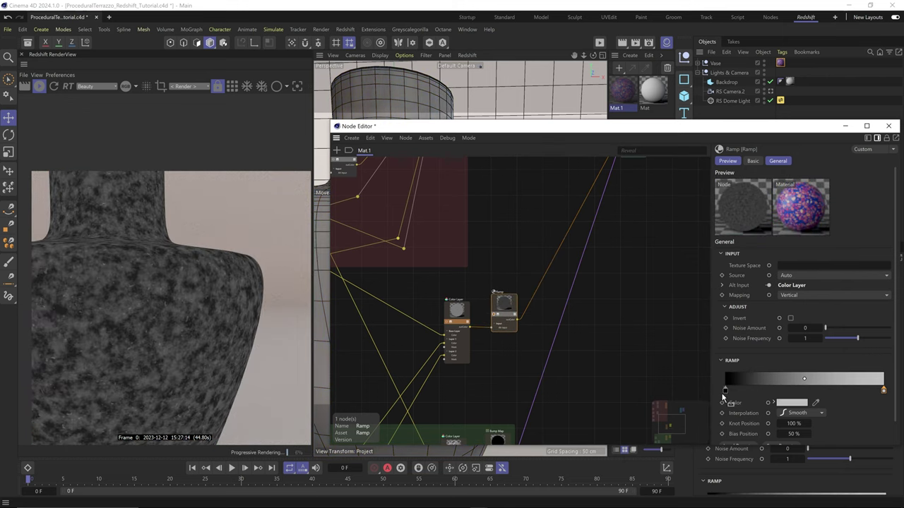
pyautogui.doubleClick(725, 391)
pyautogui.moveTo(646, 420); pyautogui.dragTo(699, 421)
pyautogui.click(739, 437)
# Brighten the roughness Ramp's upper end to white and bring its light grey knot to 57.7381 %, checking the vase render.
pyautogui.moveTo(883, 390); pyautogui.dragTo(838, 392)
pyautogui.doubleClick(867, 390)
pyautogui.moveTo(753, 416); pyautogui.dragTo(789, 417)
pyautogui.click(749, 434)
pyautogui.moveTo(867, 390); pyautogui.dragTo(821, 385)
pyautogui.scroll(-1, 838, 389)
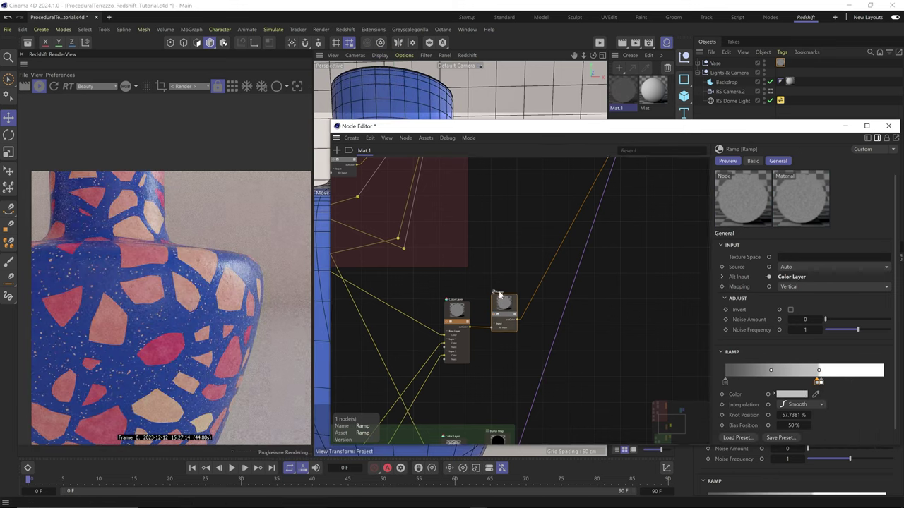
pyautogui.scroll(-2, 136, 257)
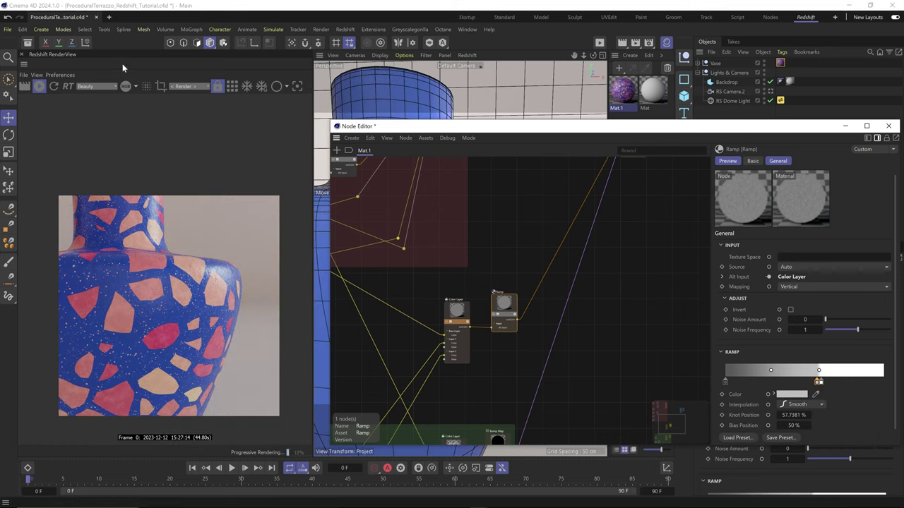
pyautogui.scroll(3, 195, 305)
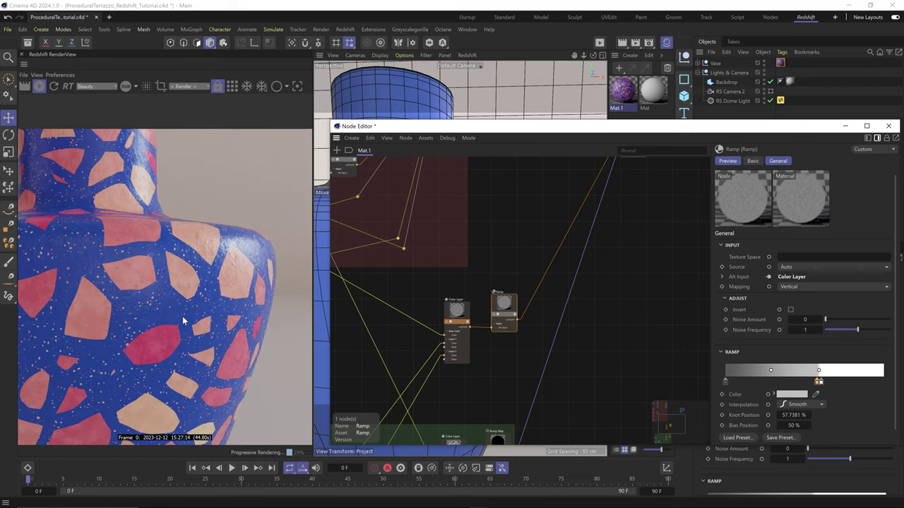
# Set the contrast of the Large Pieces Mask noise in the Color group to 0.95.
pyautogui.moveTo(406, 355); pyautogui.dragTo(482, 227, button='middle')
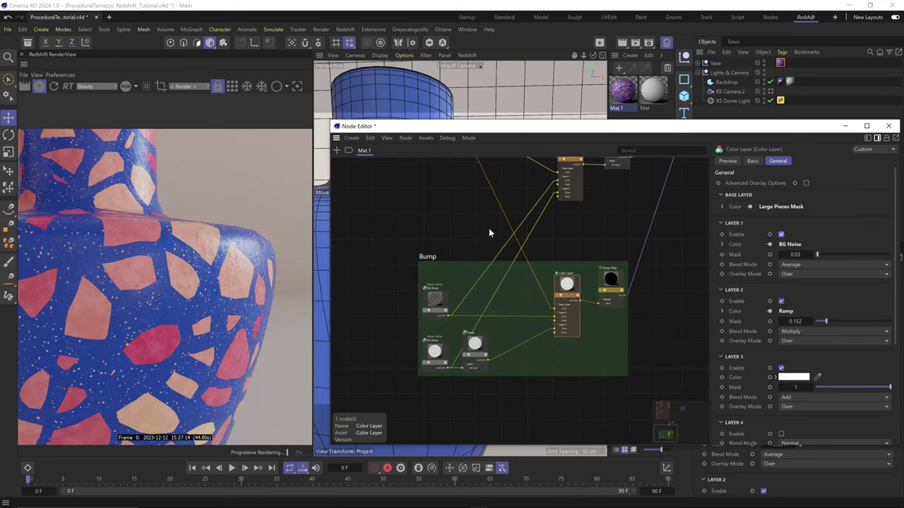
pyautogui.moveTo(489, 229); pyautogui.dragTo(496, 374, button='middle')
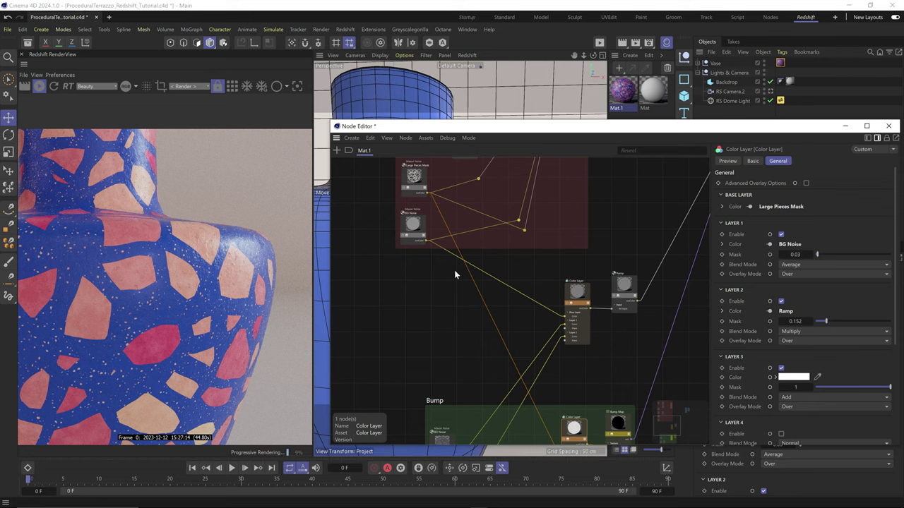
pyautogui.click(416, 182)
pyautogui.scroll(-5, 794, 428)
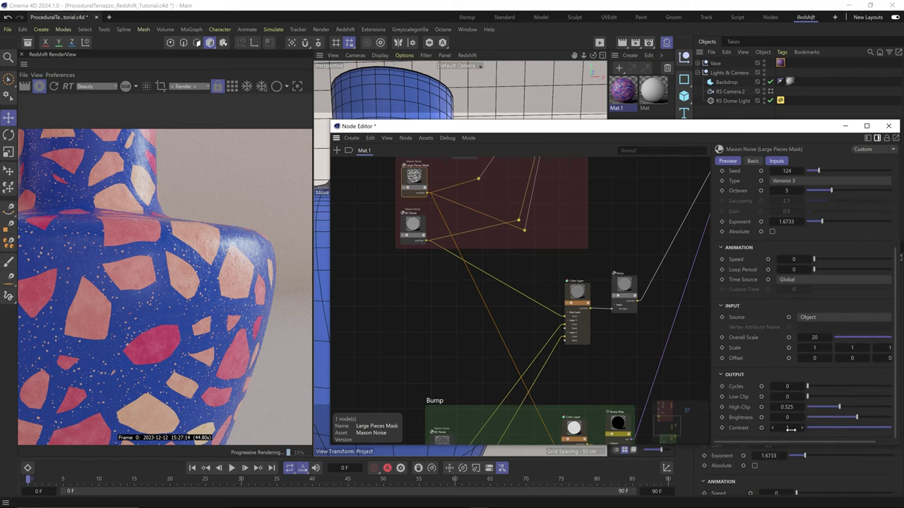
pyautogui.write('.95')
pyautogui.press('Return')
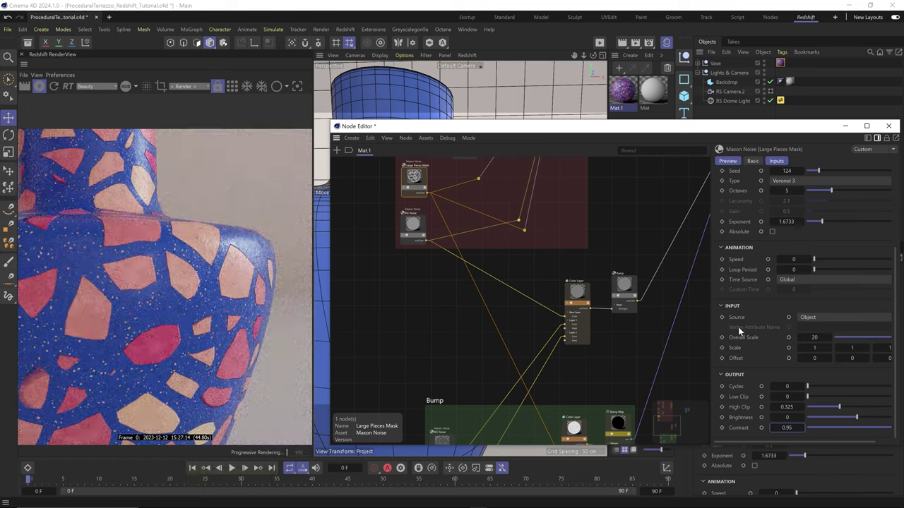
# Insert a Ramp node on the wire leaving the Large Pieces Mask noise in the Color group.
pyautogui.moveTo(630, 284); pyautogui.dragTo(608, 386, button='middle')
pyautogui.write('c')
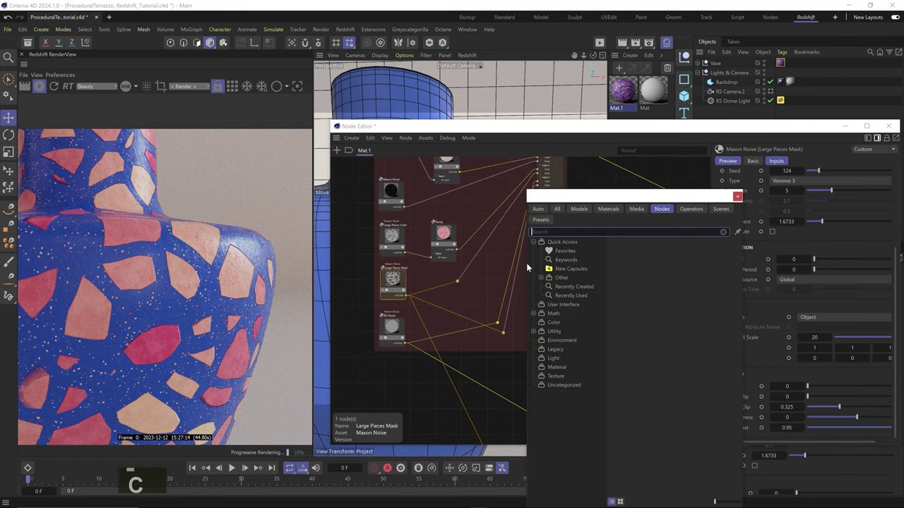
pyautogui.write('ramp')
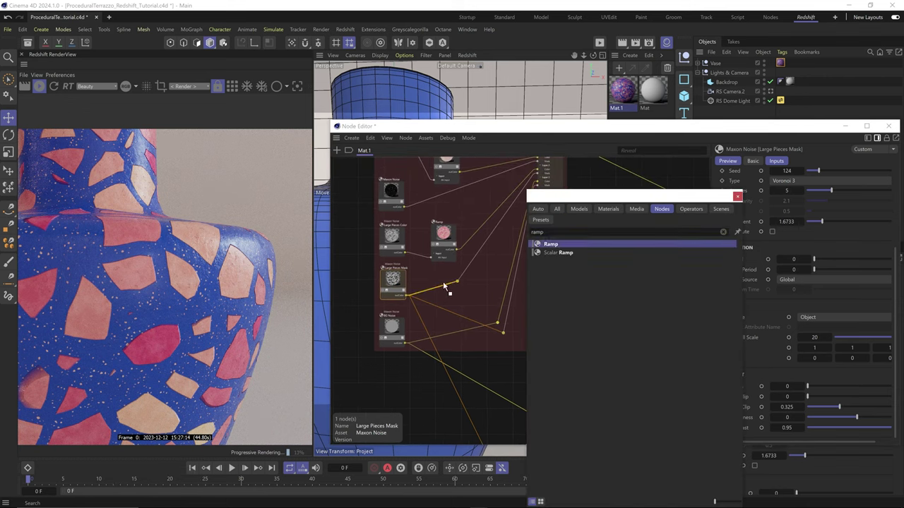
pyautogui.press('Return')
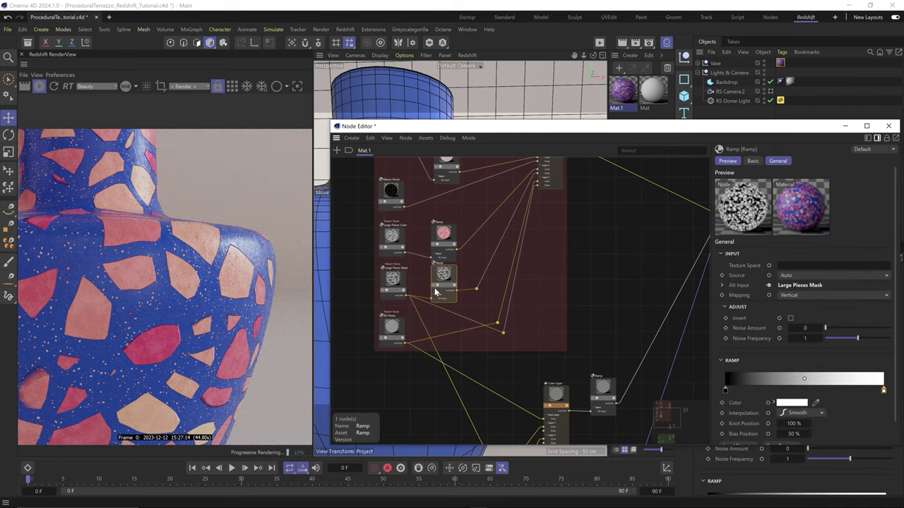
# Tighten the mask Ramp's black and white knots, with white at 25.5952 %, and connect its output to the lowest wire rerouter.
pyautogui.moveTo(883, 389); pyautogui.dragTo(765, 389)
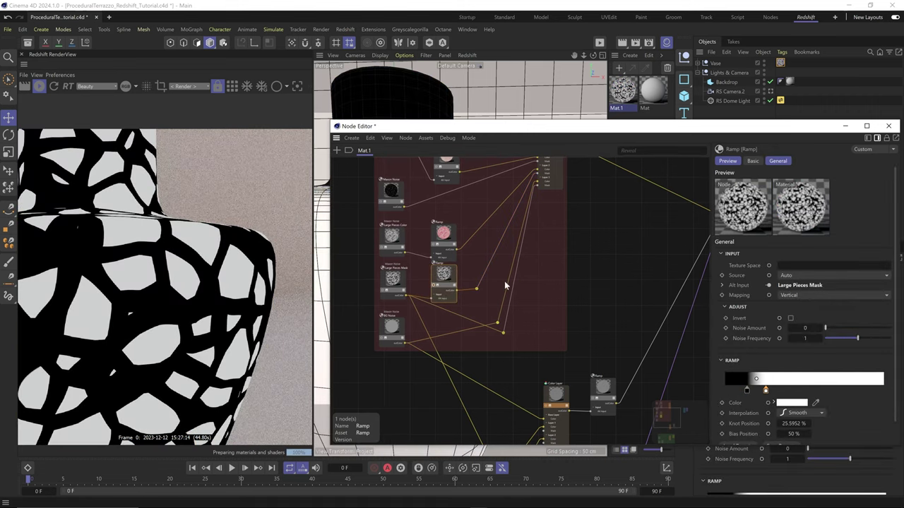
pyautogui.click(504, 283)
pyautogui.moveTo(457, 290); pyautogui.dragTo(497, 341)
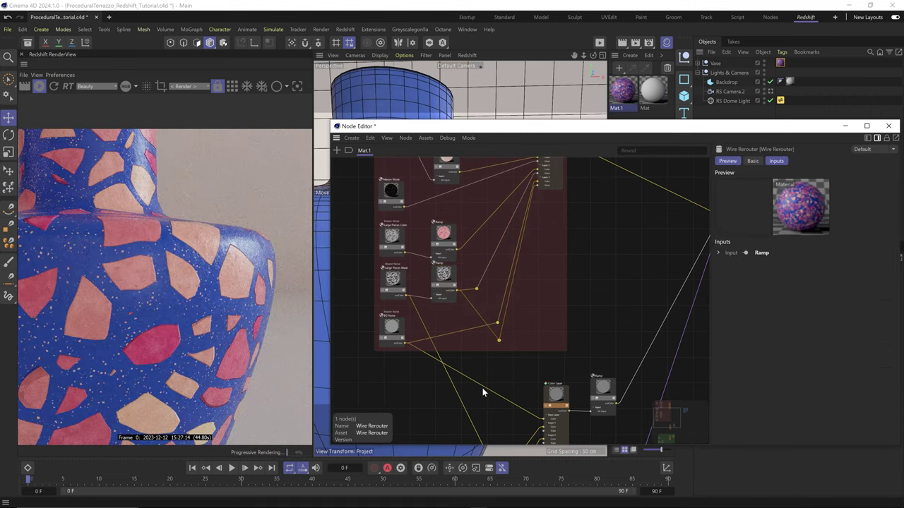
# Add a Ramp node inside the Bump group on the wire from Large Pieces Mask to the bump Color Layer's Base Layer.
pyautogui.moveTo(483, 390); pyautogui.dragTo(470, 131, button='middle')
pyautogui.moveTo(463, 238); pyautogui.dragTo(467, 344, button='middle')
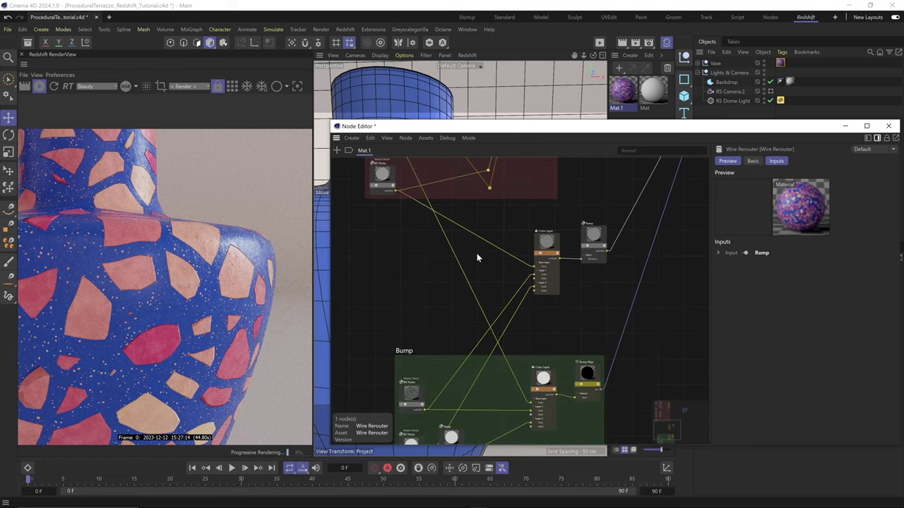
pyautogui.hotkey('shift', 'c')
pyautogui.write('ramp')
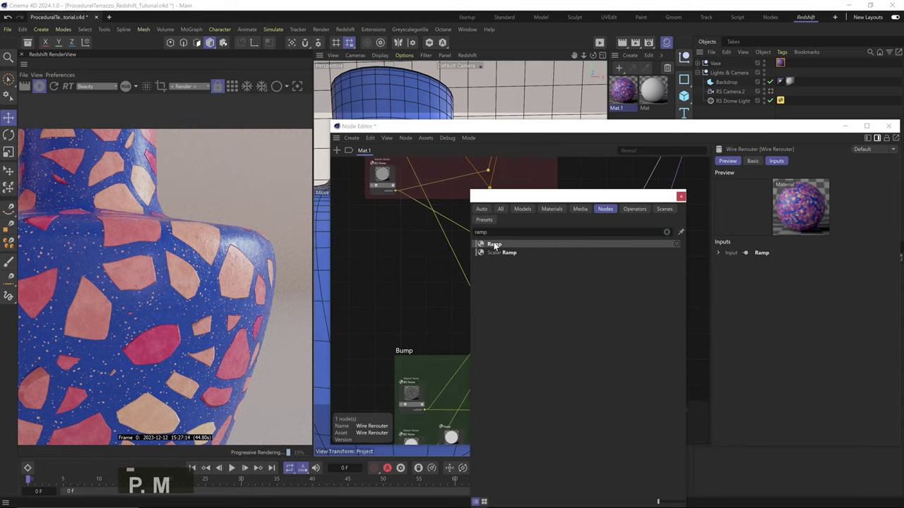
pyautogui.moveTo(494, 245); pyautogui.dragTo(445, 335)
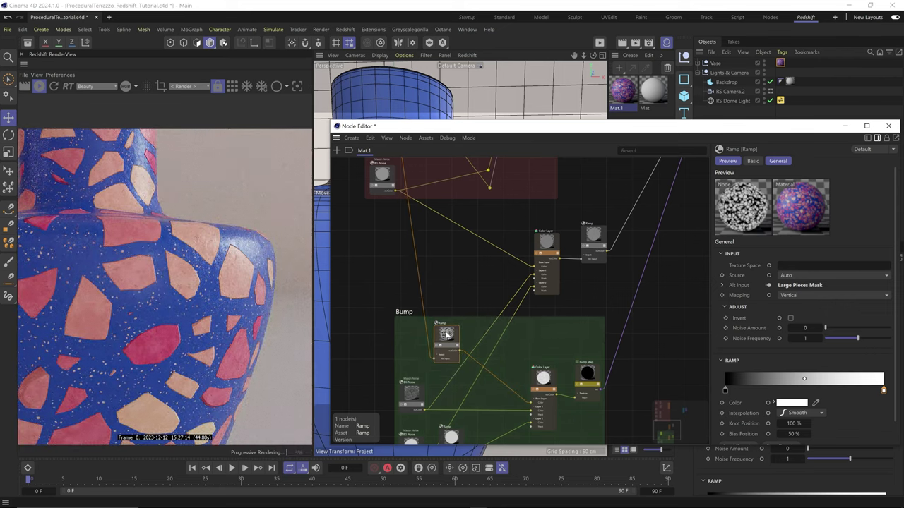
# Recolor the start and end knots of the Bump group's new Ramp to similar mid greys.
pyautogui.click(792, 402)
pyautogui.click(725, 391)
pyautogui.click(792, 403)
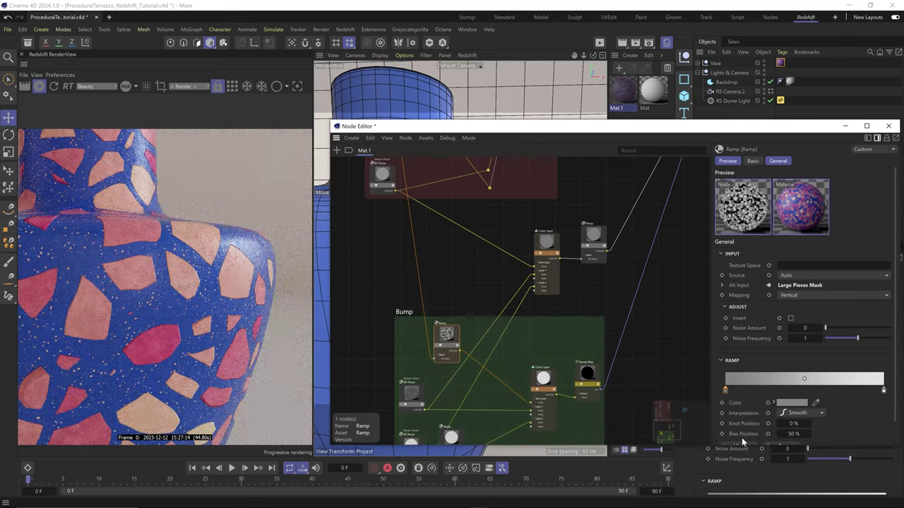
pyautogui.doubleClick(884, 390)
pyautogui.click(738, 434)
pyautogui.moveTo(755, 417); pyautogui.dragTo(701, 418)
pyautogui.doubleClick(883, 391)
pyautogui.click(738, 433)
pyautogui.doubleClick(726, 390)
pyautogui.click(700, 417)
pyautogui.click(737, 434)
# Set the end knot of the Bump group's new Ramp to a brightness of 36 % and inspect the bump in the render.
pyautogui.doubleClick(883, 391)
pyautogui.doubleClick(622, 417)
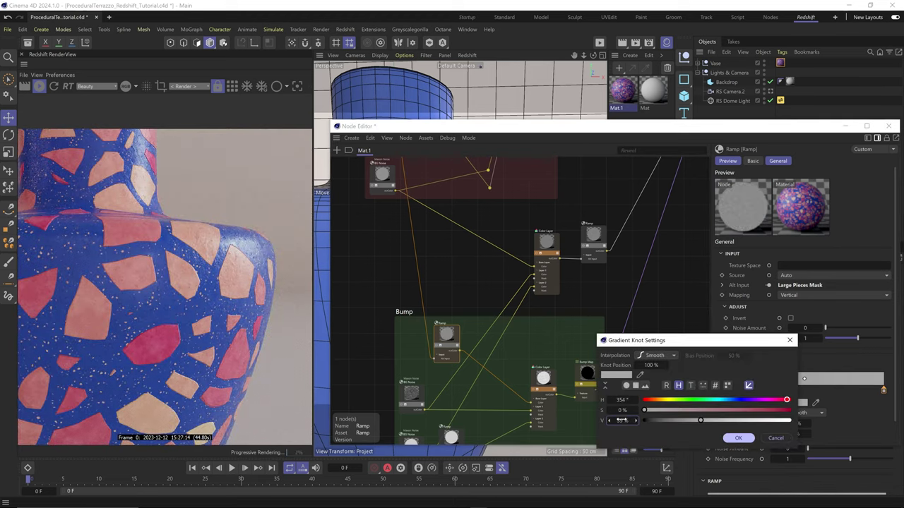
pyautogui.write('36')
pyautogui.press('Return')
pyautogui.scroll(-1, 115, 321)
pyautogui.scroll(5, 164, 363)
pyautogui.scroll(-3, 200, 296)
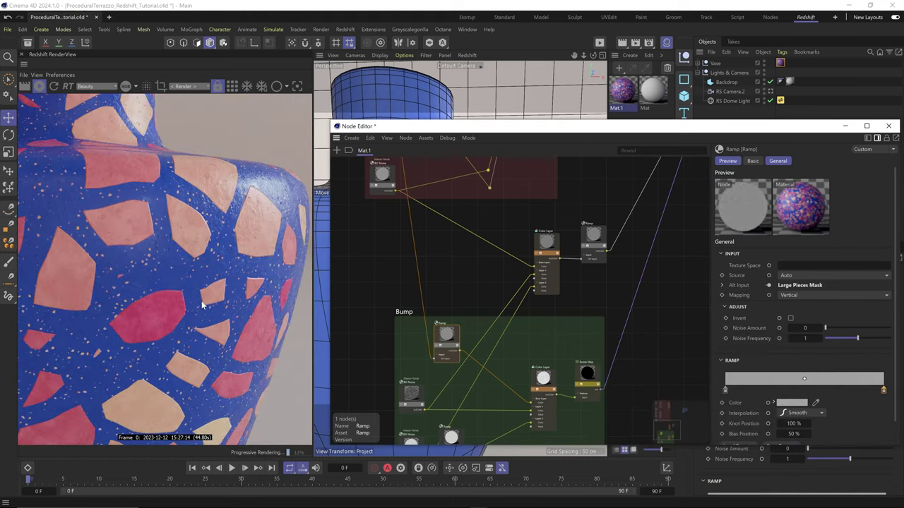
# Set the brightness of the new bump Ramp's end knot to 35 % and adjust its start knot to a nearly matching grey.
pyautogui.moveTo(453, 388); pyautogui.dragTo(459, 314, button='middle')
pyautogui.scroll(1, 459, 314)
pyautogui.doubleClick(884, 390)
pyautogui.doubleClick(622, 420)
pyautogui.write('35')
pyautogui.press('Return')
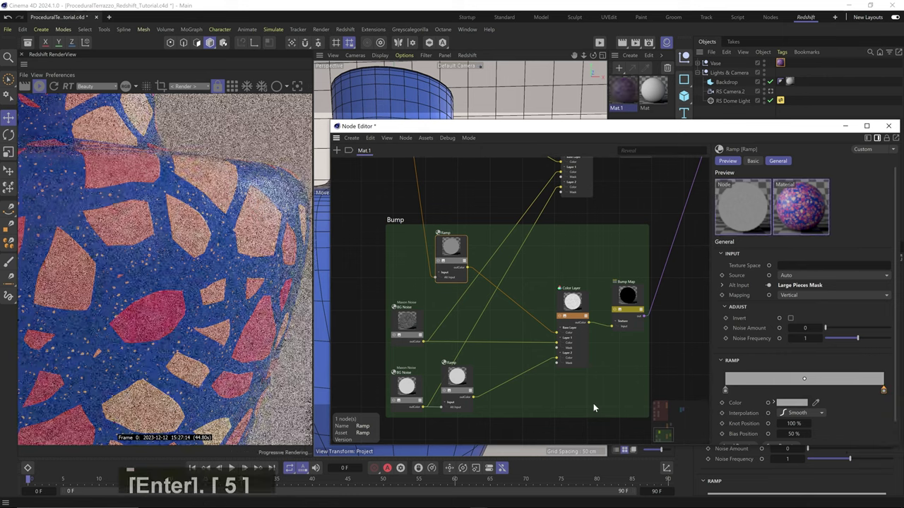
pyautogui.doubleClick(725, 391)
pyautogui.doubleClick(622, 420)
pyautogui.press('Return')
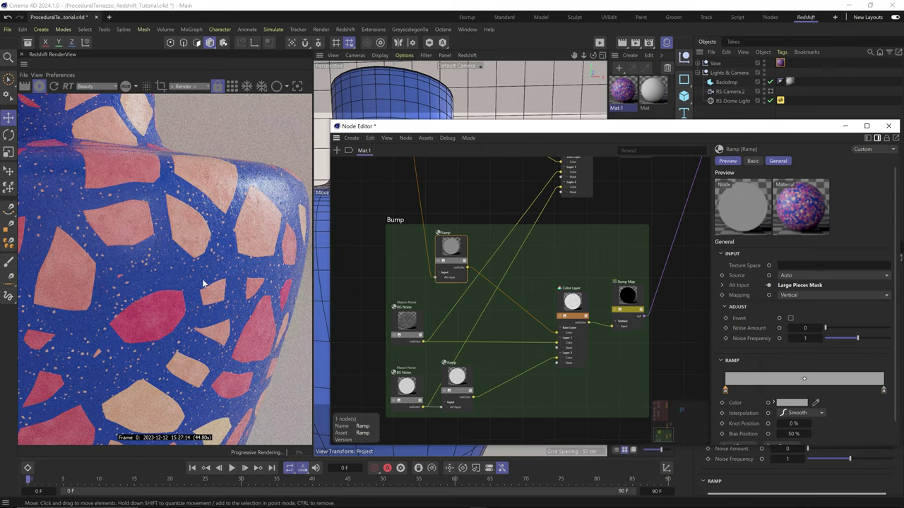
# Move the Node Editor window below the viewport and orbit around the vase to examine its bump and roughness from another angle.
pyautogui.scroll(-2, 169, 268)
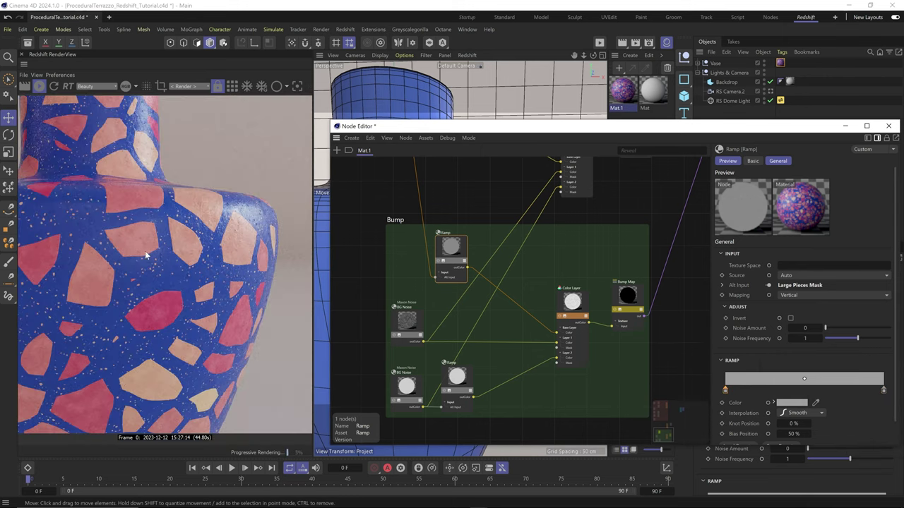
pyautogui.scroll(-1, 145, 256)
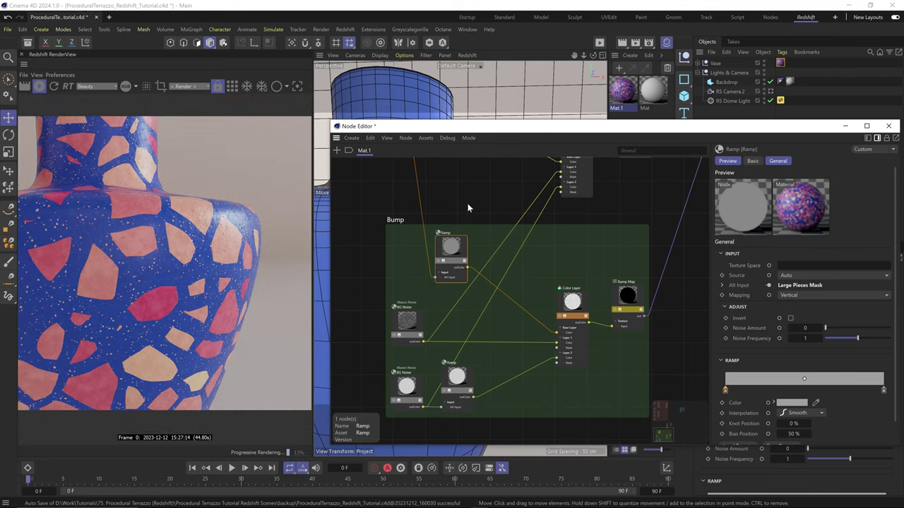
pyautogui.moveTo(506, 197); pyautogui.dragTo(512, 239, button='middle')
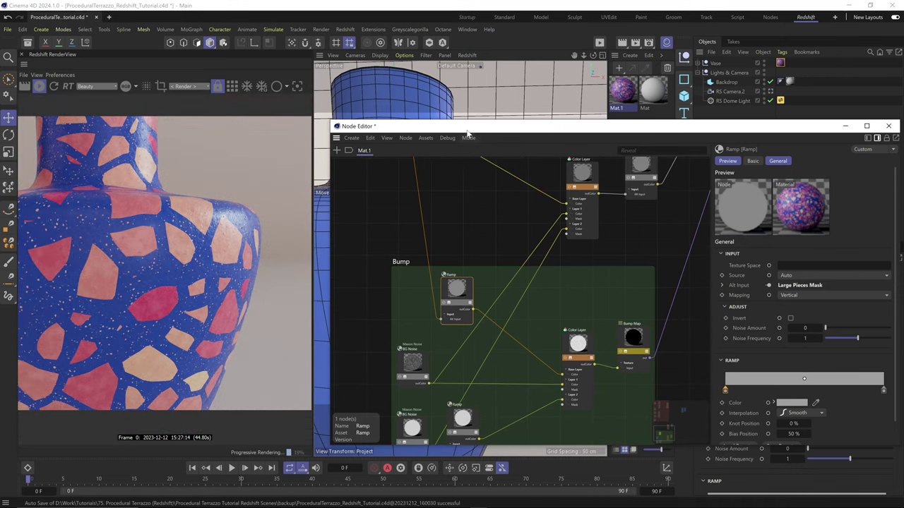
pyautogui.moveTo(466, 128); pyautogui.dragTo(448, 260)
pyautogui.press('3')
pyautogui.moveTo(450, 182); pyautogui.dragTo(507, 224)
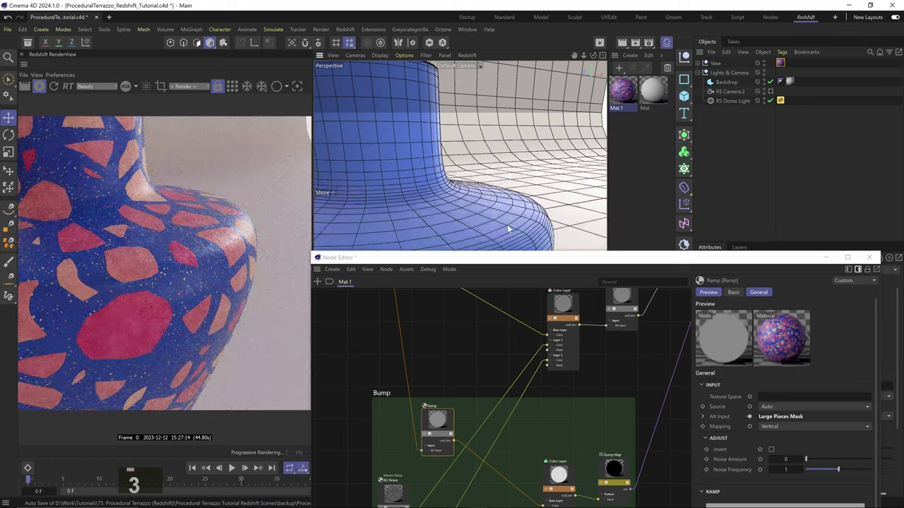
pyautogui.press('3')
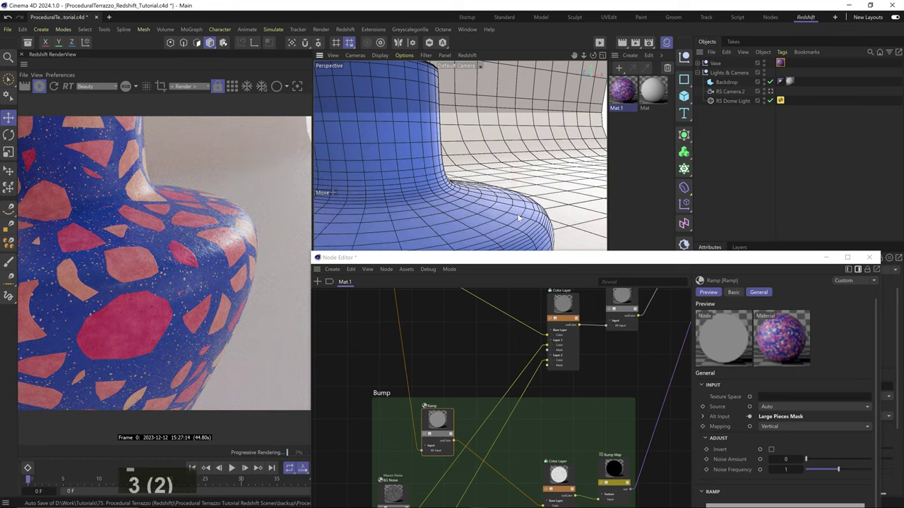
# Add a Maxon Noise below BG Noise in the Color group and connect it to the Color Layer's Layer 4 color.
pyautogui.moveTo(520, 218); pyautogui.dragTo(499, 208)
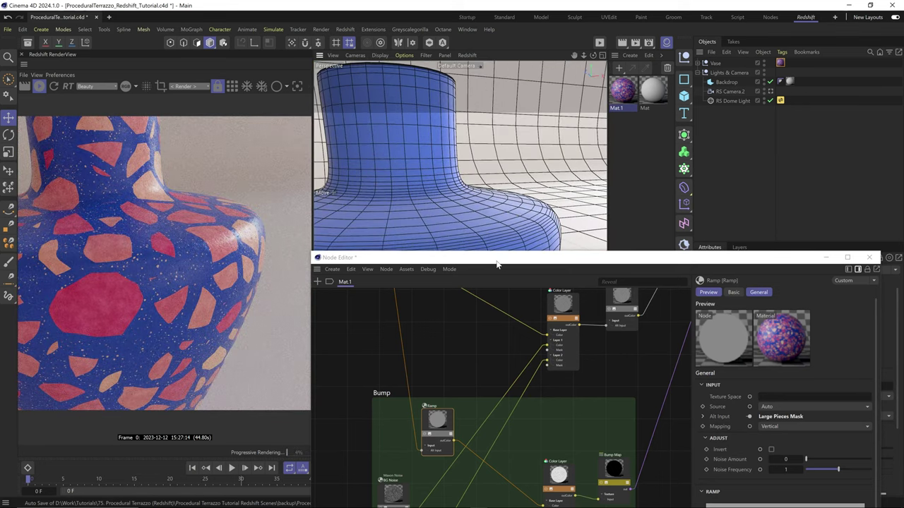
pyautogui.moveTo(497, 261); pyautogui.dragTo(505, 188)
pyautogui.moveTo(482, 268); pyautogui.dragTo(550, 422, button='middle')
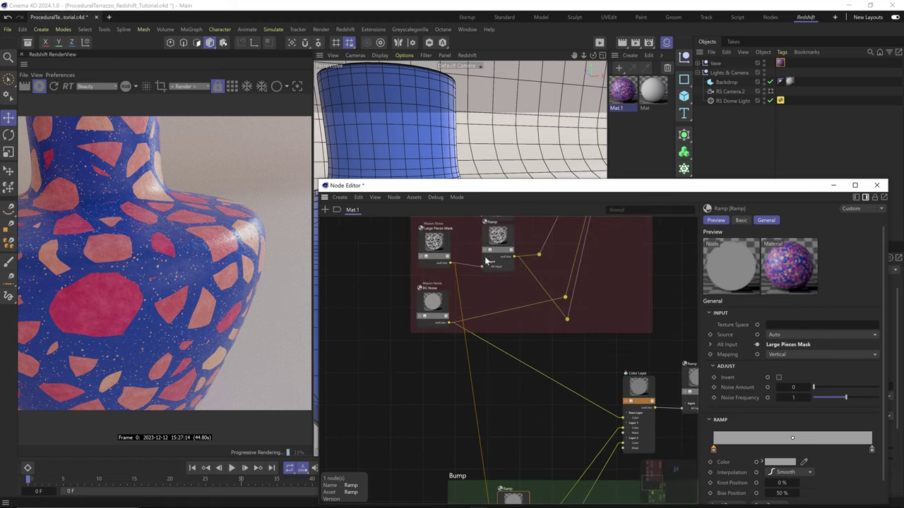
pyautogui.scroll(-5, 514, 304)
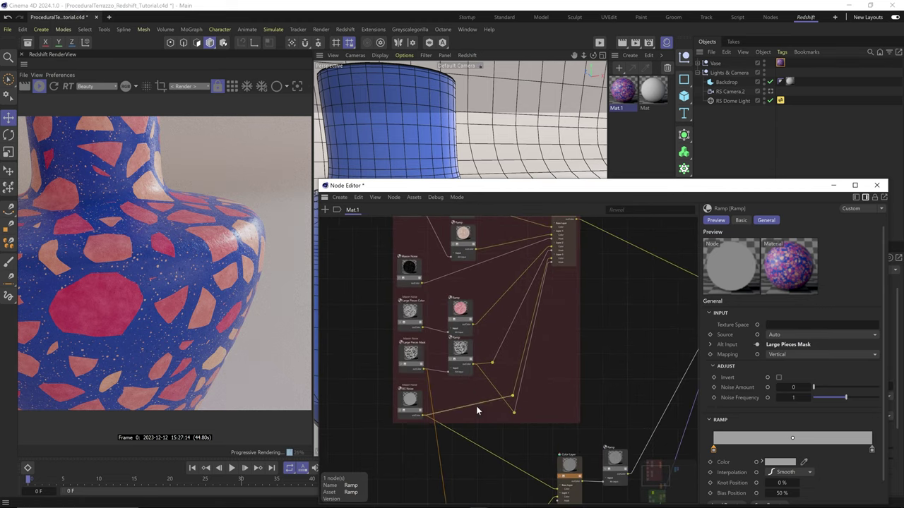
pyautogui.write('maxo')
pyautogui.click(494, 244)
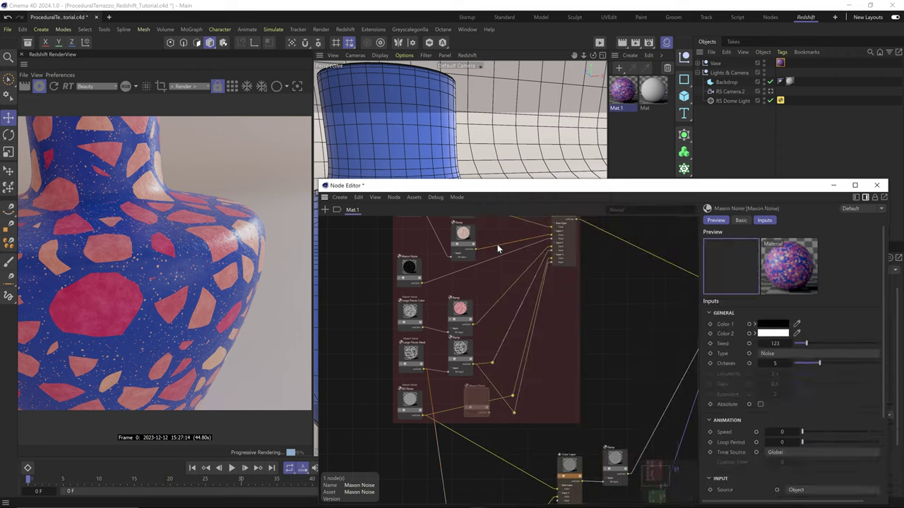
pyautogui.click(414, 454)
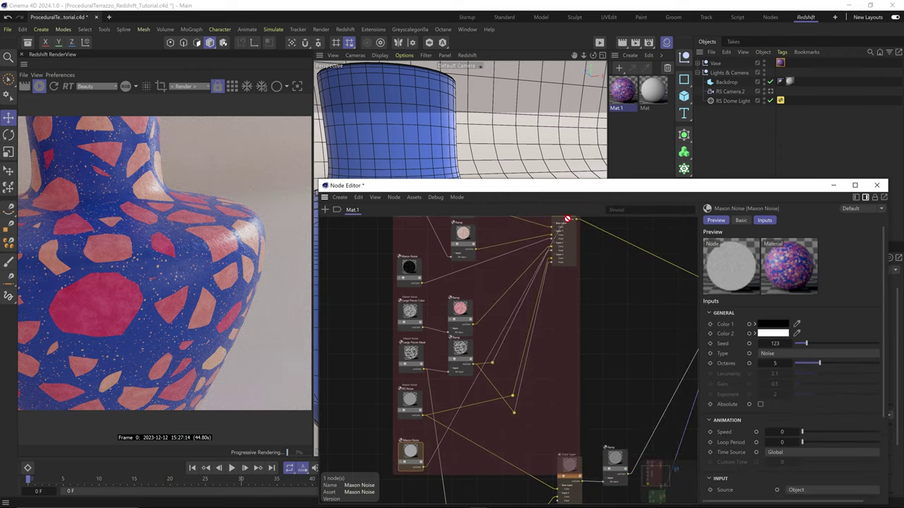
pyautogui.moveTo(567, 219); pyautogui.dragTo(562, 240)
pyautogui.moveTo(619, 303)
pyautogui.click(671, 305)
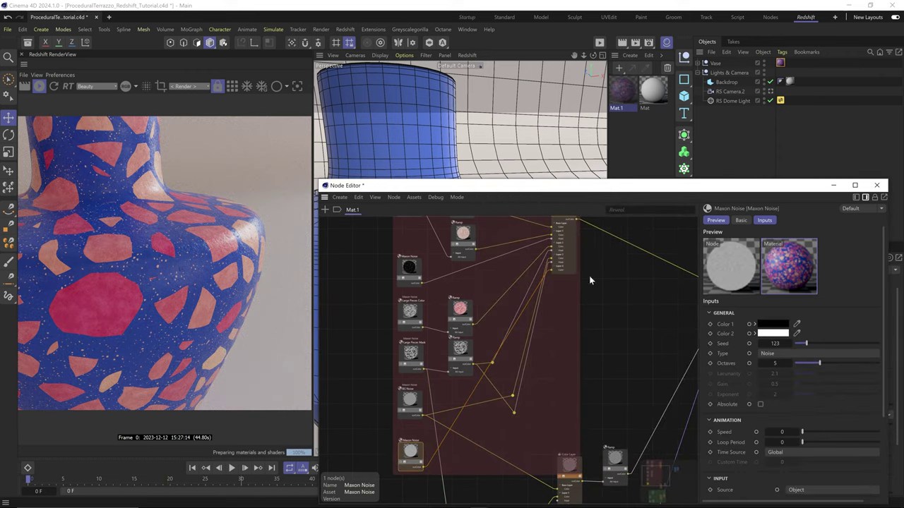
# Enable Layer 4 on the Color group's Color Layer.
pyautogui.moveTo(548, 224); pyautogui.dragTo(579, 237, button='middle')
pyautogui.click(582, 237)
pyautogui.scroll(-2, 755, 440)
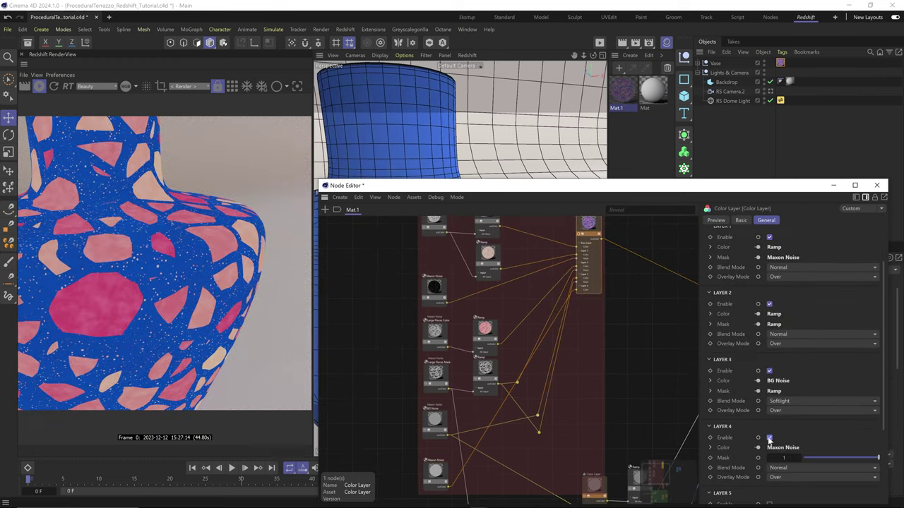
pyautogui.click(769, 438)
# Change the new Maxon Noise's type to Displaced voronoi and raise its low clip to 0.731.
pyautogui.click(436, 473)
pyautogui.scroll(-2, 779, 407)
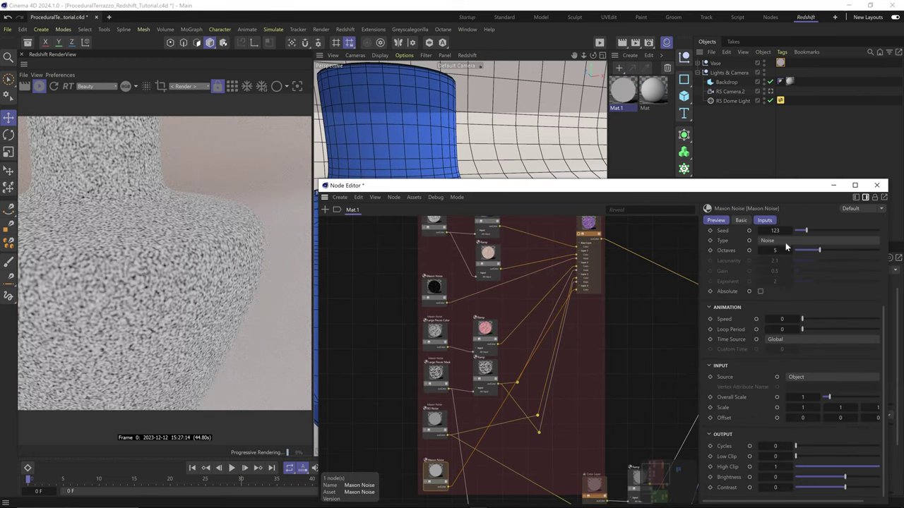
pyautogui.click(785, 242)
pyautogui.click(802, 404)
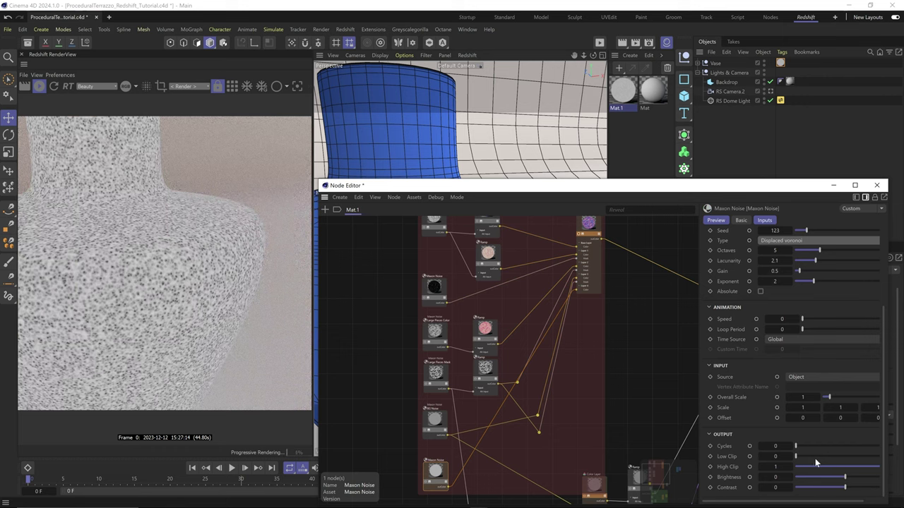
pyautogui.moveTo(815, 458); pyautogui.dragTo(868, 456)
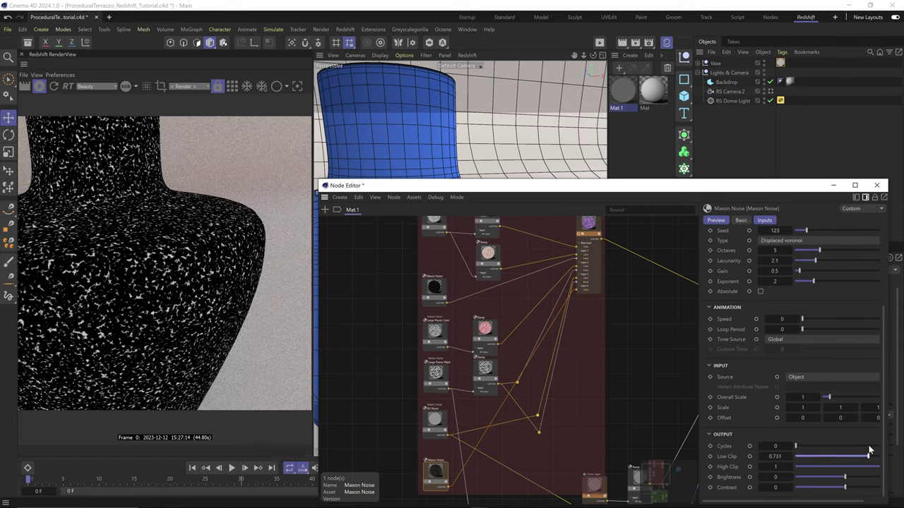
# Refine the new Maxon Noise with 14.28 octaves, lacunarity 1.47, gain 0.35 and exponent 2.7433.
pyautogui.moveTo(800, 271); pyautogui.dragTo(867, 251)
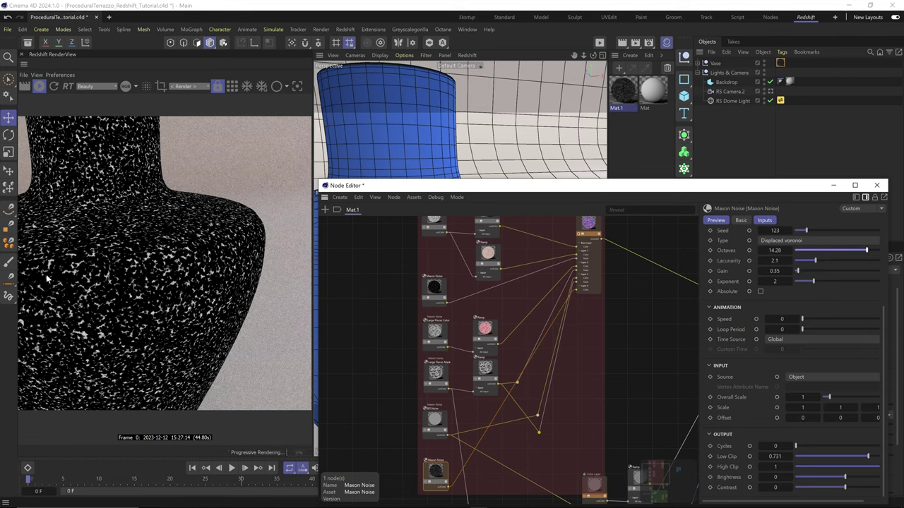
pyautogui.moveTo(814, 281); pyautogui.dragTo(809, 261)
pyautogui.click(821, 285)
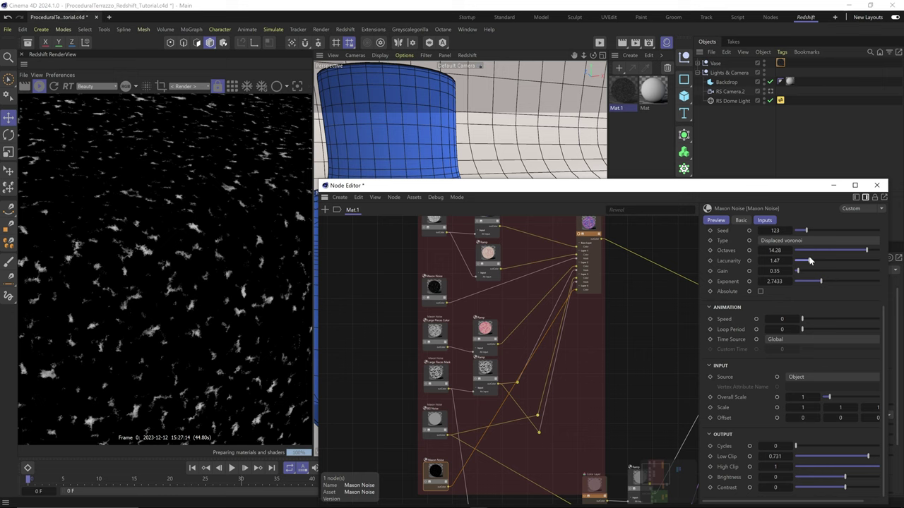
# Set the blend mode of the Color Layer's Layer 4 to Dodge.
pyautogui.click(589, 235)
pyautogui.click(819, 411)
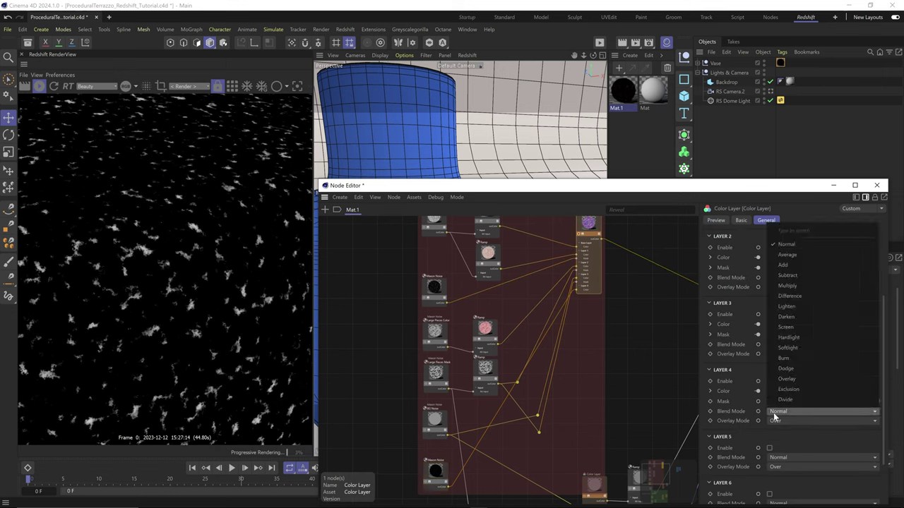
pyautogui.click(787, 368)
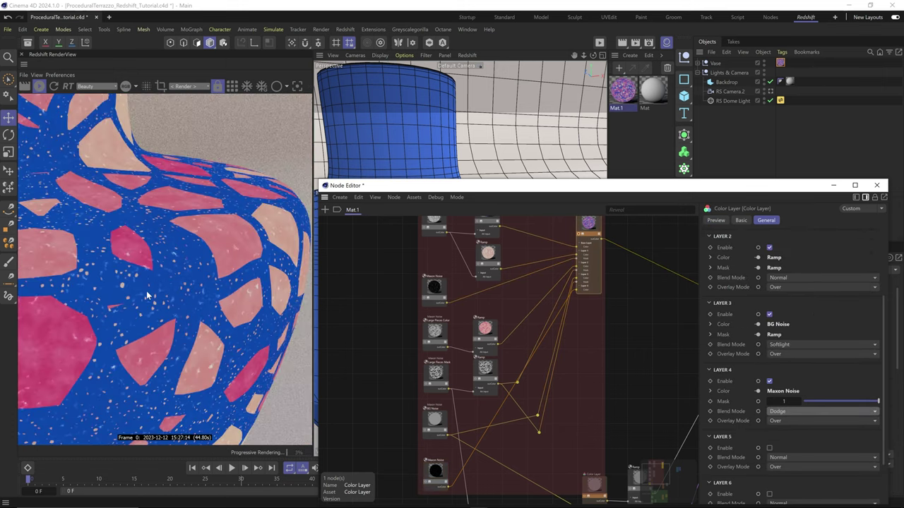
# Give the new Maxon Noise a seed of 146 and an overall scale of 0.5.
pyautogui.scroll(1, 93, 315)
pyautogui.click(432, 470)
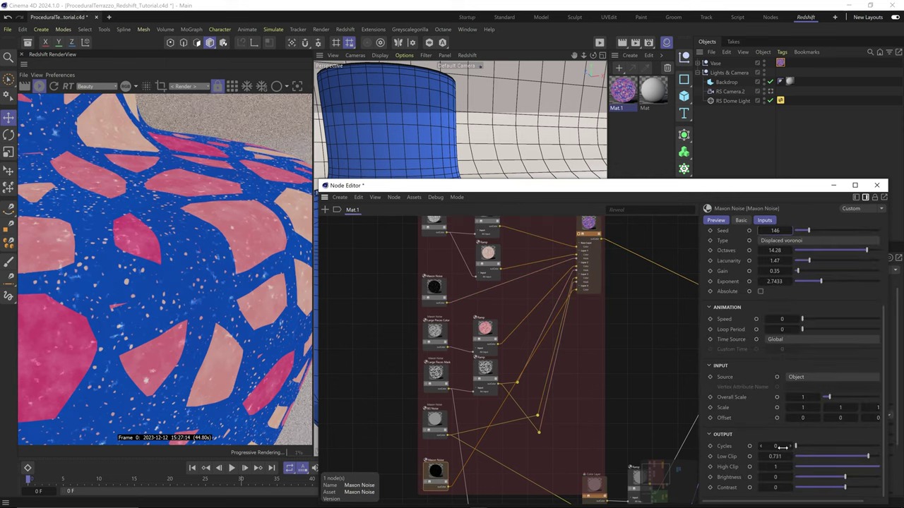
pyautogui.write('5')
pyautogui.press('Return')
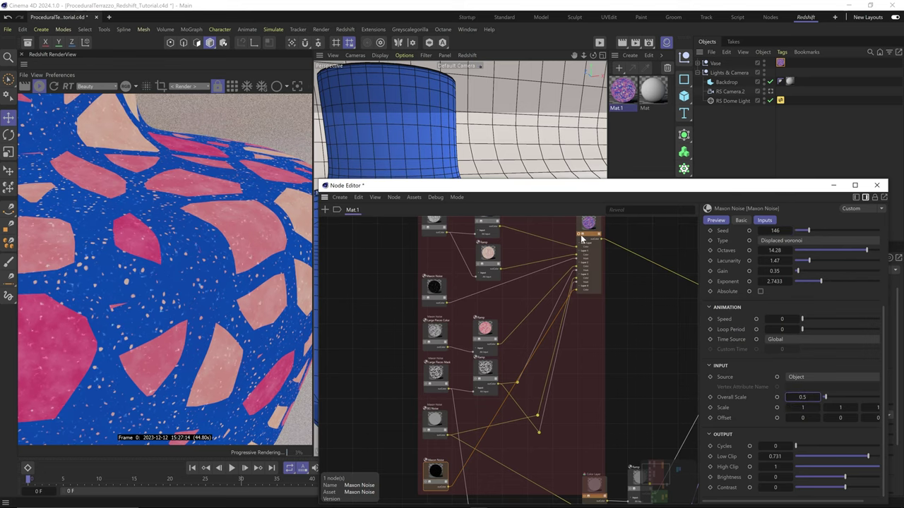
# Switch the view to RS Camera 2 and inspect the whole vase in the render.
pyautogui.scroll(-2, 91, 313)
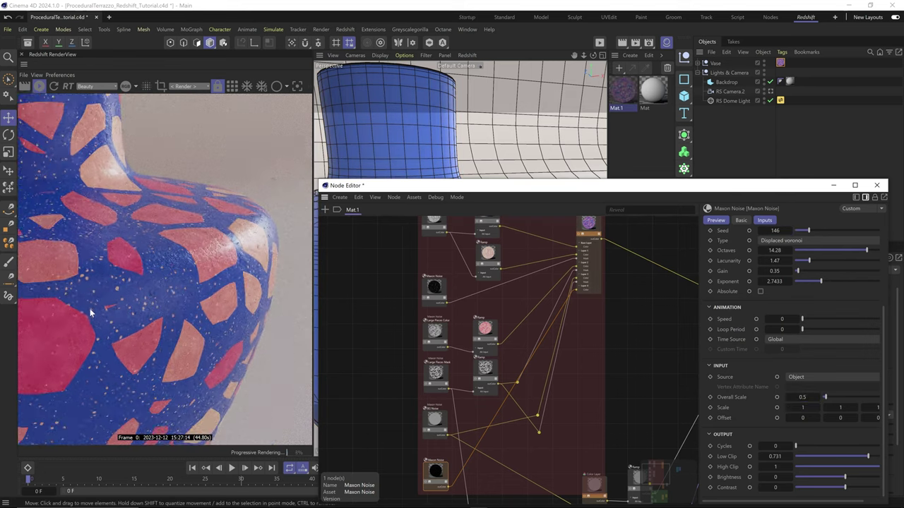
pyautogui.scroll(-2, 89, 286)
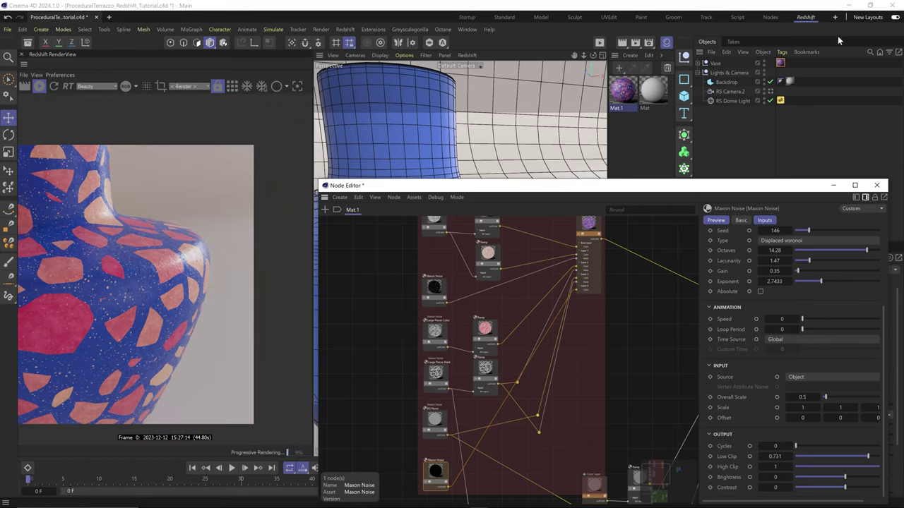
pyautogui.click(771, 92)
pyautogui.keyDown('alt'); pyautogui.moveTo(124, 273); pyautogui.dragTo(183, 260, button='middle'); pyautogui.keyUp('alt')
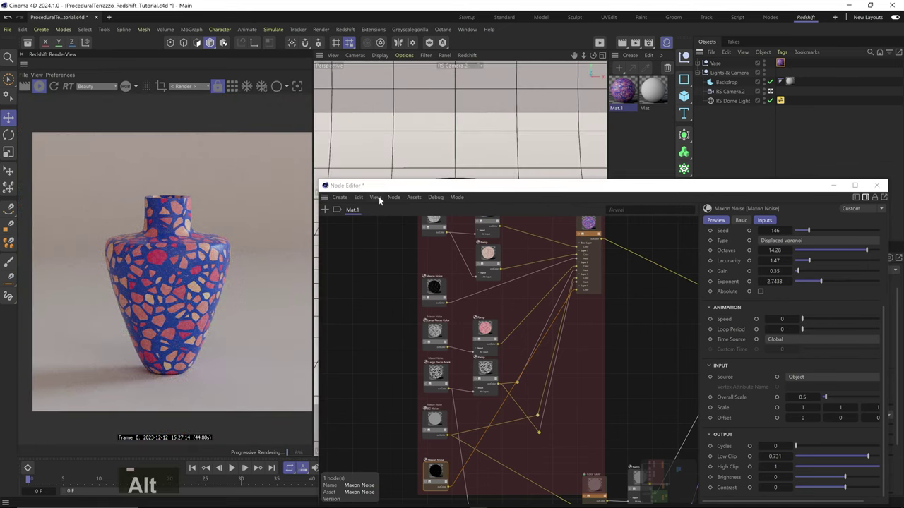
# Duplicate the terrazzo material Mat.1 and open the material's Color group in the Node Editor for editing.
pyautogui.moveTo(379, 185); pyautogui.dragTo(365, 94)
pyautogui.scroll(5, 473, 187)
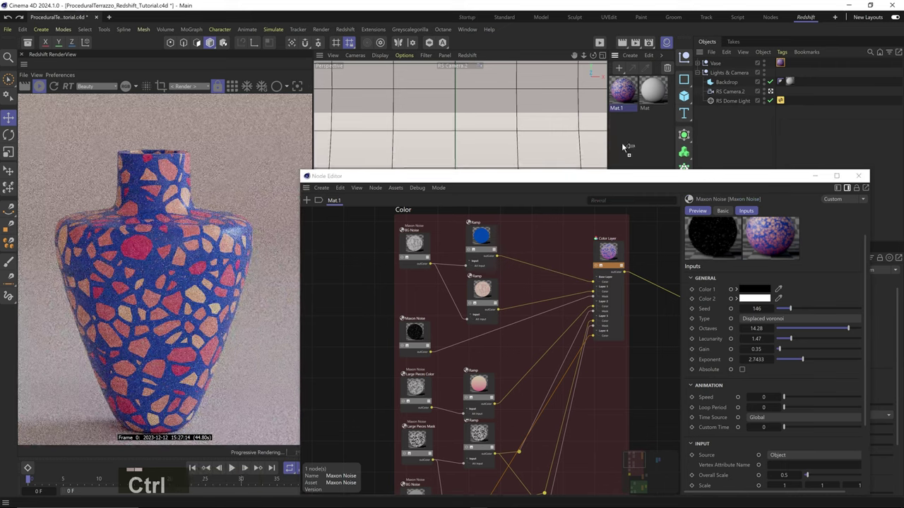
pyautogui.keyDown('ctrl'); pyautogui.moveTo(623, 146); pyautogui.dragTo(623, 145); pyautogui.keyUp('ctrl')
pyautogui.click(627, 95)
pyautogui.moveTo(576, 176); pyautogui.dragTo(573, 90)
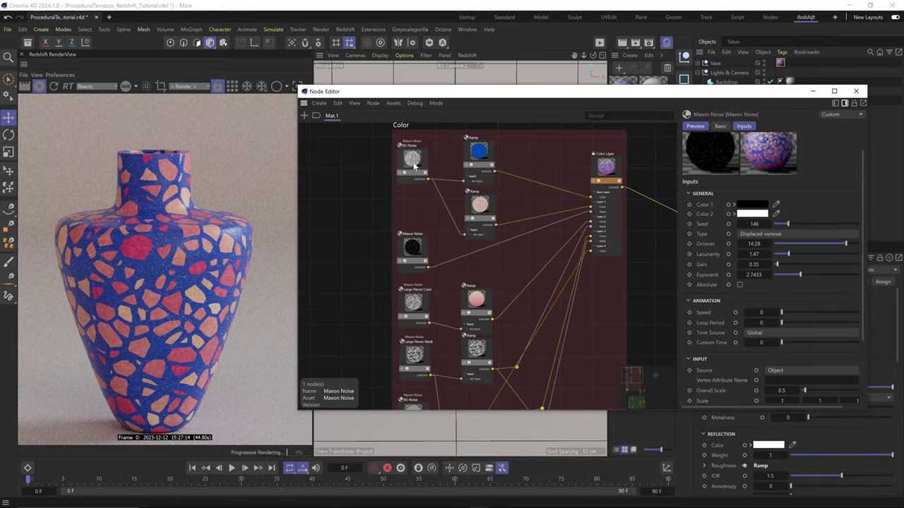
# Drive the large pieces' color Ramp with BG Noise and bring its knots together at the middle, the cream one at 57.1429 %.
pyautogui.moveTo(484, 307); pyautogui.dragTo(484, 294)
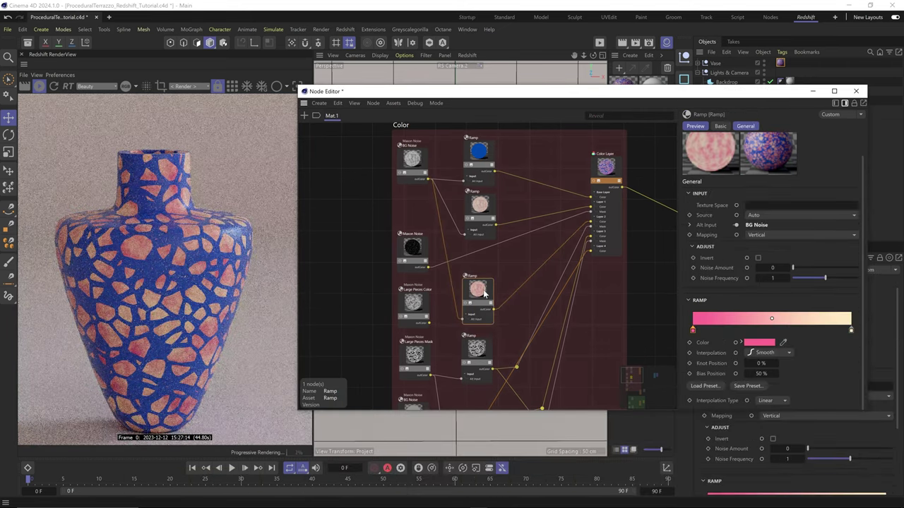
pyautogui.moveTo(692, 332); pyautogui.dragTo(771, 332)
pyautogui.moveTo(850, 331); pyautogui.dragTo(783, 331)
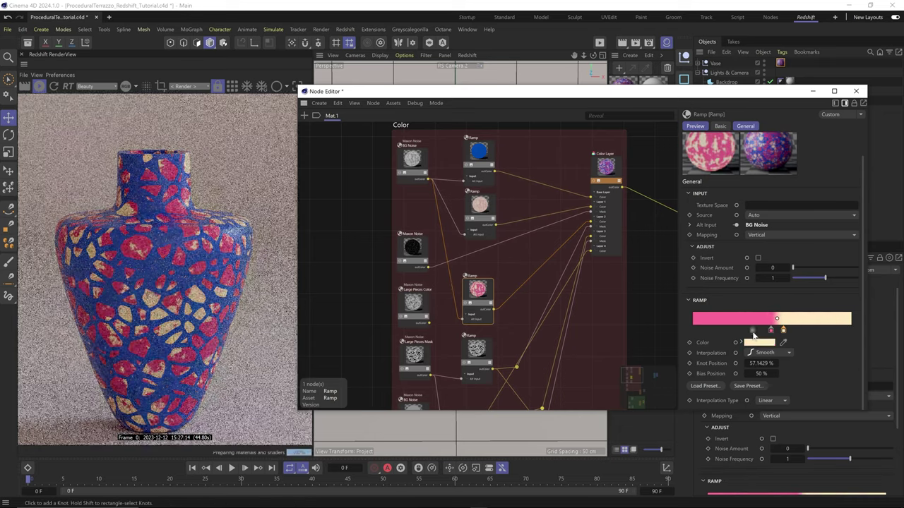
# Add a third knot at 39.881 % before the Ramp's pink knot, trying purple and settling on green.
pyautogui.doubleClick(755, 331)
pyautogui.click(741, 338)
pyautogui.click(746, 374)
pyautogui.doubleClick(756, 331)
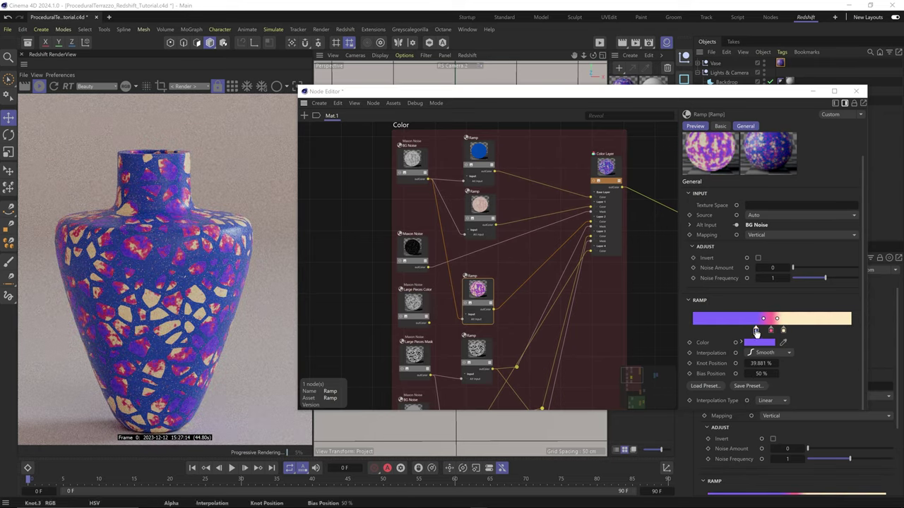
pyautogui.click(692, 338)
pyautogui.click(727, 373)
pyautogui.doubleClick(755, 332)
pyautogui.click(727, 350)
pyautogui.click(740, 377)
# Move the cream knot farther from the pink one and darken the green knot at 35.119 % to hue 100° and 5 % brightness.
pyautogui.moveTo(756, 332); pyautogui.dragTo(797, 333)
pyautogui.doubleClick(747, 330)
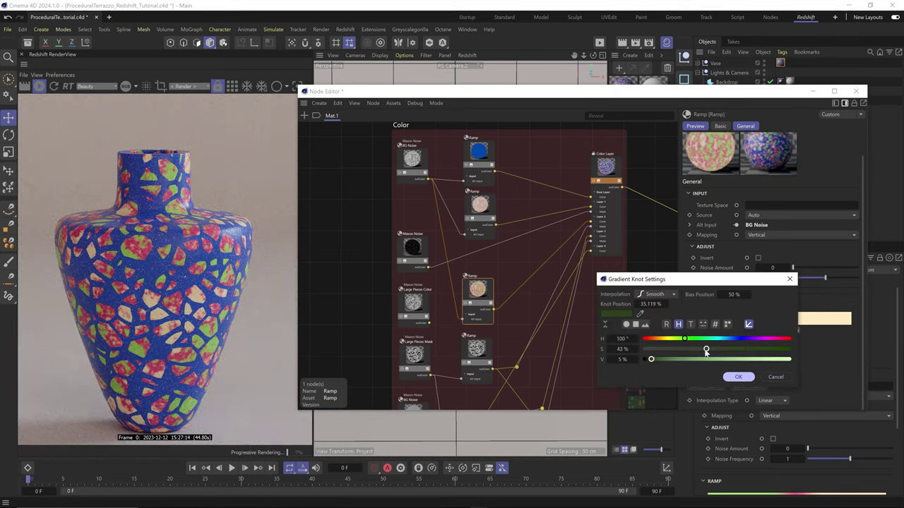
pyautogui.click(738, 377)
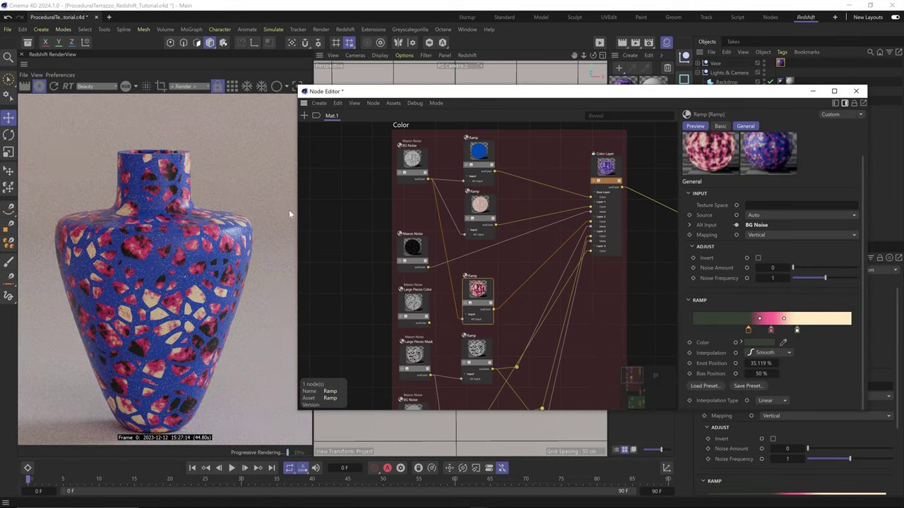
# Connect the Large Pieces Mask Ramp to the Metalness input of the RS Standard material.
pyautogui.moveTo(577, 296); pyautogui.dragTo(447, 236, button='middle')
pyautogui.scroll(-2, 447, 236)
pyautogui.moveTo(517, 378); pyautogui.dragTo(530, 371, button='middle')
pyautogui.moveTo(397, 286); pyautogui.dragTo(468, 287)
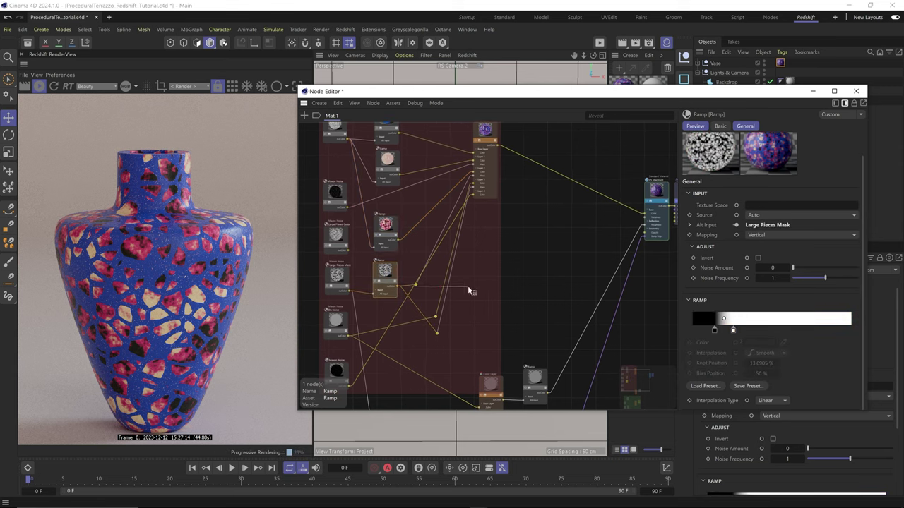
pyautogui.moveTo(649, 221); pyautogui.dragTo(648, 221)
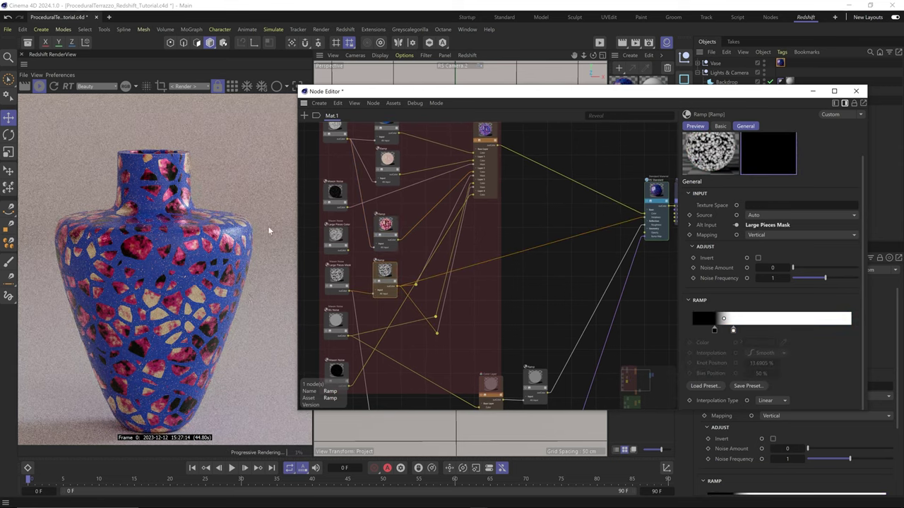
# Lighten the large pieces' green knot to hue 100°, saturation 30 % and brightness 34 %, and inspect the metallic pieces up close.
pyautogui.click(396, 226)
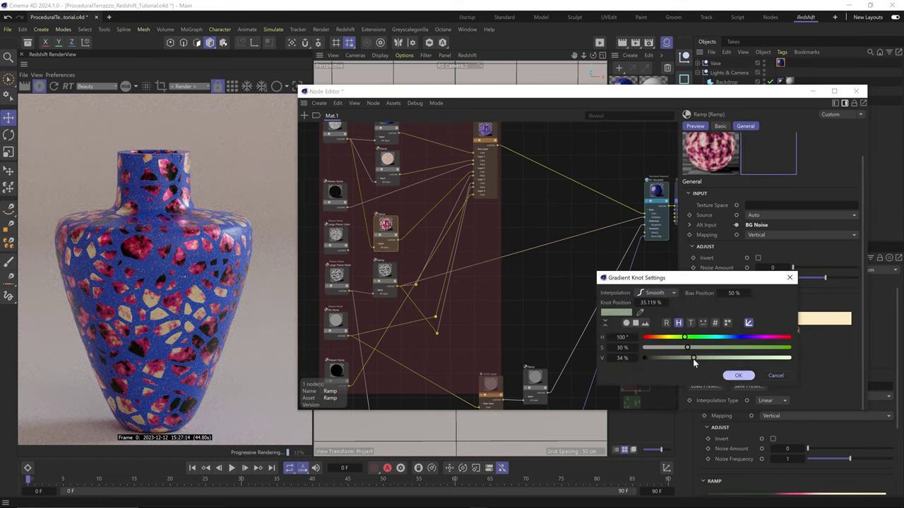
pyautogui.scroll(3, 244, 241)
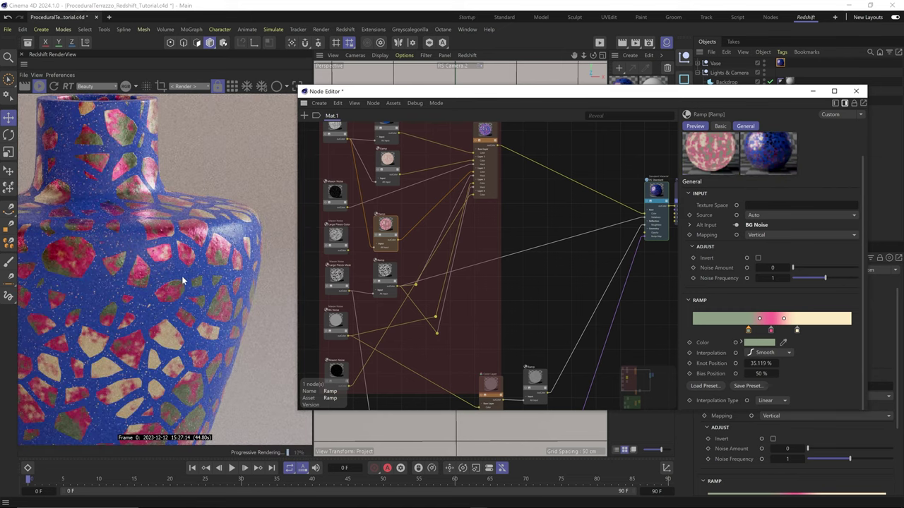
# Set the RS Standard material's Thin Film thickness to 500 and reset its IOR to the default.
pyautogui.moveTo(630, 205); pyautogui.dragTo(598, 218, button='middle')
pyautogui.click(629, 204)
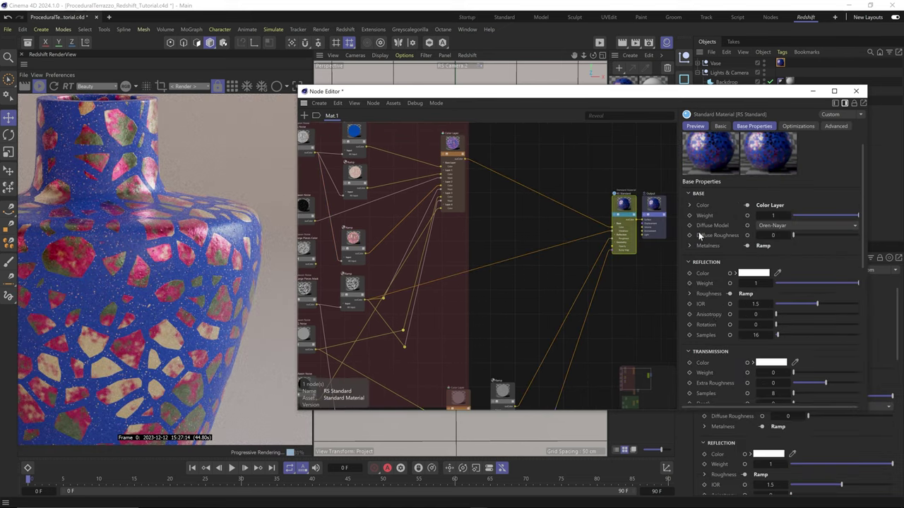
pyautogui.scroll(-4, 712, 312)
pyautogui.click(704, 317)
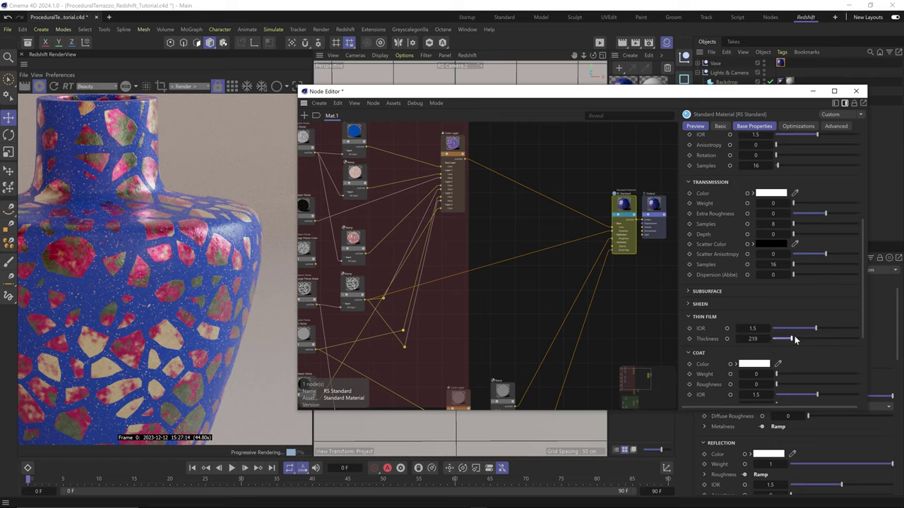
pyautogui.moveTo(794, 340); pyautogui.dragTo(809, 328)
pyautogui.rightClick(702, 328)
pyautogui.click(734, 396)
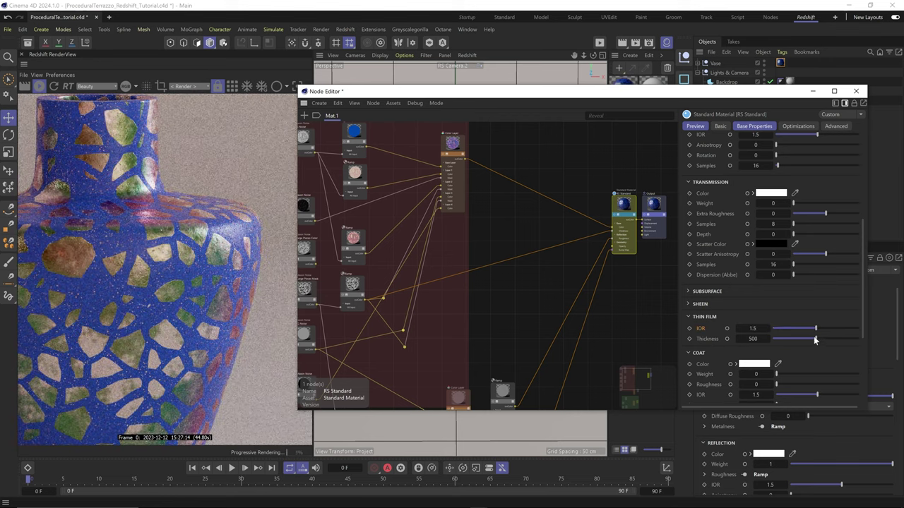
# Connect the Large Pieces Mask Ramp to the RS Standard material's Thin Film thickness.
pyautogui.click(624, 206)
pyautogui.moveTo(692, 276)
pyautogui.click(744, 288)
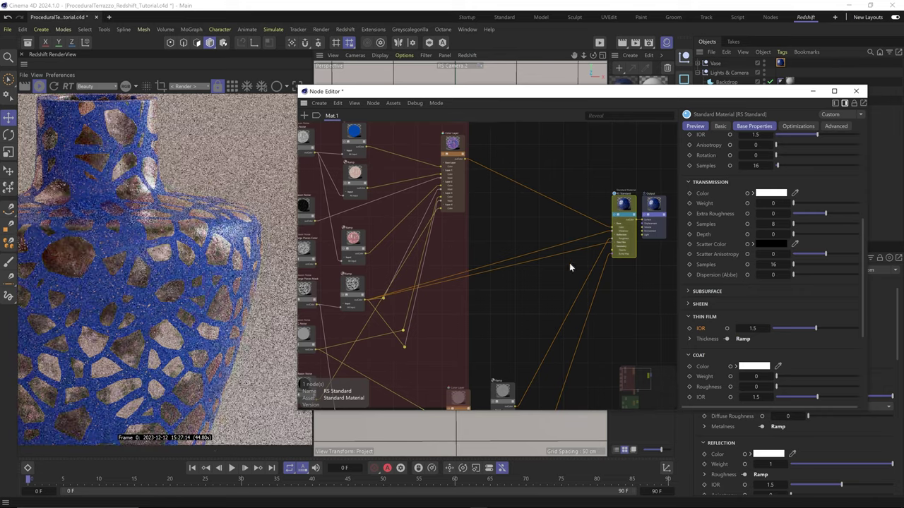
# Insert a Change Range node between the Large Pieces Mask Ramp and the Thin Film thickness input.
pyautogui.write('c')
pyautogui.write('range')
pyautogui.moveTo(634, 199); pyautogui.dragTo(721, 192)
pyautogui.moveTo(679, 266); pyautogui.dragTo(527, 275)
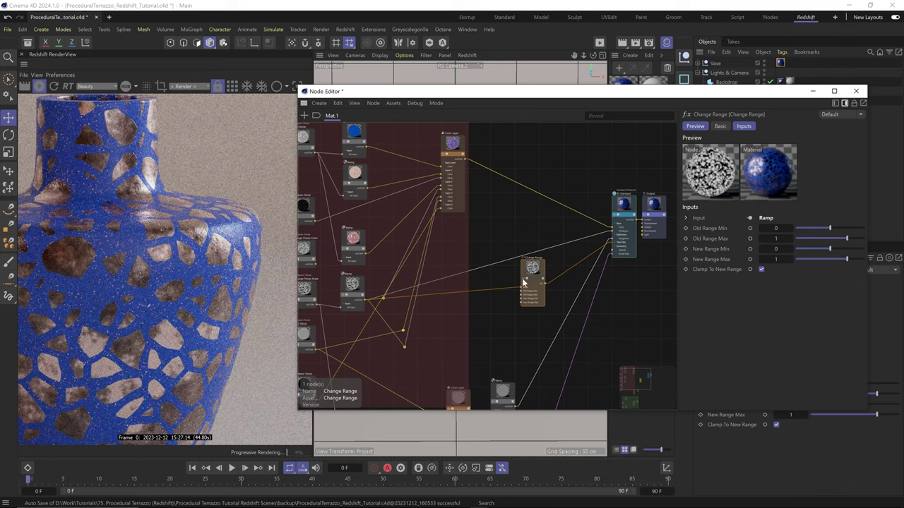
# Set the Change Range node's New Range Max to 500 and the RS Standard material's Thin Film IOR to about 1.79.
pyautogui.write('500')
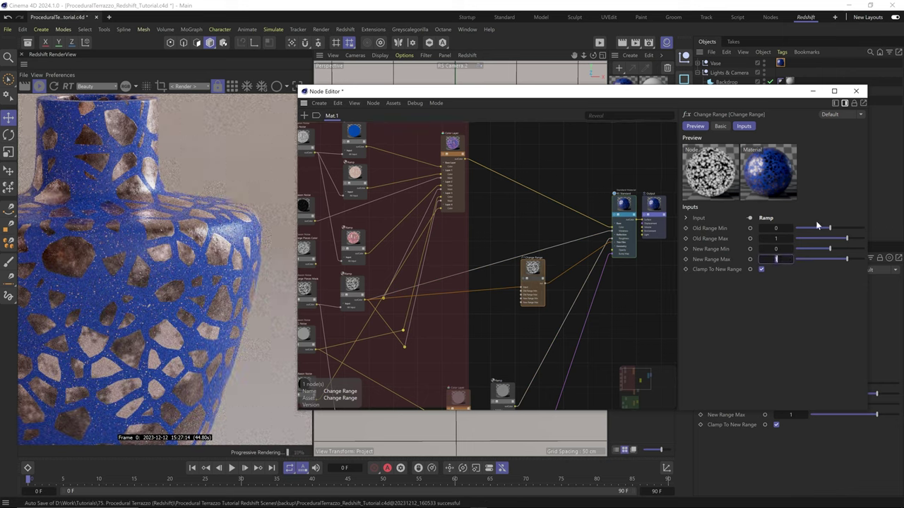
pyautogui.press('Return')
pyautogui.click(624, 212)
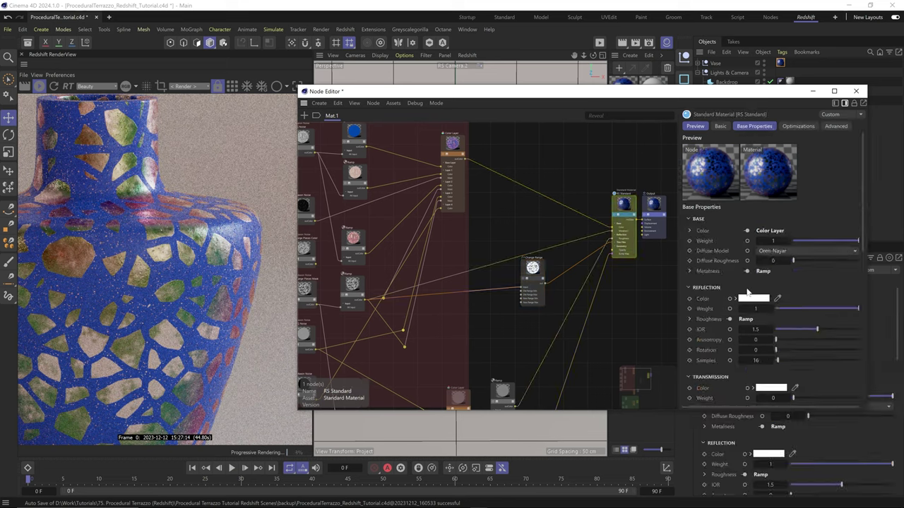
pyautogui.scroll(-5, 763, 287)
pyautogui.moveTo(818, 352); pyautogui.dragTo(833, 351)
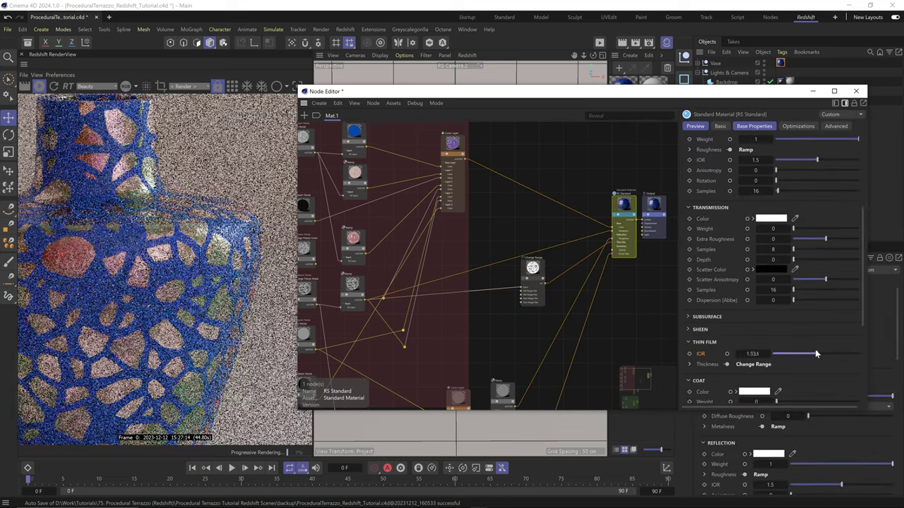
pyautogui.moveTo(815, 353); pyautogui.dragTo(823, 350)
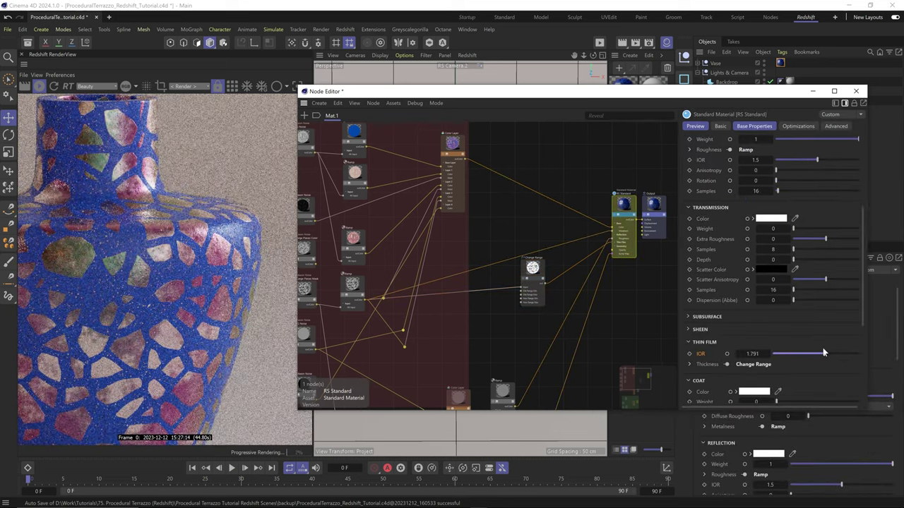
pyautogui.scroll(-5, 100, 244)
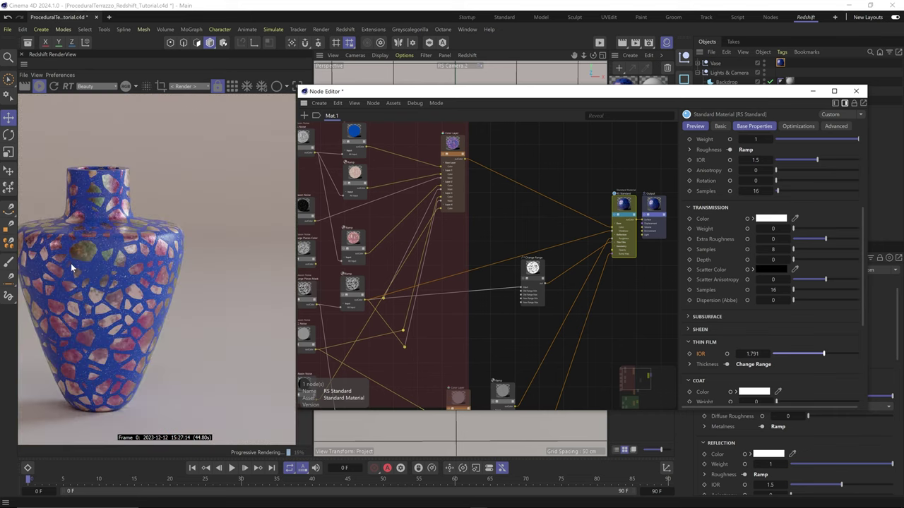
pyautogui.scroll(2, 74, 266)
# Set the Large Pieces Mask noise's Low Clip to 0.255 and High Clip to 0.414.
pyautogui.moveTo(339, 271); pyautogui.dragTo(390, 254, button='middle')
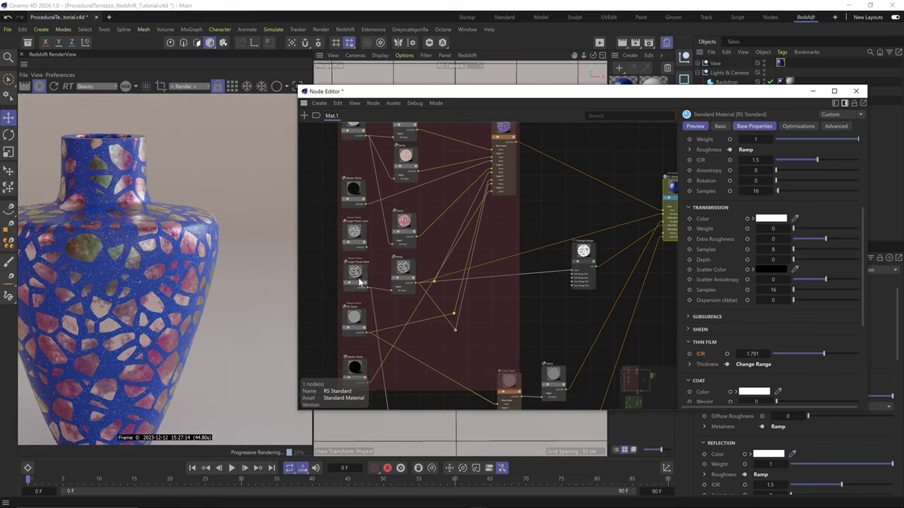
pyautogui.click(360, 280)
pyautogui.scroll(3, 720, 195)
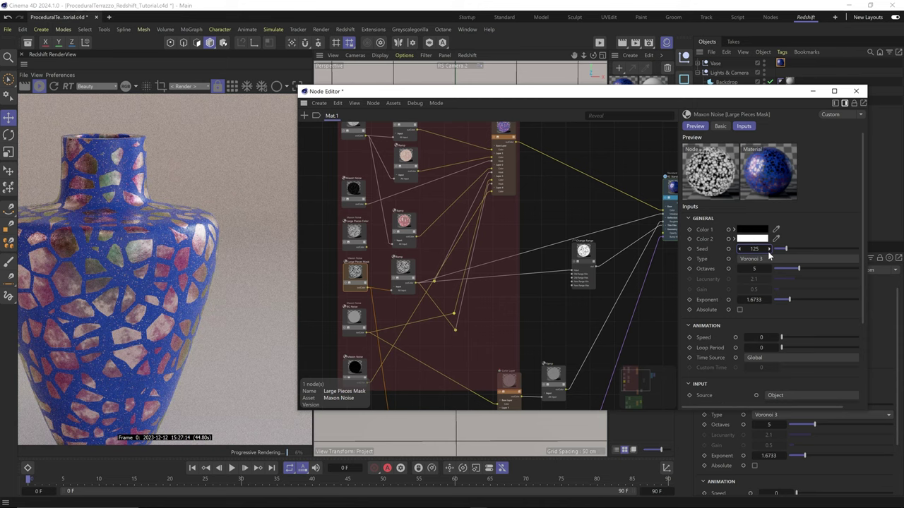
pyautogui.scroll(-4, 721, 350)
pyautogui.moveTo(797, 373); pyautogui.dragTo(815, 372)
pyautogui.moveTo(810, 363); pyautogui.dragTo(800, 363)
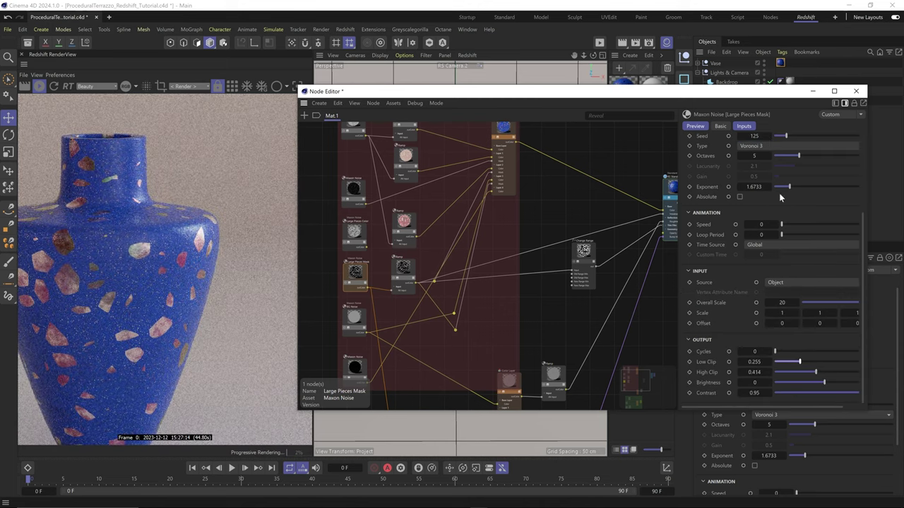
# Reduce the Large Pieces Mask noise's Exponent to 0.8623 and set its Overall Scale to 15.
pyautogui.moveTo(786, 189); pyautogui.dragTo(782, 194)
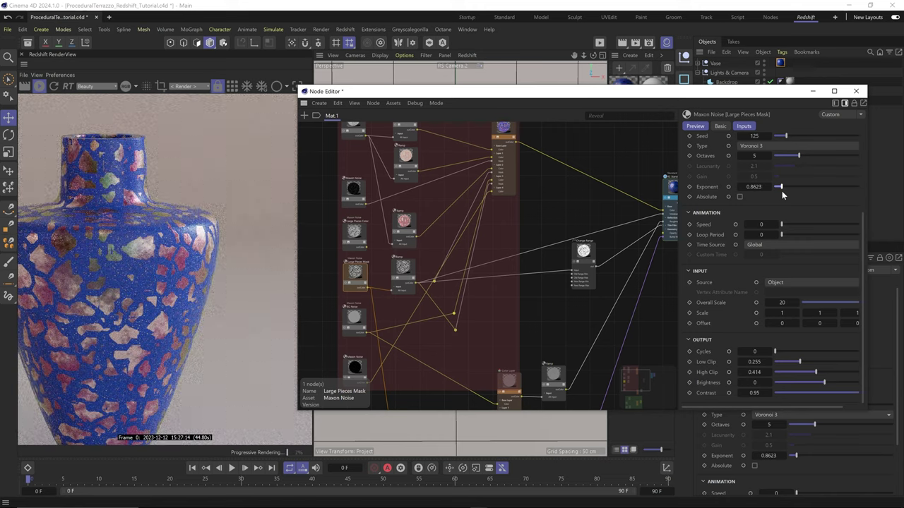
pyautogui.write('5')
pyautogui.press('Return')
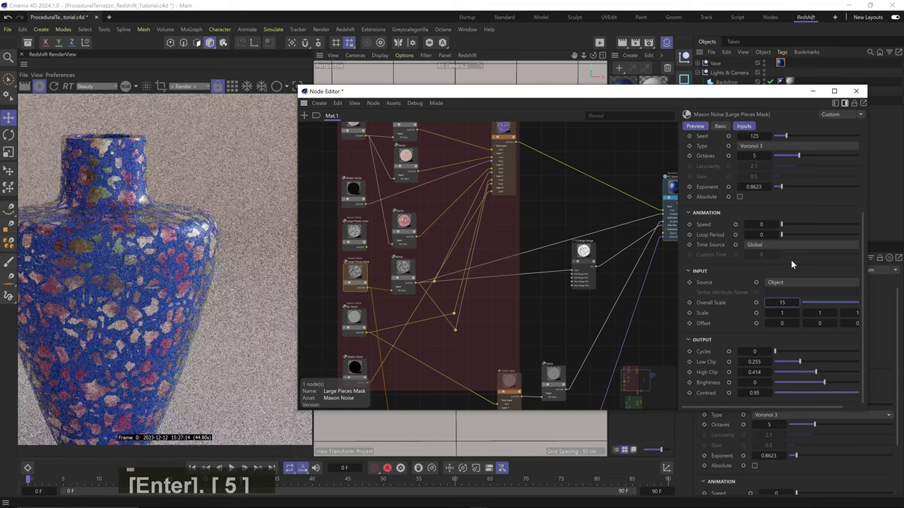
# Darken both knots of the base color Ramp fed by BG Noise to a deep navy blue.
pyautogui.moveTo(407, 115); pyautogui.dragTo(418, 164, button='middle')
pyautogui.click(417, 163)
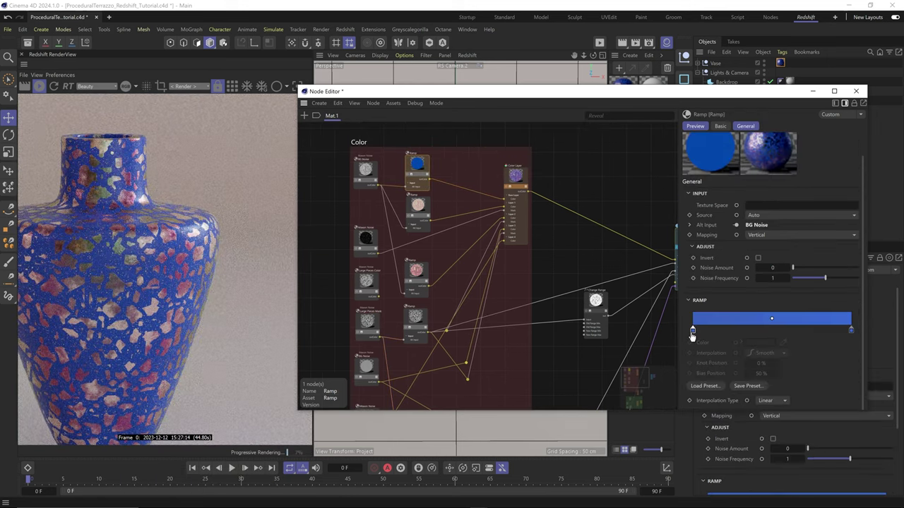
pyautogui.doubleClick(692, 330)
pyautogui.click(653, 360)
pyautogui.click(731, 377)
pyautogui.doubleClick(851, 330)
pyautogui.click(660, 360)
pyautogui.click(739, 379)
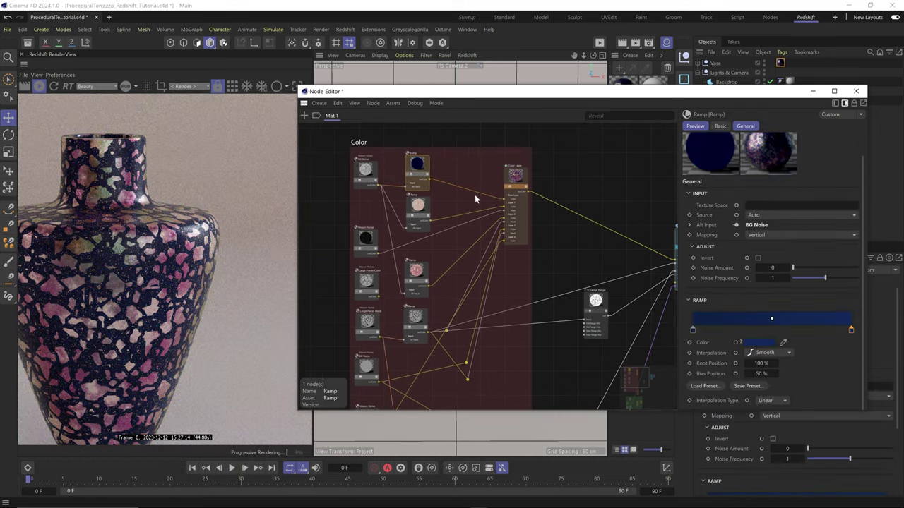
# Set the Low Clip of the small speckles' Maxon Noise in the Color group to 0.367 and check the render.
pyautogui.click(426, 205)
pyautogui.click(365, 238)
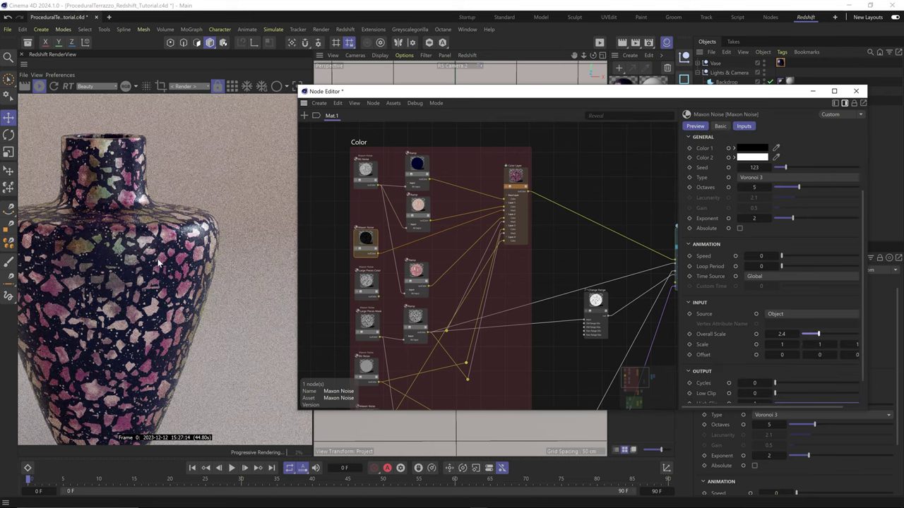
pyautogui.scroll(3, 173, 251)
pyautogui.scroll(-2, 703, 357)
pyautogui.moveTo(806, 361); pyautogui.dragTo(811, 361)
pyautogui.scroll(-3, 170, 277)
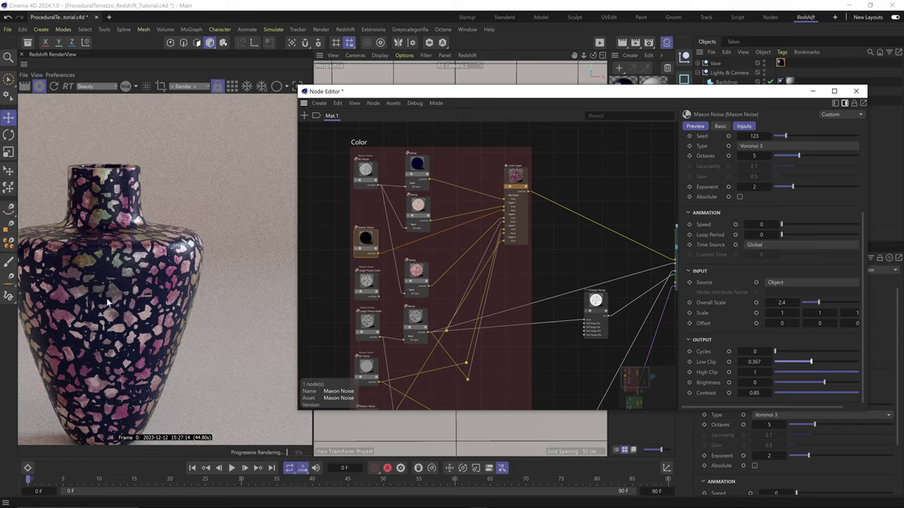
# Switch the Large Pieces Mask noise to Displaced voronoi with Exponent 2.2384, Low Clip 0.376, High Clip 0.245 and Overall Scale 40.
pyautogui.click(372, 322)
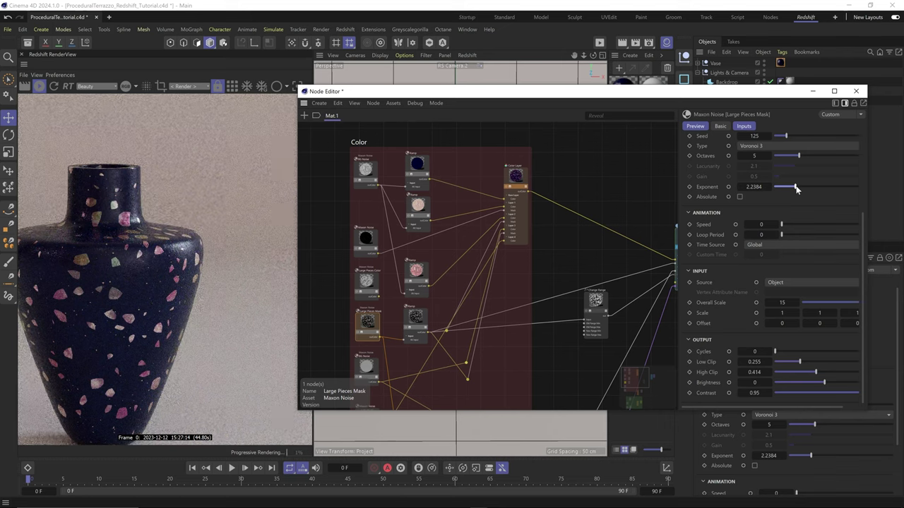
pyautogui.click(766, 146)
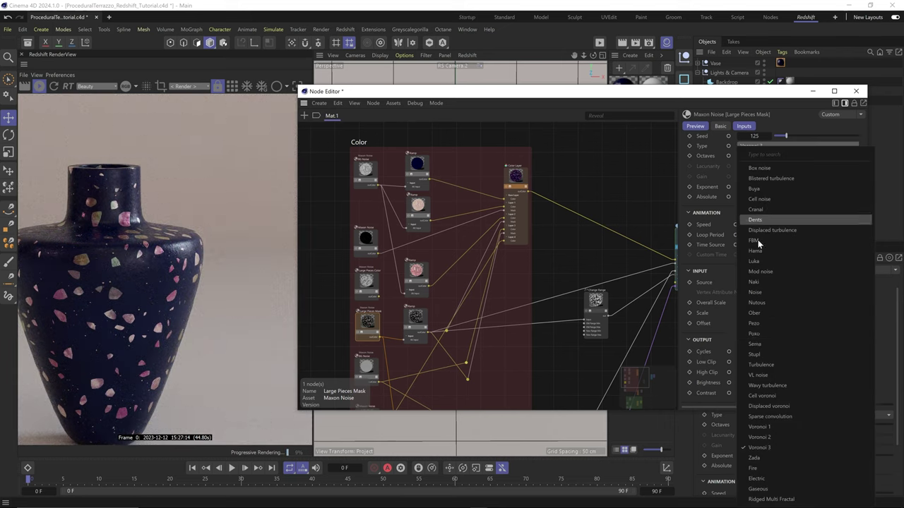
pyautogui.click(776, 407)
pyautogui.moveTo(815, 372)
pyautogui.mouseDown()
pyautogui.moveTo(799, 372)
pyautogui.moveTo(845, 361)
pyautogui.moveTo(817, 372)
pyautogui.moveTo(794, 360)
pyautogui.moveTo(812, 363)
pyautogui.moveTo(799, 372)
pyautogui.mouseUp()
pyautogui.doubleClick(784, 304)
pyautogui.write('40')
pyautogui.press('Return')
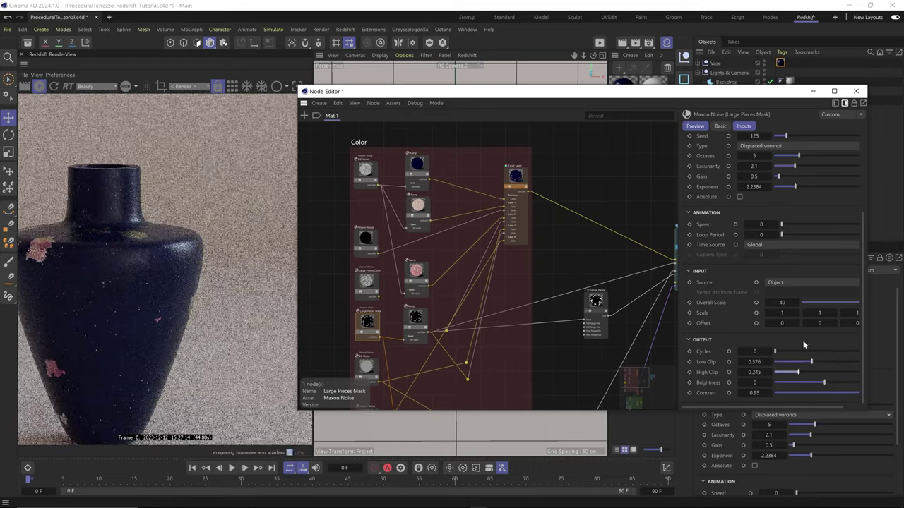
# Try an Overall Scale of 12 on the Large Pieces Mask noise, and settle on 18.
pyautogui.doubleClick(784, 303)
pyautogui.write('12')
pyautogui.press('Return')
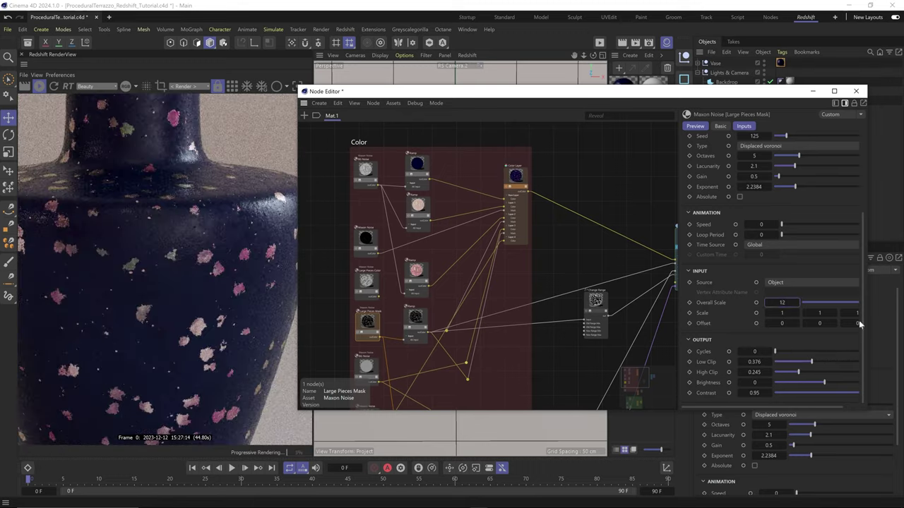
pyautogui.doubleClick(786, 306)
pyautogui.write('18')
pyautogui.press('Return')
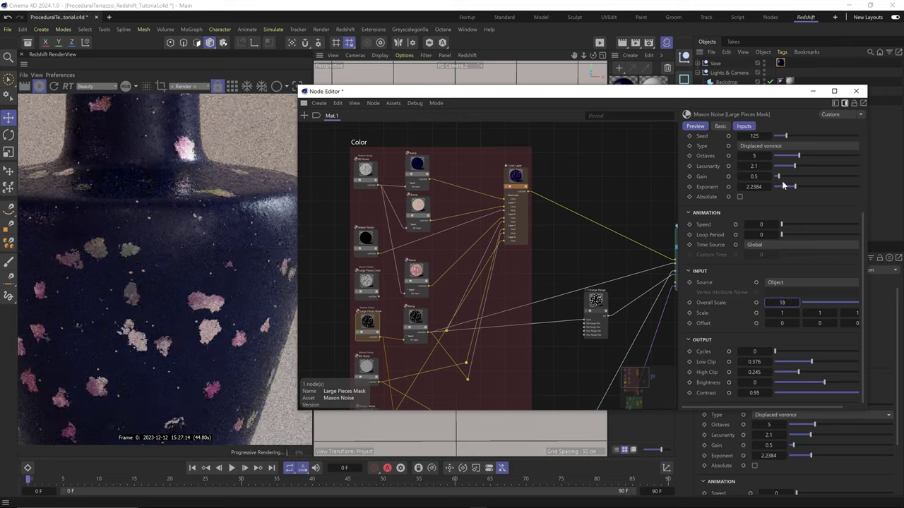
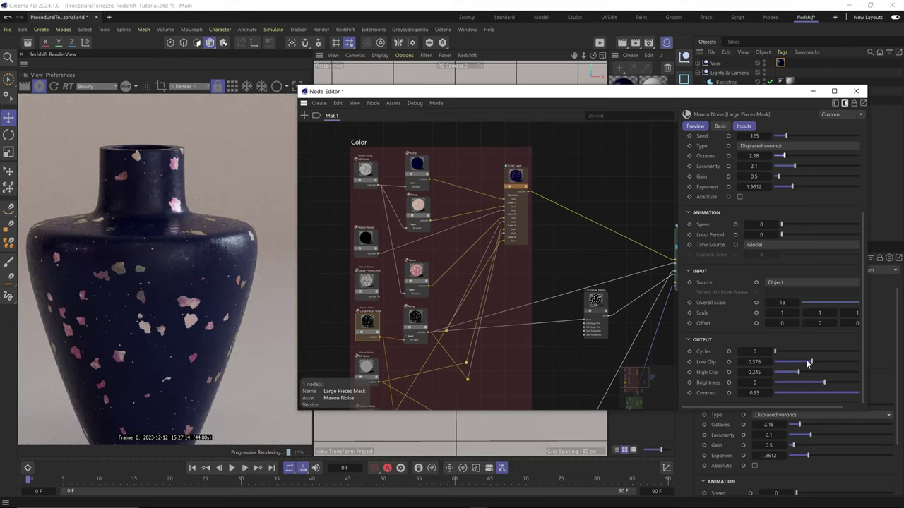
# Adjust the Large Pieces Mask noise to Low Clip 0.479, High Clip 0.311, Octaves 3.76 and Lacunarity 3.44.
pyautogui.moveTo(811, 363); pyautogui.dragTo(830, 363)
pyautogui.moveTo(799, 372); pyautogui.dragTo(822, 362)
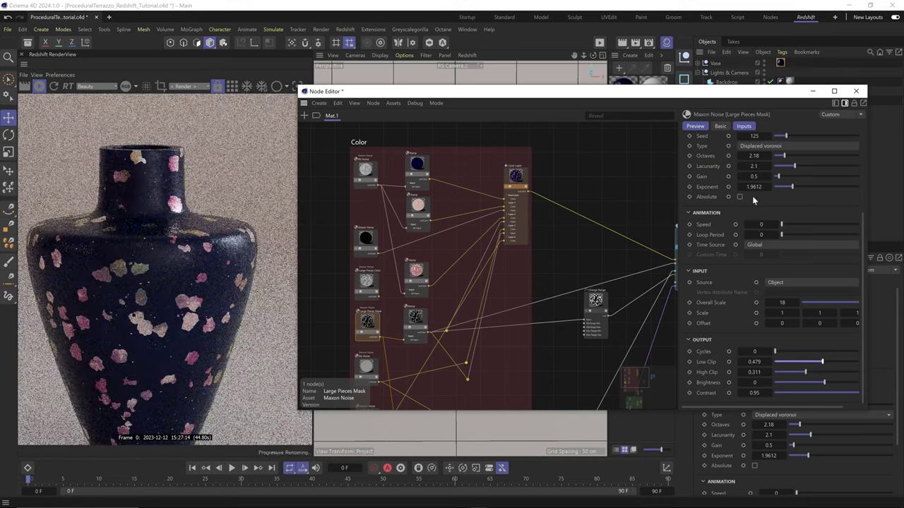
pyautogui.moveTo(753, 166); pyautogui.dragTo(776, 166)
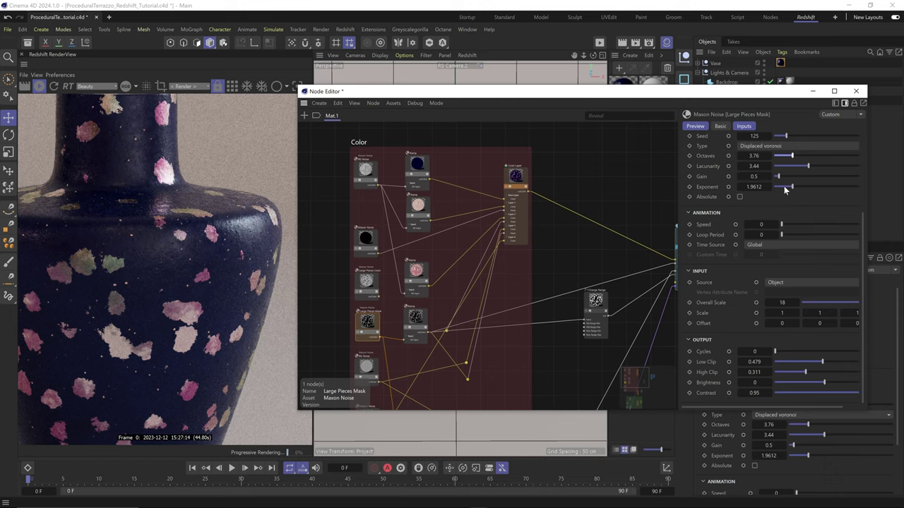
# Set the Large Pieces Mask noise's Gain to 1.28, Exponent to 1.3177, Low Clip to 0.54, High Clip to 0.432 and Seed to 153.
pyautogui.moveTo(791, 188); pyautogui.dragTo(786, 187)
pyautogui.scroll(-3, 158, 286)
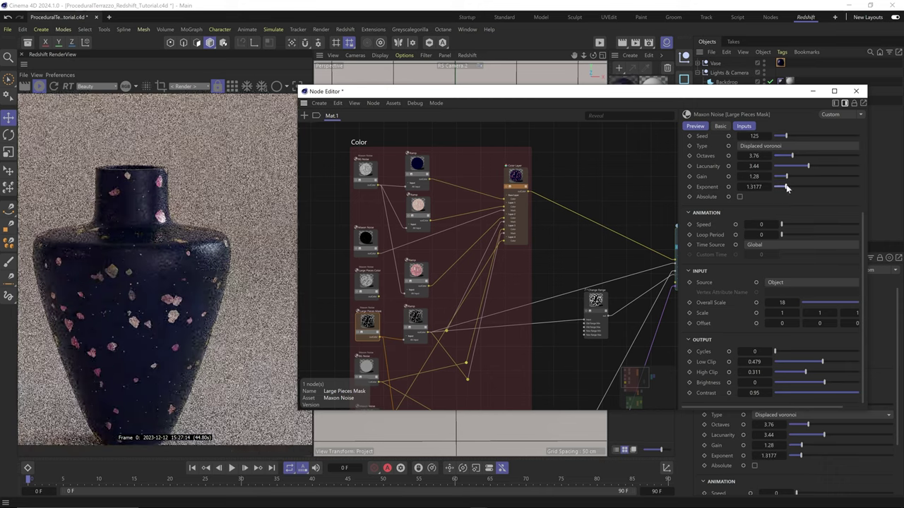
pyautogui.moveTo(821, 361); pyautogui.dragTo(818, 373)
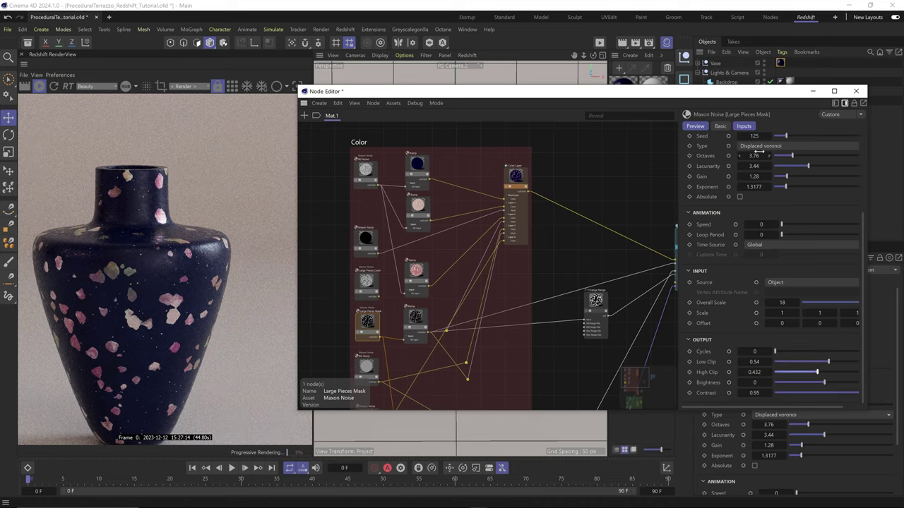
pyautogui.moveTo(760, 136); pyautogui.dragTo(770, 137)
pyautogui.scroll(-3, 173, 280)
pyautogui.scroll(3, 183, 284)
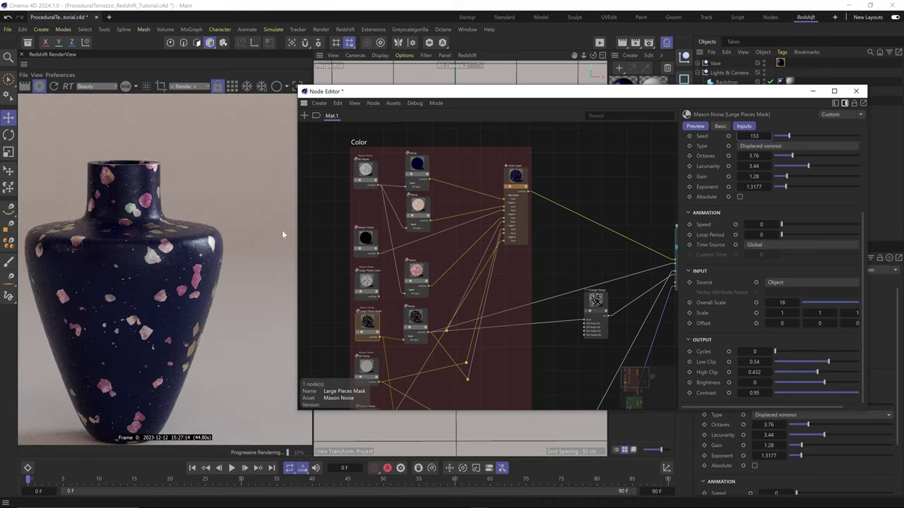
# Recolor both base Ramp knots near-white, the first about hue 230°, saturation 8 % and brightness 92 %, and inspect the pieces up close.
pyautogui.click(419, 164)
pyautogui.doubleClick(696, 331)
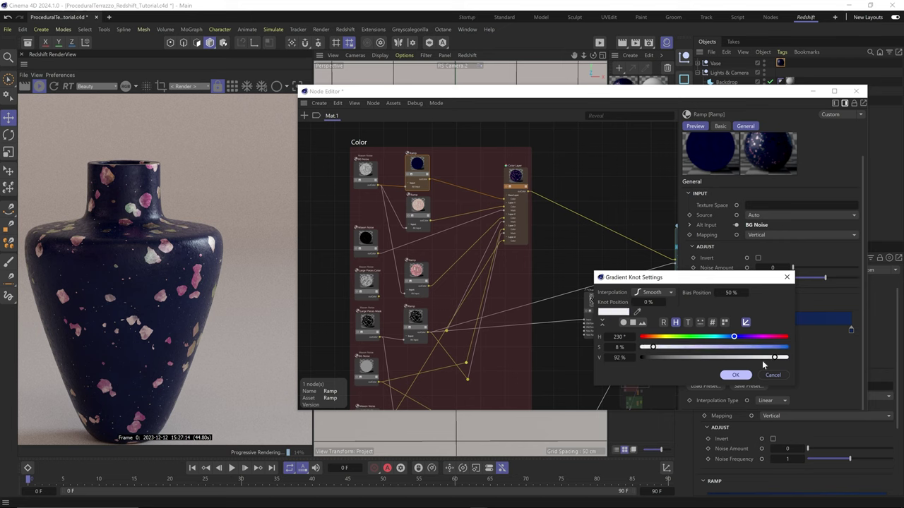
pyautogui.click(737, 378)
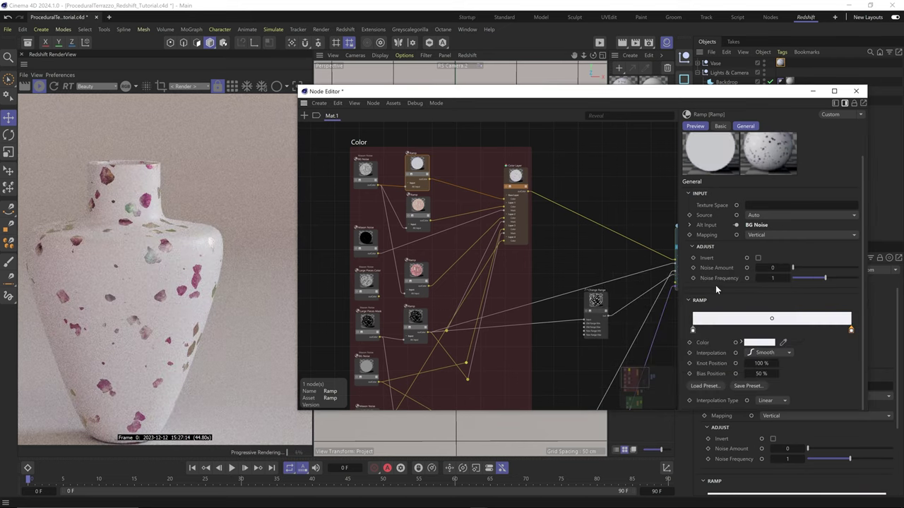
pyautogui.scroll(5, 189, 253)
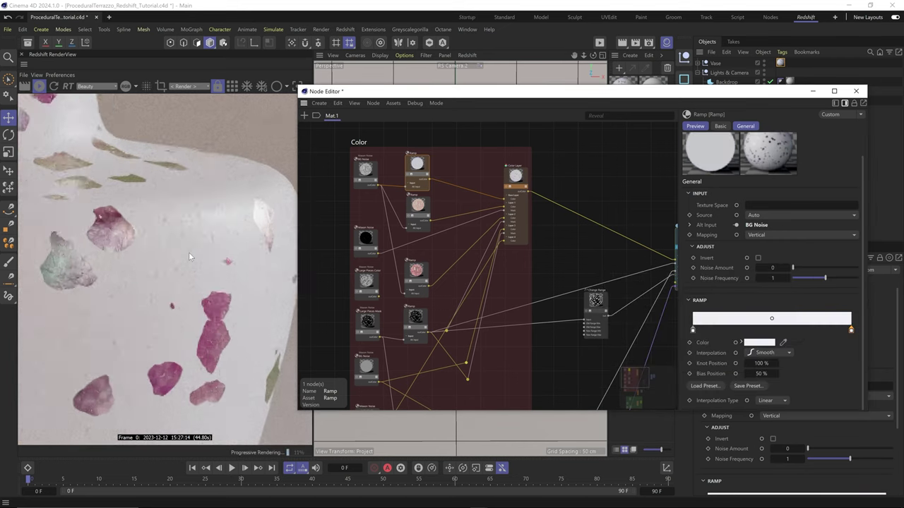
pyautogui.scroll(-5, 189, 253)
# Solo the Bump group's Color Layer in the render and set its Layer 1 mask to 0.661.
pyautogui.moveTo(479, 314); pyautogui.dragTo(473, 160, button='middle')
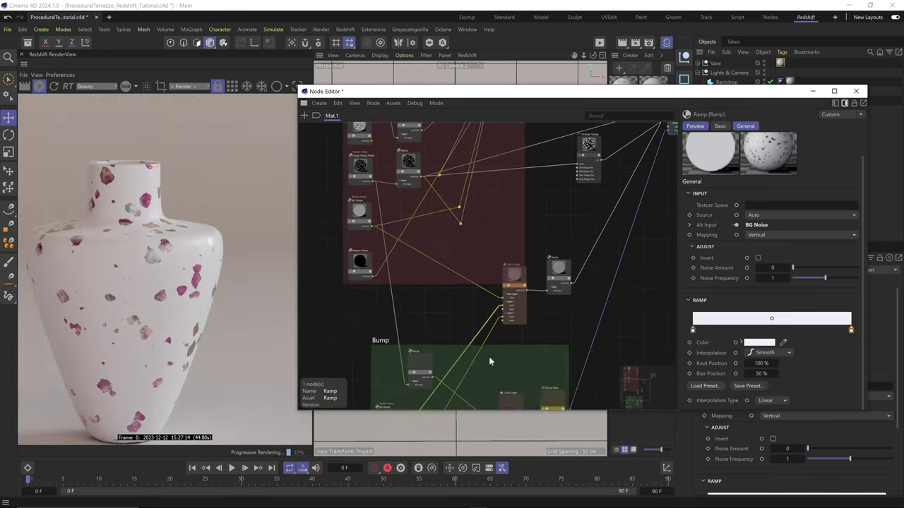
pyautogui.moveTo(489, 360); pyautogui.dragTo(491, 210, button='middle')
pyautogui.click(502, 264)
pyautogui.scroll(3, 156, 276)
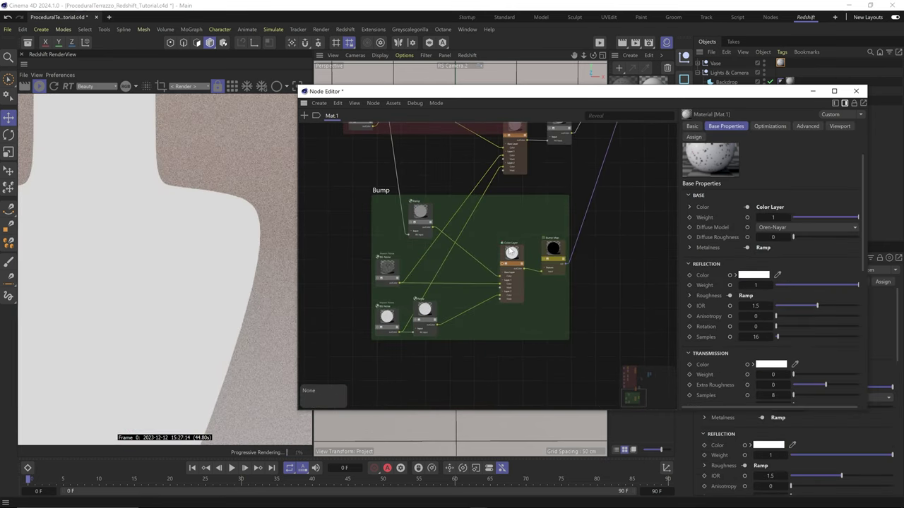
pyautogui.click(511, 252)
pyautogui.moveTo(798, 197); pyautogui.dragTo(834, 195)
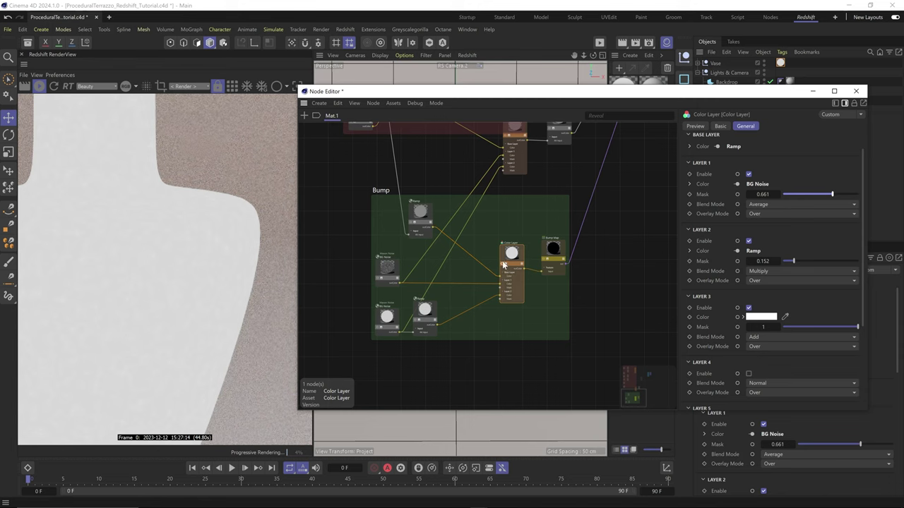
# Solo the Bump group's BG Noise and raise its Low Clip to 0.605.
pyautogui.click(377, 278)
pyautogui.click(387, 269)
pyautogui.scroll(-5, 777, 318)
pyautogui.moveTo(776, 363); pyautogui.dragTo(835, 364)
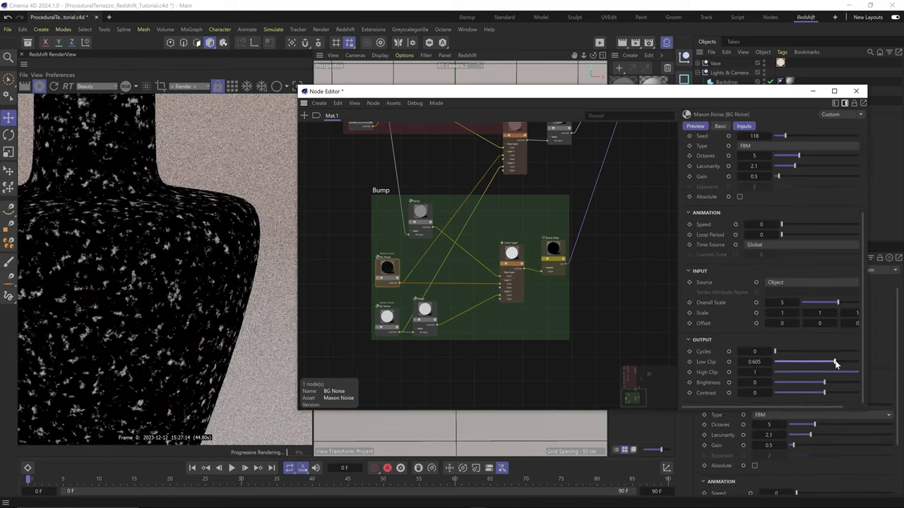
# Set the Bump Color Layer's Layer 1 blend mode to Difference while soloed, and return the render to the full material.
pyautogui.click(502, 264)
pyautogui.click(512, 254)
pyautogui.scroll(3, 736, 192)
pyautogui.click(768, 230)
pyautogui.click(785, 307)
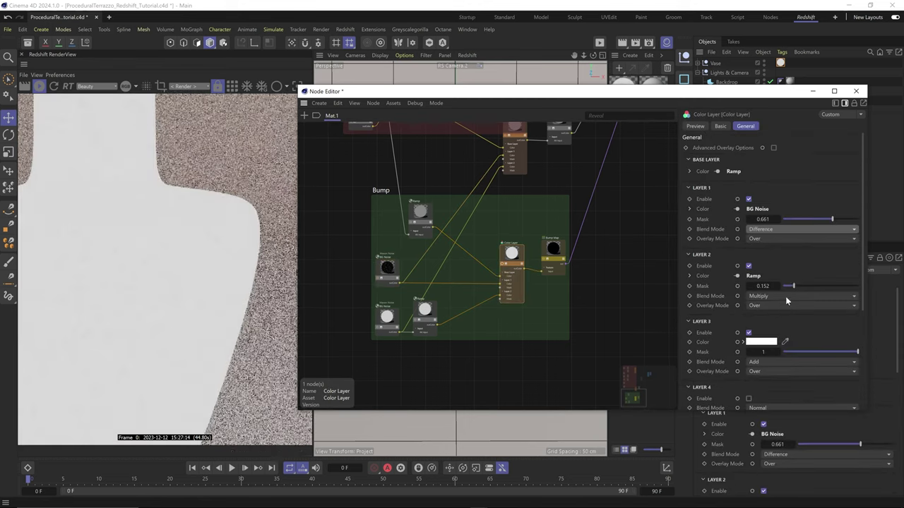
pyautogui.click(502, 268)
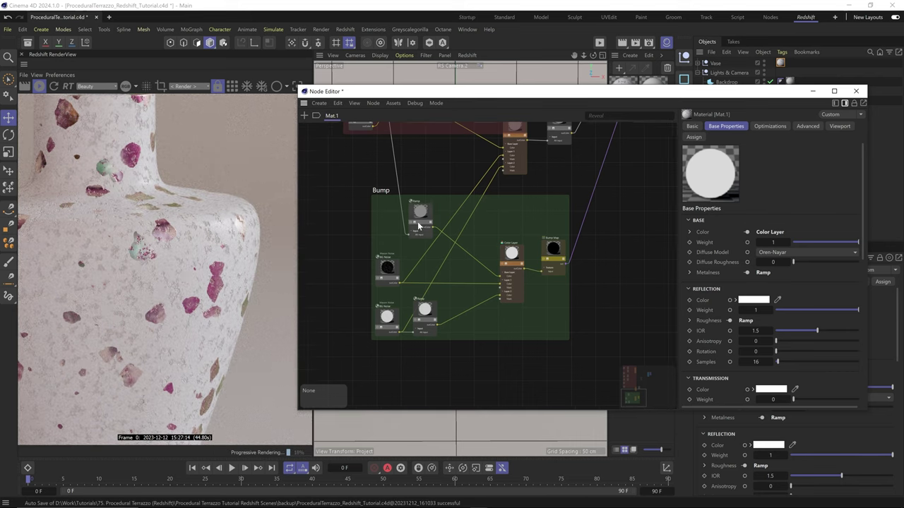
# Move the Bump group's lowest BG Noise and Ramp further down and place a copy of the top Ramp in the gap.
pyautogui.moveTo(417, 222); pyautogui.dragTo(421, 293, button='middle')
pyautogui.click(424, 288)
pyautogui.moveTo(432, 395); pyautogui.dragTo(435, 314, button='middle')
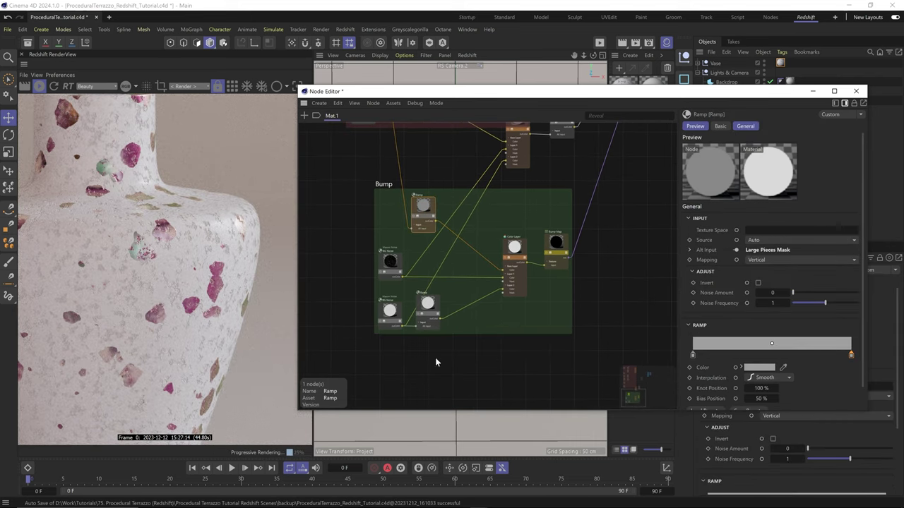
pyautogui.click(427, 306)
pyautogui.keyDown('shift'); pyautogui.click(389, 311); pyautogui.keyUp('shift')
pyautogui.moveTo(426, 308); pyautogui.dragTo(426, 333)
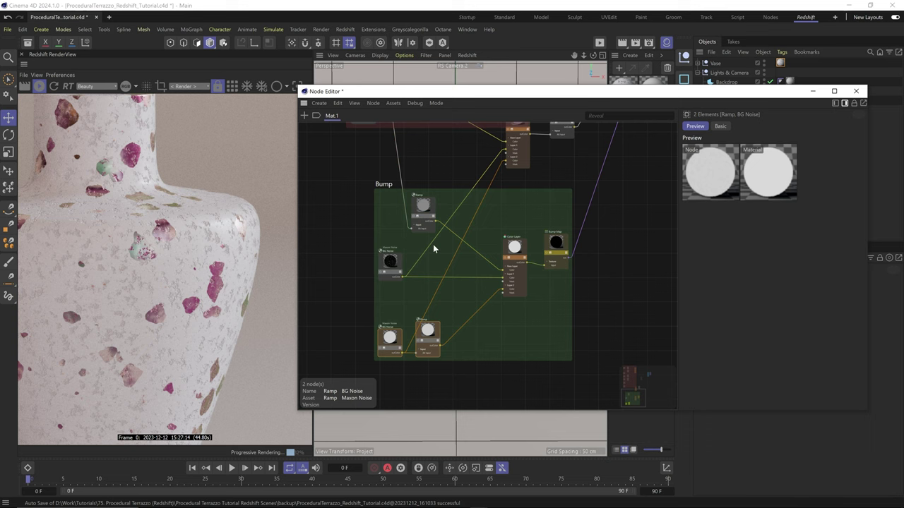
pyautogui.click(425, 206)
pyautogui.keyDown('ctrl'); pyautogui.moveTo(425, 207); pyautogui.dragTo(423, 290); pyautogui.keyUp('ctrl')
pyautogui.click(426, 329)
pyautogui.keyDown('shift'); pyautogui.click(390, 342); pyautogui.keyUp('shift')
pyautogui.moveTo(426, 335); pyautogui.dragTo(428, 356)
pyautogui.moveTo(422, 293); pyautogui.dragTo(425, 302)
# Feed the Large Pieces Mask into the copied Ramp's Alt Input and connect the Ramp to the Bump Color Layer's Layer 1 mask.
pyautogui.moveTo(419, 148); pyautogui.dragTo(415, 203, button='middle')
pyautogui.scroll(-2, 425, 312)
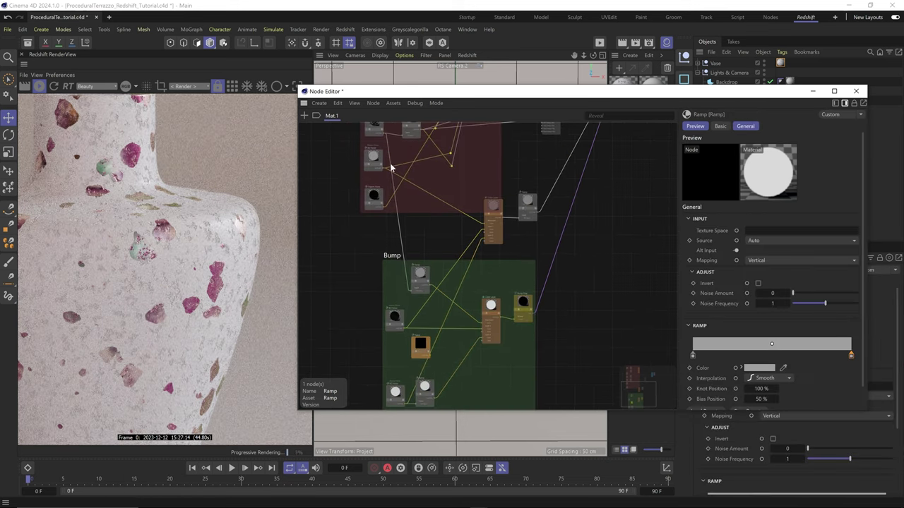
pyautogui.rightClick(420, 344)
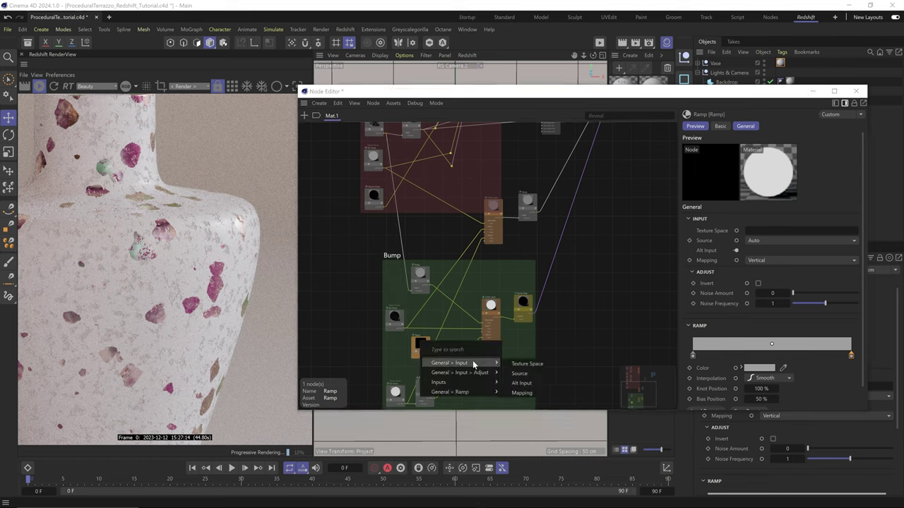
pyautogui.click(522, 384)
pyautogui.scroll(3, 439, 362)
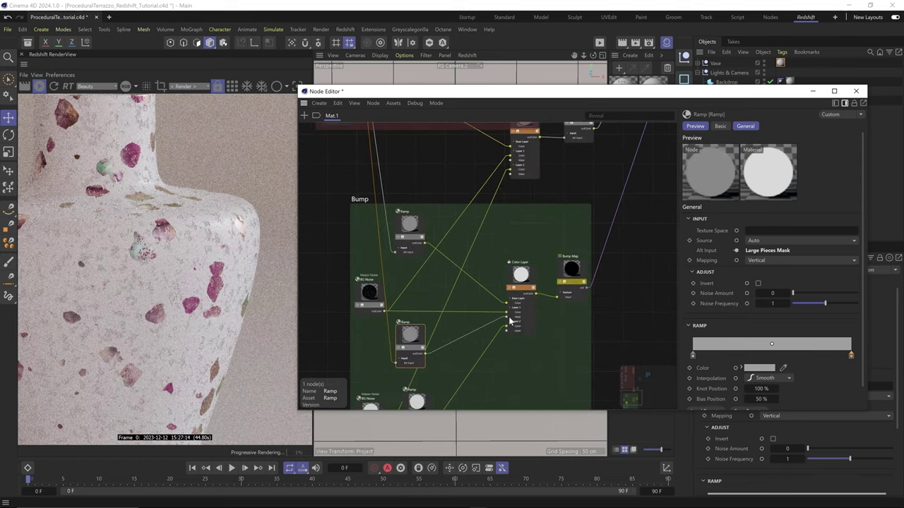
# Recolor the copied Ramp's first knot white and its last knot near-black at brightness 3 %.
pyautogui.doubleClick(692, 356)
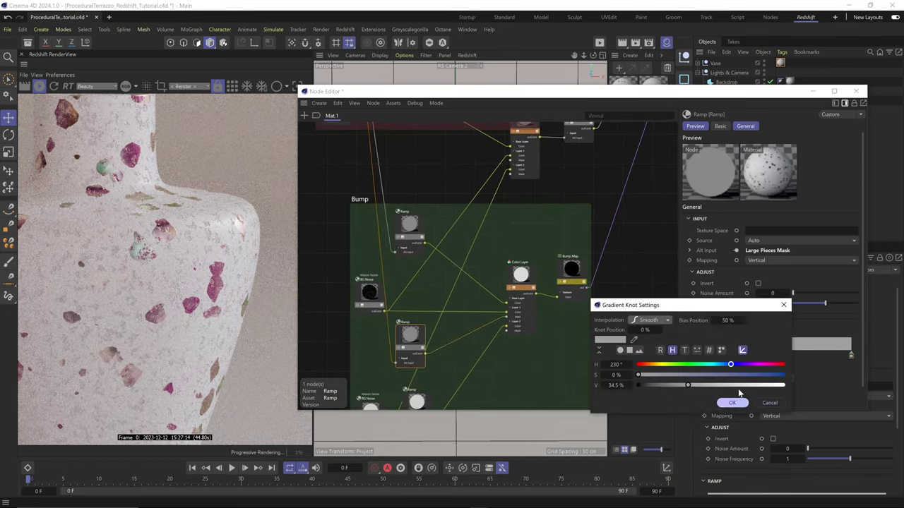
pyautogui.click(732, 403)
pyautogui.doubleClick(850, 355)
pyautogui.click(737, 401)
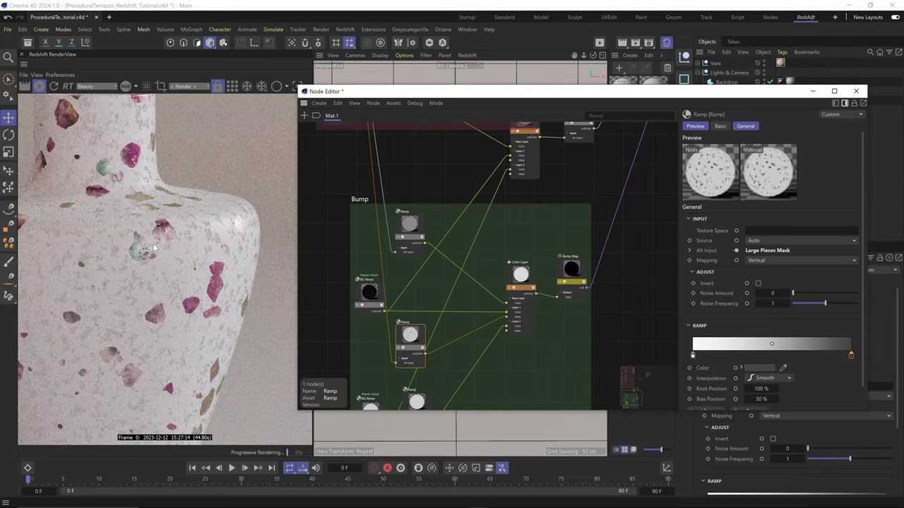
pyautogui.scroll(1, 155, 259)
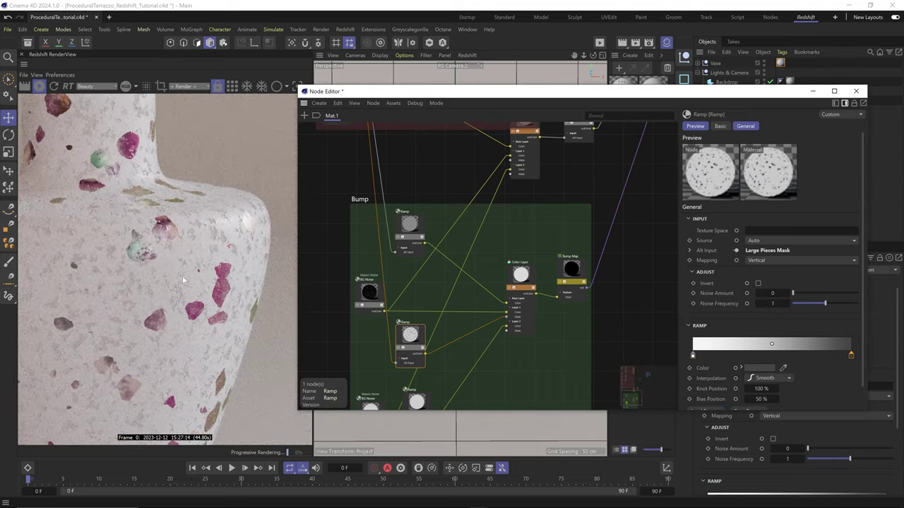
pyautogui.doubleClick(851, 356)
pyautogui.click(646, 384)
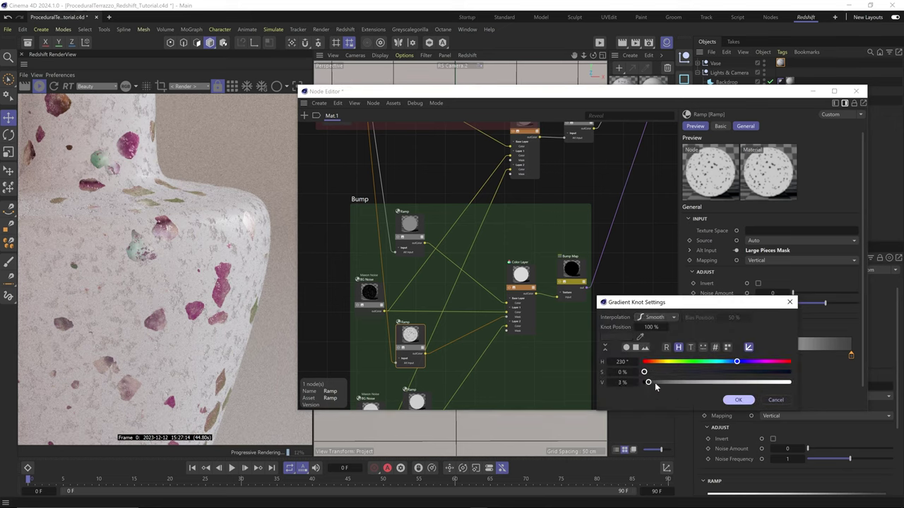
pyautogui.click(738, 400)
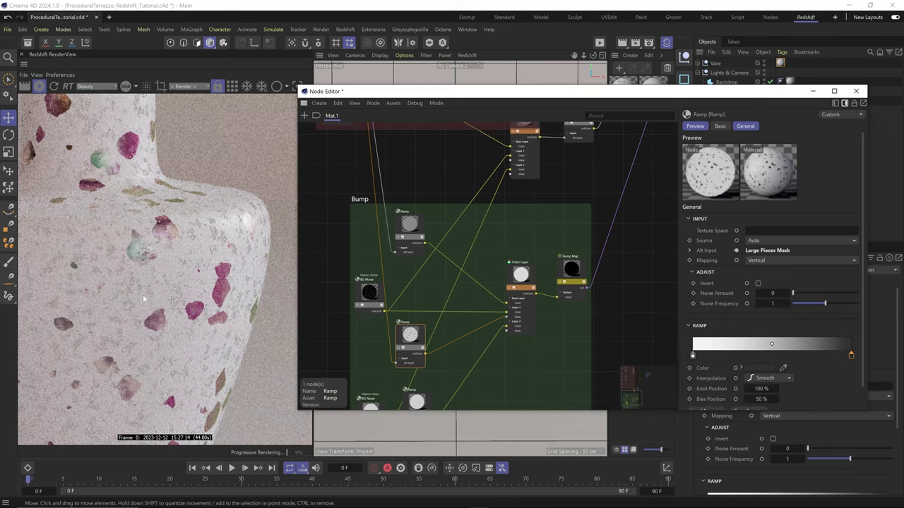
# Inspect the vase's bump up close and darken the mask Ramp's first knot to light grey.
pyautogui.scroll(-7, 182, 271)
pyautogui.scroll(8, 187, 282)
pyautogui.moveTo(428, 339); pyautogui.dragTo(433, 292, button='middle')
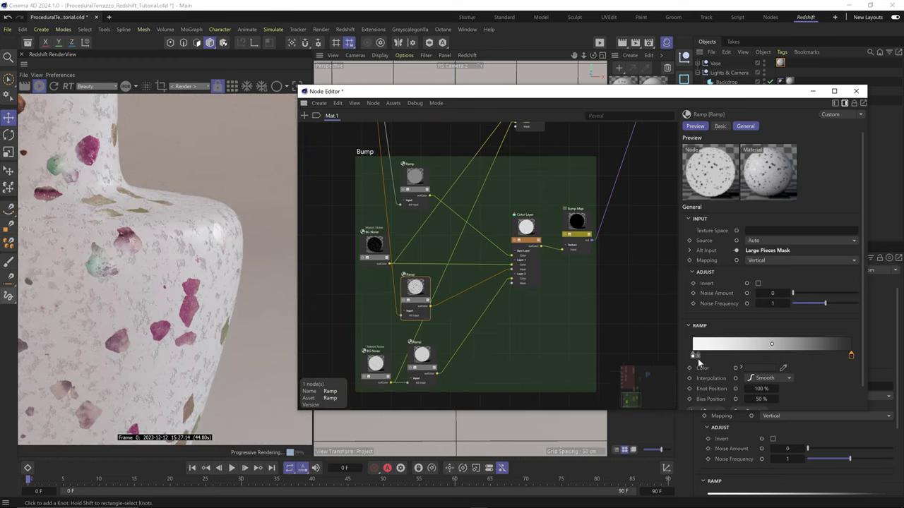
pyautogui.doubleClick(692, 357)
pyautogui.click(731, 400)
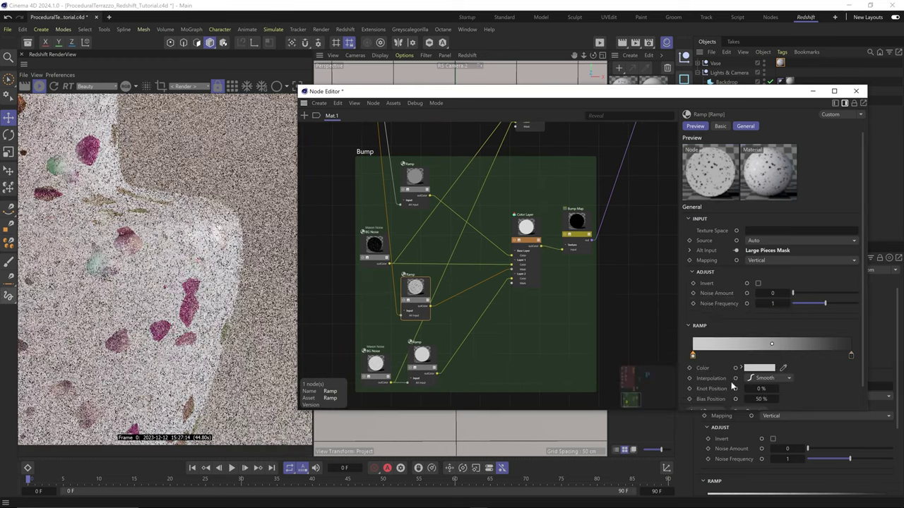
# Disable Layer 3 of the Bump Color Layer and switch Layer 2 off and on to compare its effect.
pyautogui.click(531, 226)
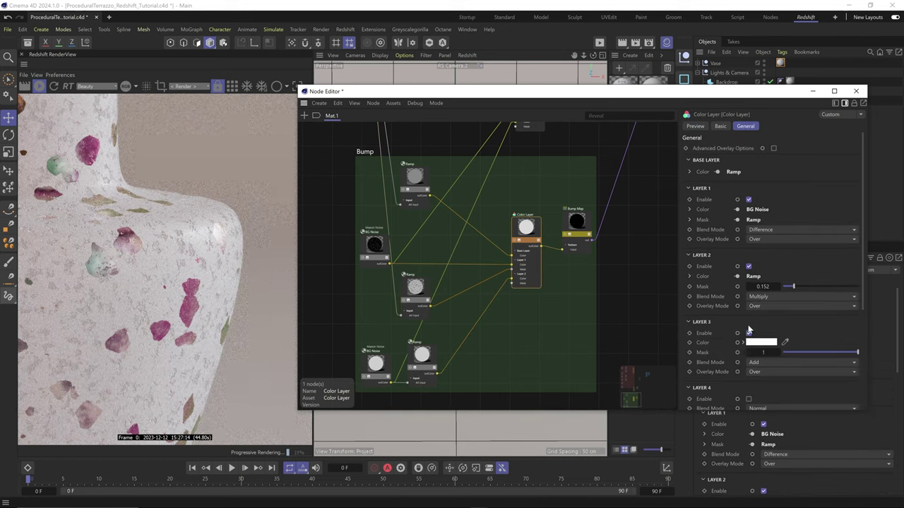
pyautogui.click(748, 332)
pyautogui.click(748, 267)
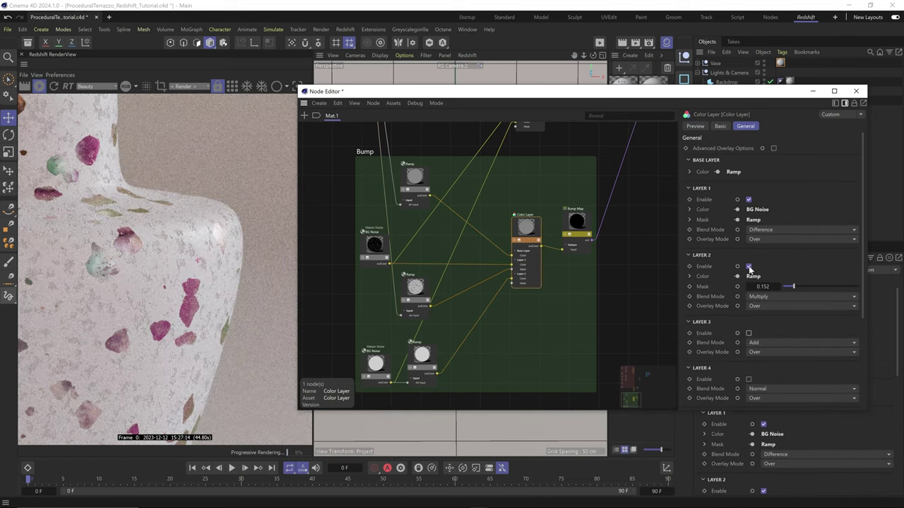
pyautogui.click(748, 266)
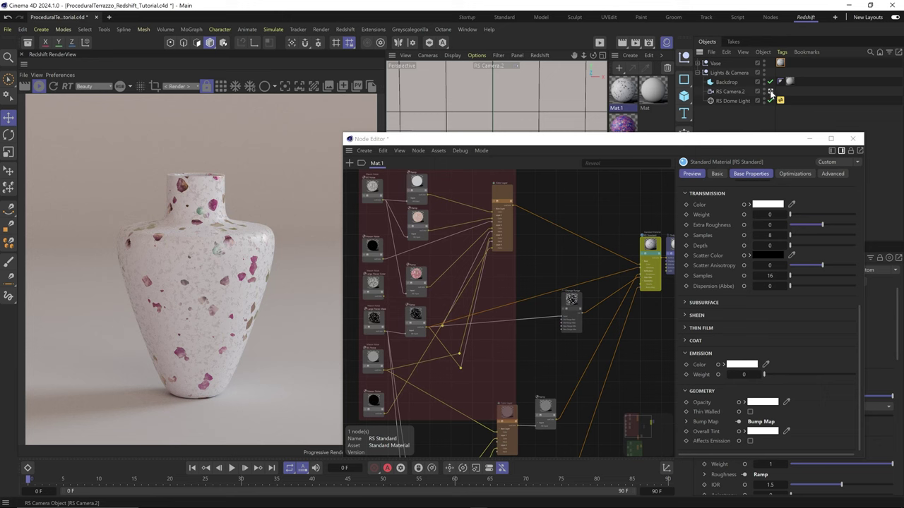
# Leave the RS Camera.2 view for a close-up of the vase and lower the Bump group's upper BG Noise Low Clip to 0.377.
pyautogui.click(770, 91)
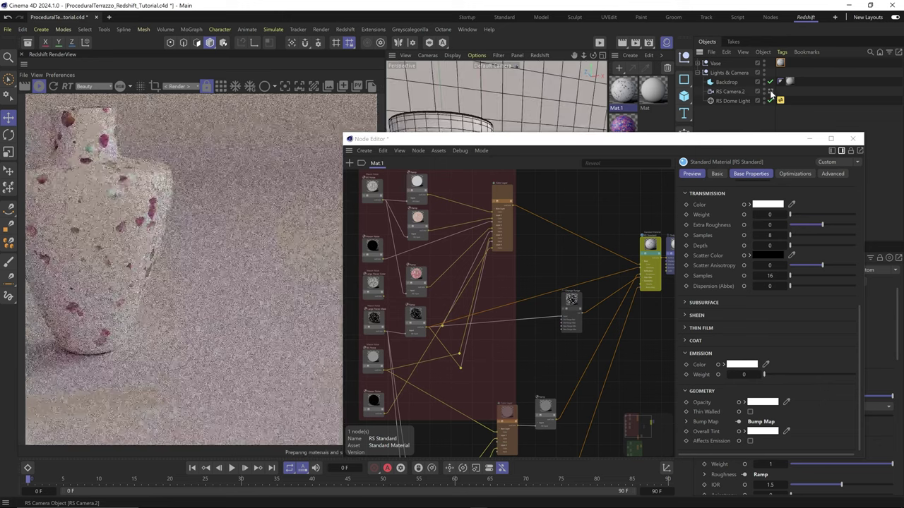
pyautogui.moveTo(518, 353); pyautogui.dragTo(555, 170, button='middle')
pyautogui.scroll(3, 489, 403)
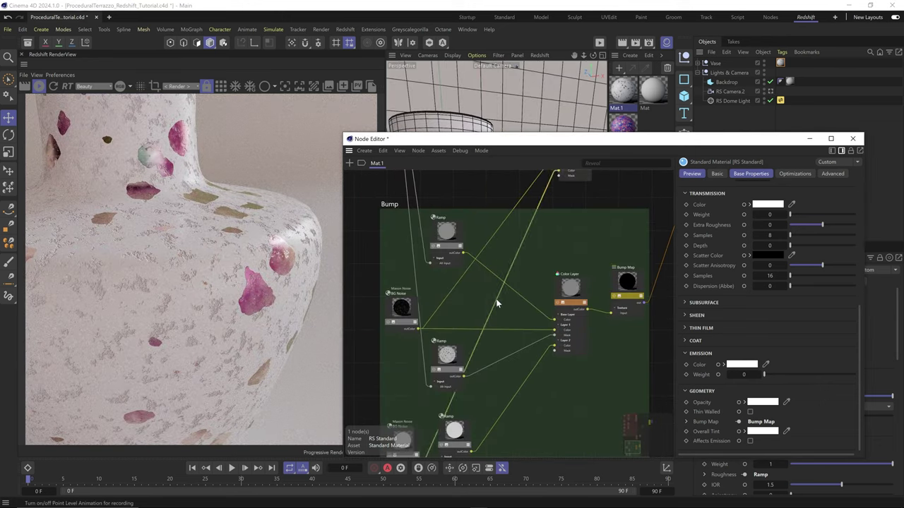
pyautogui.click(416, 321)
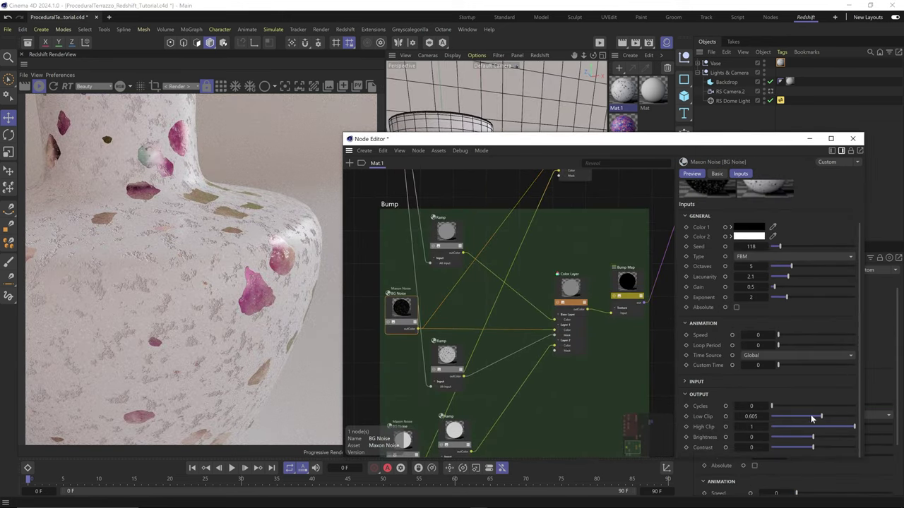
pyautogui.moveTo(811, 419); pyautogui.dragTo(802, 418)
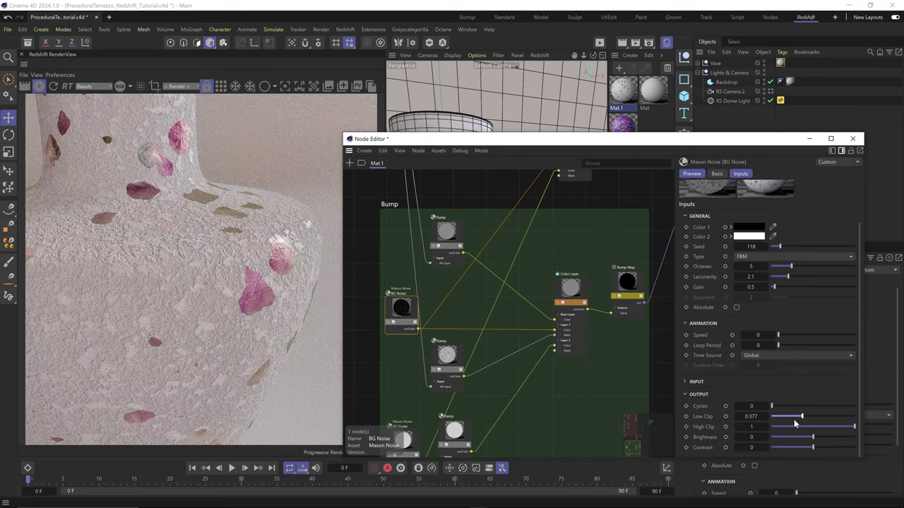
# Set the Bump Map's Height Scale to 0.25.
pyautogui.click(619, 309)
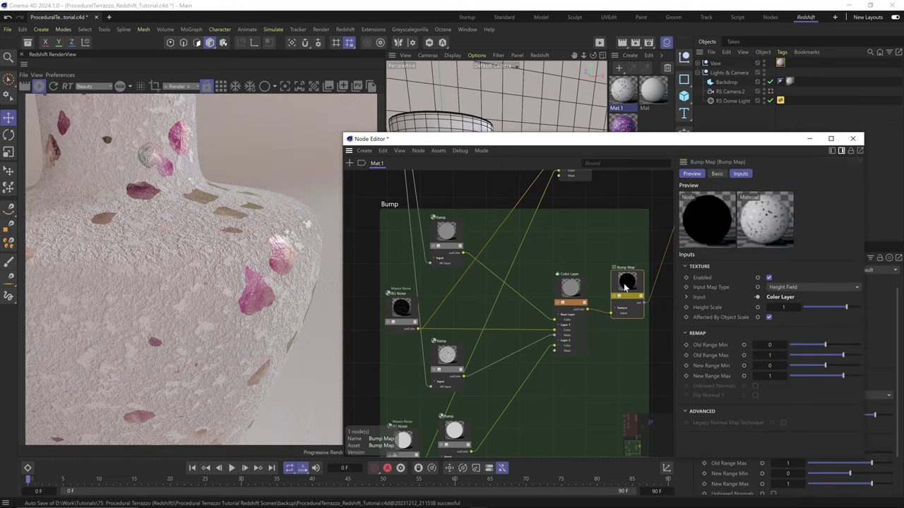
pyautogui.doubleClick(782, 308)
pyautogui.write('.25')
pyautogui.press('Return')
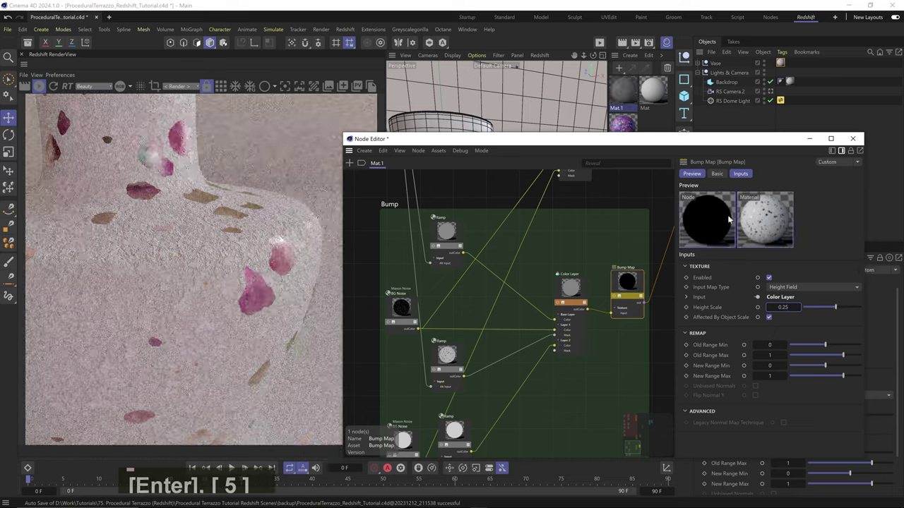
# Raise the upper BG Noise's Octaves to 10.72 and inspect the bump at different zoom levels.
pyautogui.scroll(4, 244, 262)
pyautogui.click(400, 306)
pyautogui.moveTo(784, 317); pyautogui.dragTo(815, 318)
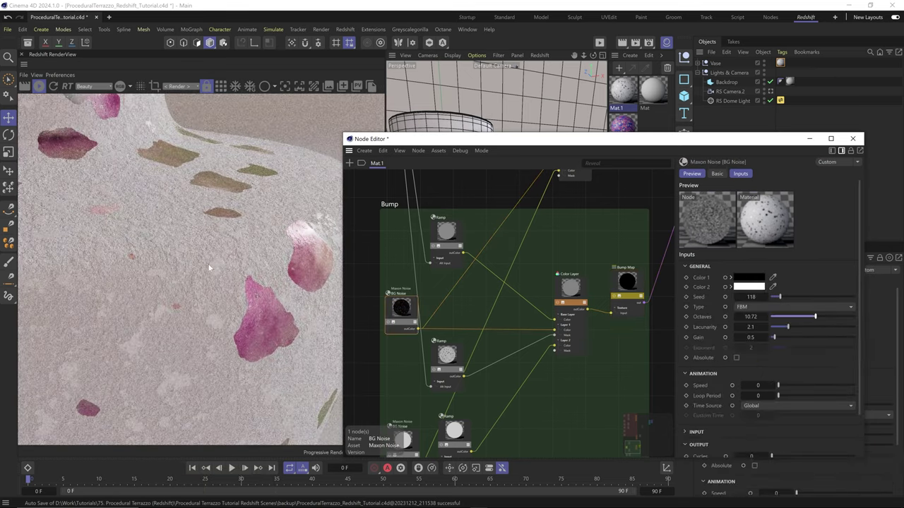
pyautogui.scroll(4, 215, 263)
pyautogui.scroll(-8, 215, 263)
pyautogui.scroll(5, 215, 263)
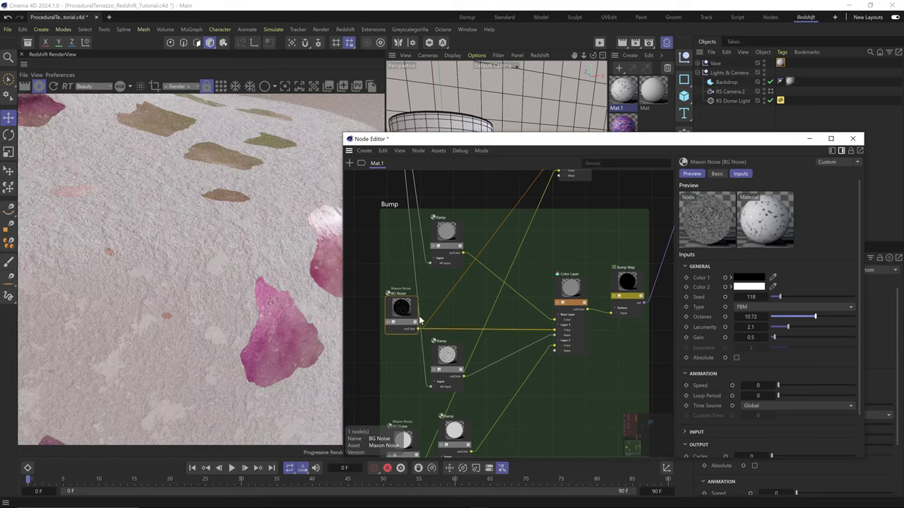
# Insert a Ramp between the upper BG Noise and the Bump Color Layer, and recolor its first knot light grey.
pyautogui.hotkey('shift', 'c')
pyautogui.write('ramp')
pyautogui.moveTo(497, 244); pyautogui.dragTo(447, 301)
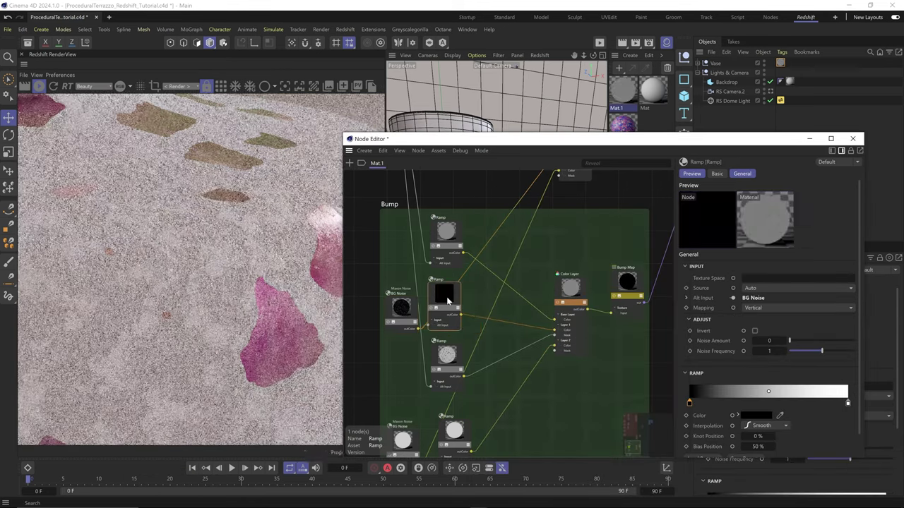
pyautogui.doubleClick(690, 404)
pyautogui.click(675, 430)
pyautogui.click(729, 449)
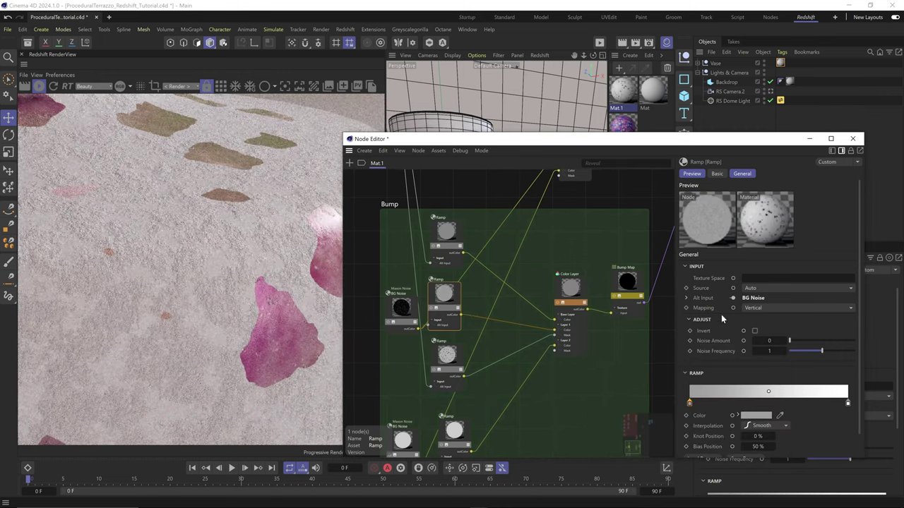
# Solo the lowest Bump Ramp and set its BG Noise to Overall Scale 2.08, Octaves 13.44 and Lacunarity 3.
pyautogui.moveTo(422, 452); pyautogui.dragTo(427, 401, button='middle')
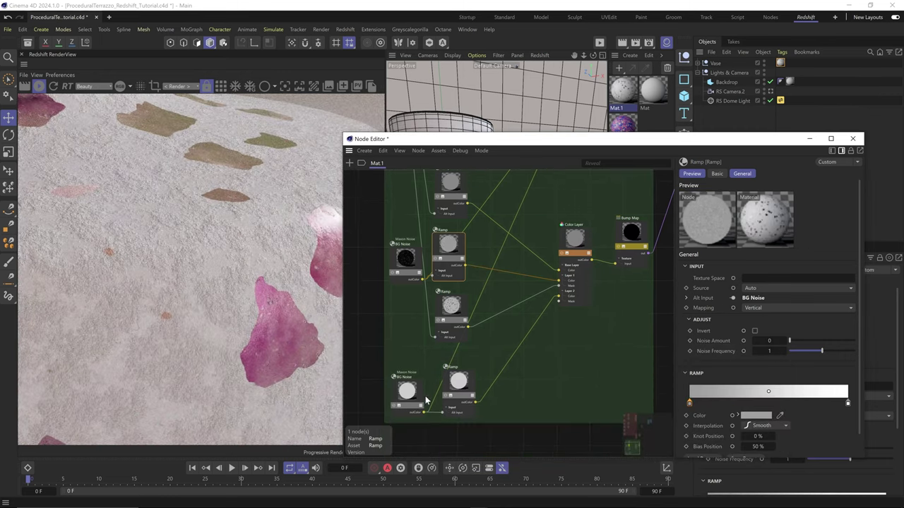
pyautogui.click(394, 407)
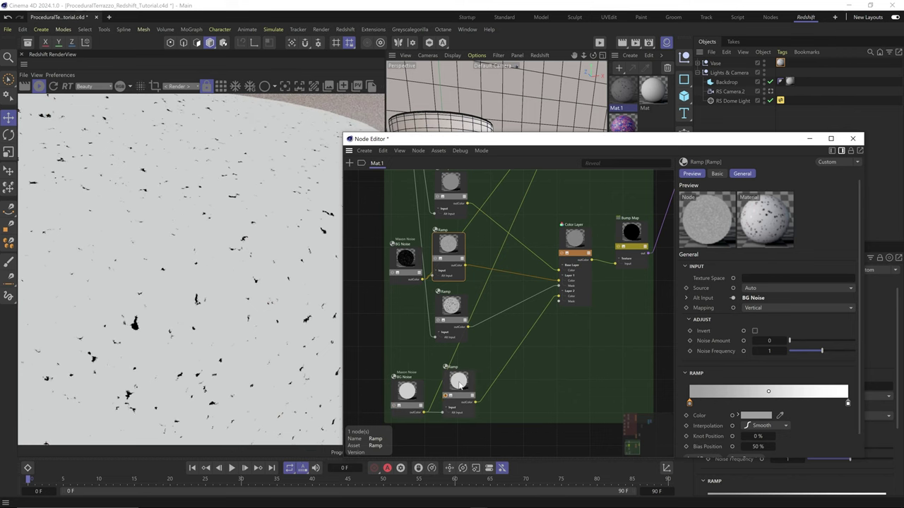
pyautogui.click(410, 397)
pyautogui.scroll(-2, 732, 388)
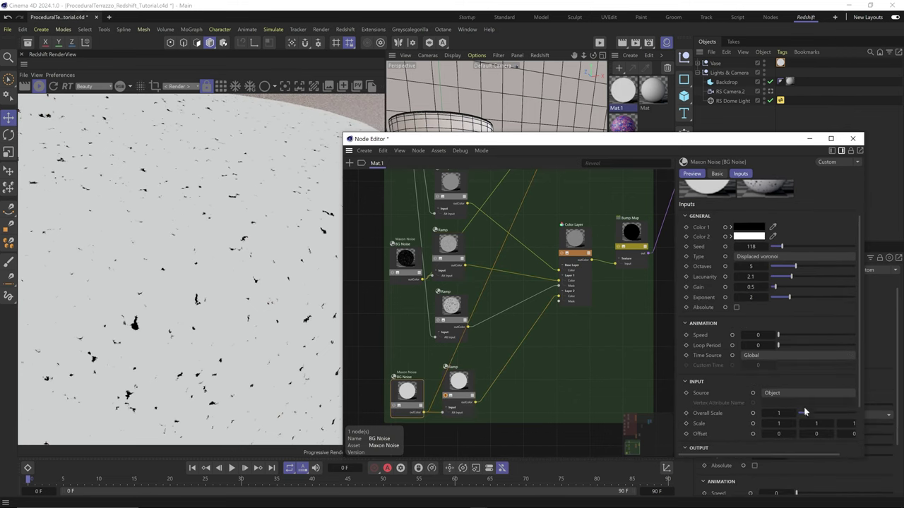
pyautogui.moveTo(805, 412); pyautogui.dragTo(814, 414)
pyautogui.moveTo(796, 267)
pyautogui.mouseDown()
pyautogui.moveTo(838, 268)
pyautogui.moveTo(783, 279)
pyautogui.moveTo(795, 282)
pyautogui.mouseUp()
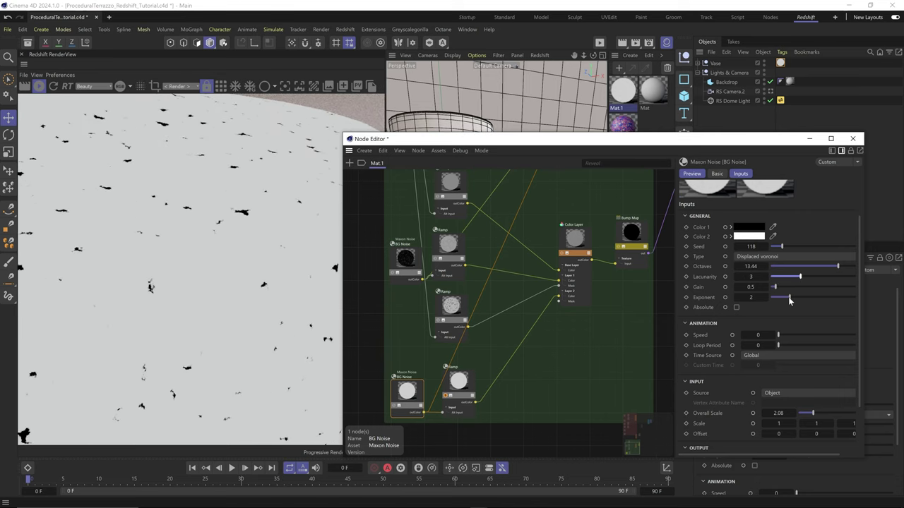
# Lower the lowest BG Noise's High Clip to 0.811 and return the render to the full material.
pyautogui.scroll(-3, 749, 408)
pyautogui.moveTo(845, 410)
pyautogui.mouseDown()
pyautogui.moveTo(880, 410)
pyautogui.moveTo(836, 420)
pyautogui.mouseUp()
pyautogui.hscroll(1, 845, 419)
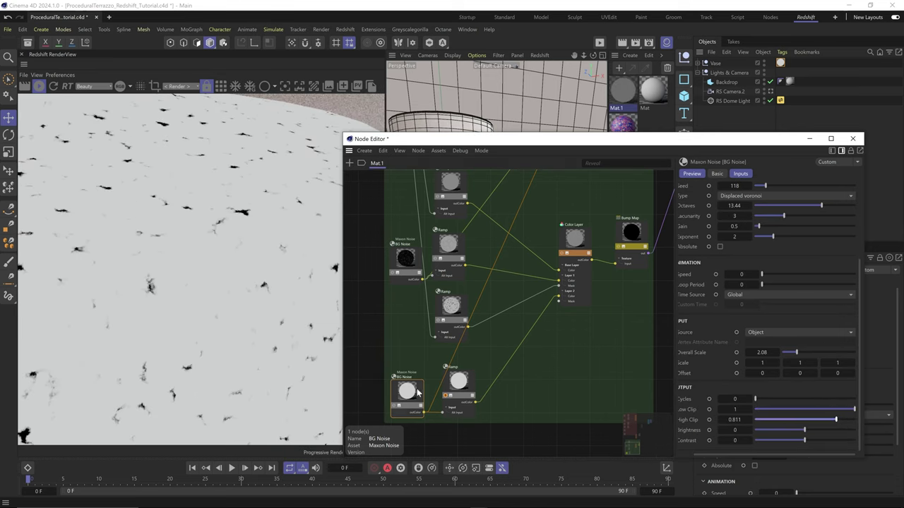
pyautogui.click(445, 396)
pyautogui.scroll(-3, 122, 221)
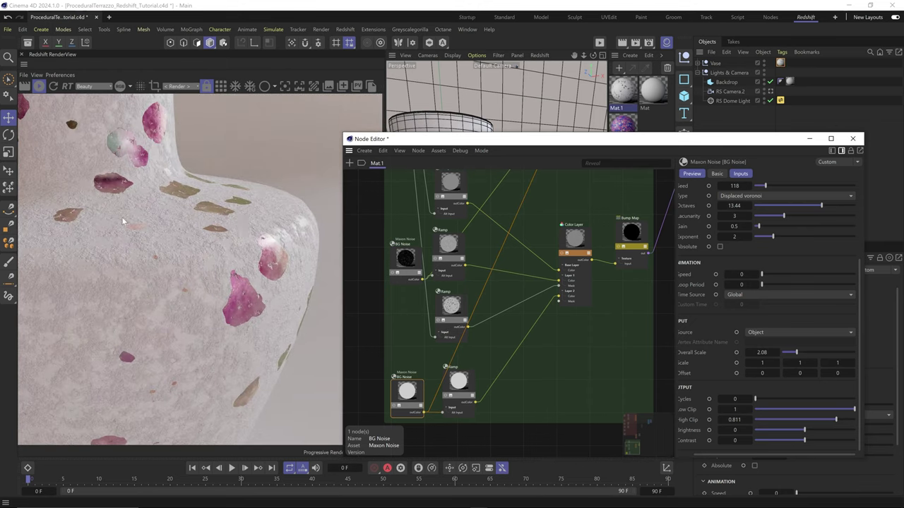
pyautogui.scroll(-5, 476, 258)
# Connect the uppermost noise in the Color group to the Layer 3 Color input of the Bump Color Layer.
pyautogui.moveTo(477, 257); pyautogui.dragTo(502, 372, button='middle')
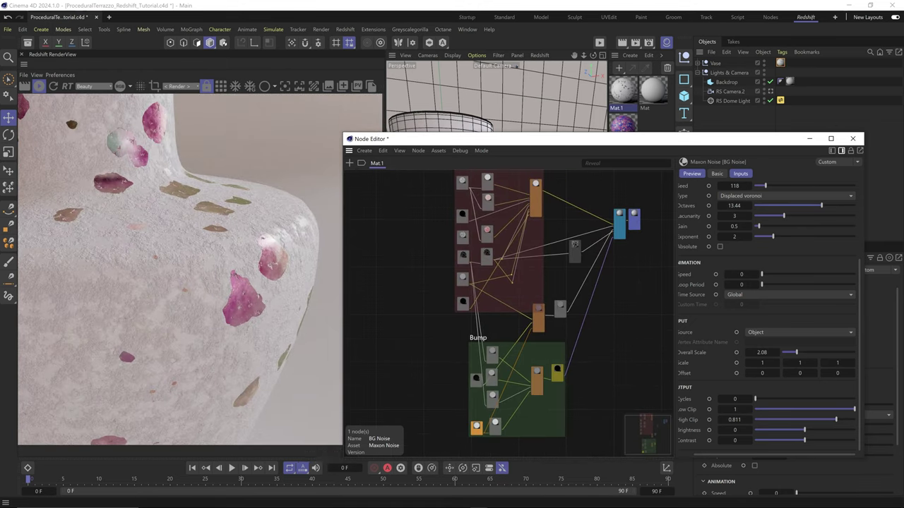
pyautogui.scroll(1, 470, 191)
pyautogui.click(469, 191)
pyautogui.click(554, 417)
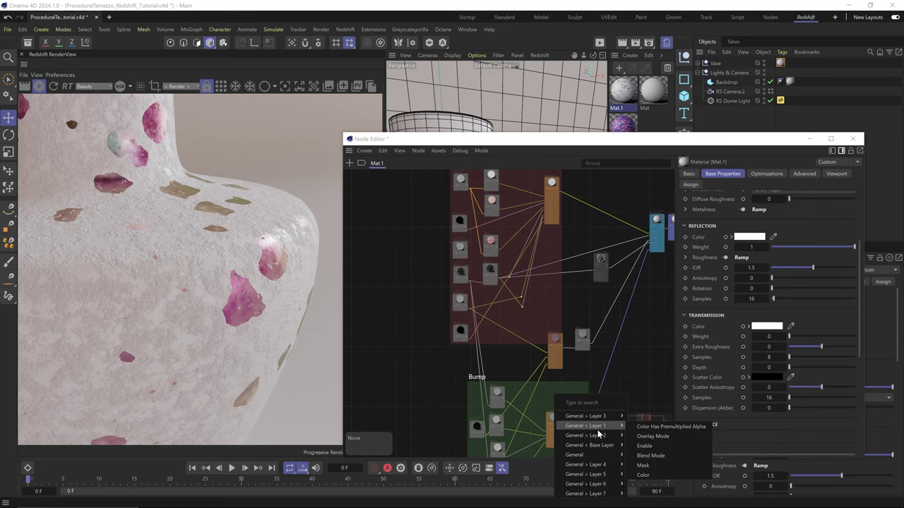
pyautogui.moveTo(603, 417)
pyautogui.click(647, 437)
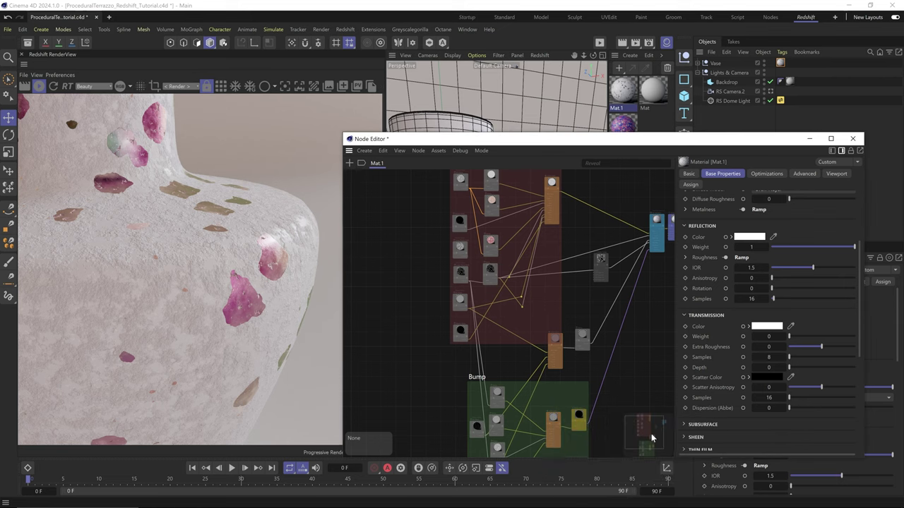
# Enable Layer 3 in the Bump Color Layer, with Blend Mode Average and Mask 0.755.
pyautogui.scroll(3, 563, 428)
pyautogui.moveTo(563, 428); pyautogui.dragTo(560, 384, button='middle')
pyautogui.click(543, 363)
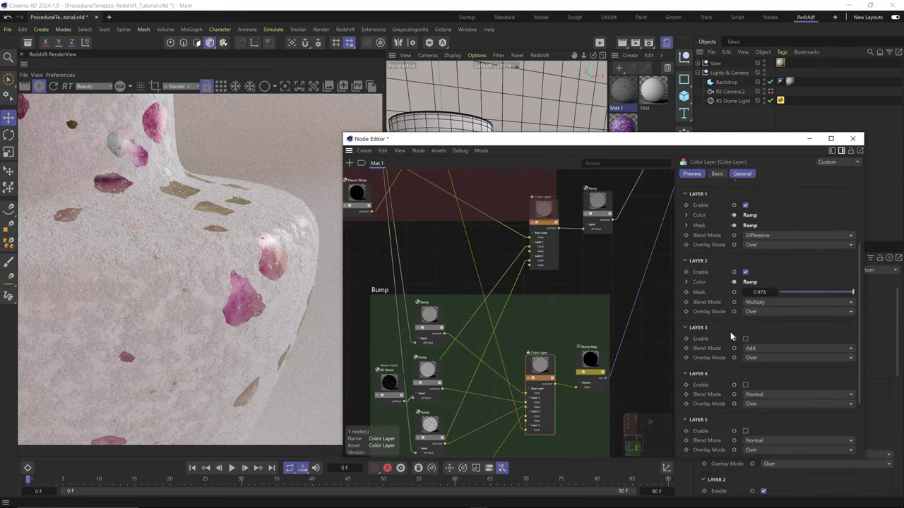
pyautogui.click(745, 339)
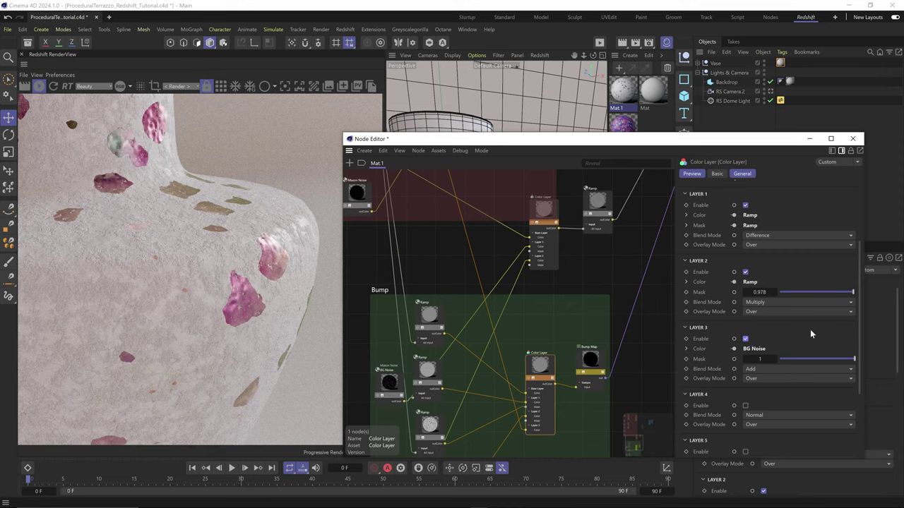
pyautogui.click(823, 369)
pyautogui.click(785, 211)
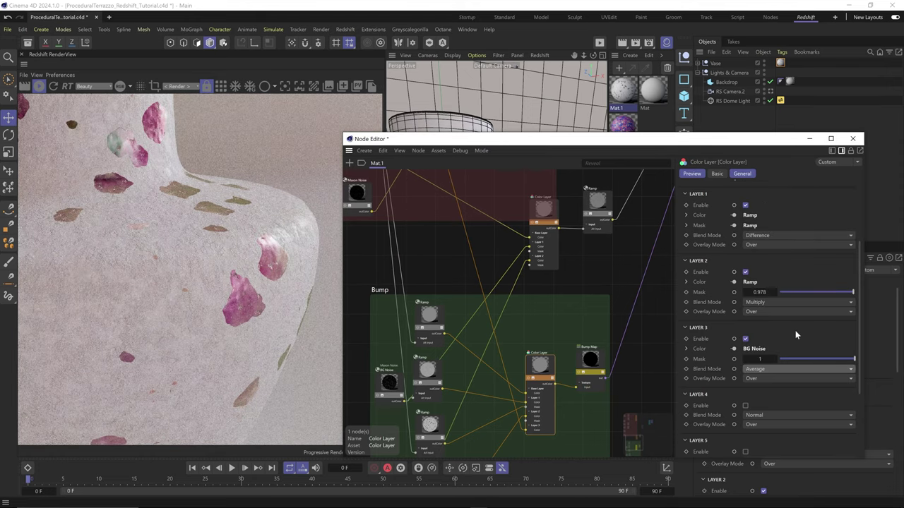
pyautogui.scroll(3, 225, 256)
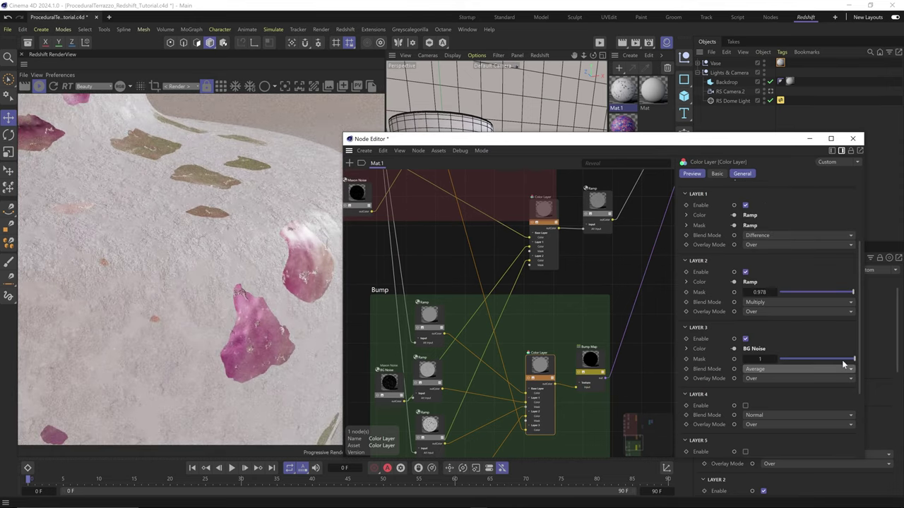
pyautogui.moveTo(842, 359); pyautogui.dragTo(837, 359)
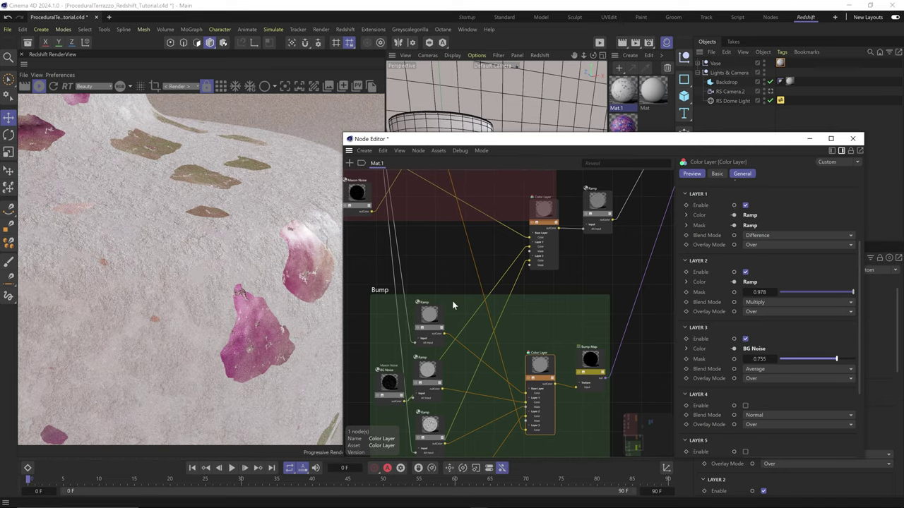
pyautogui.scroll(-3, 165, 246)
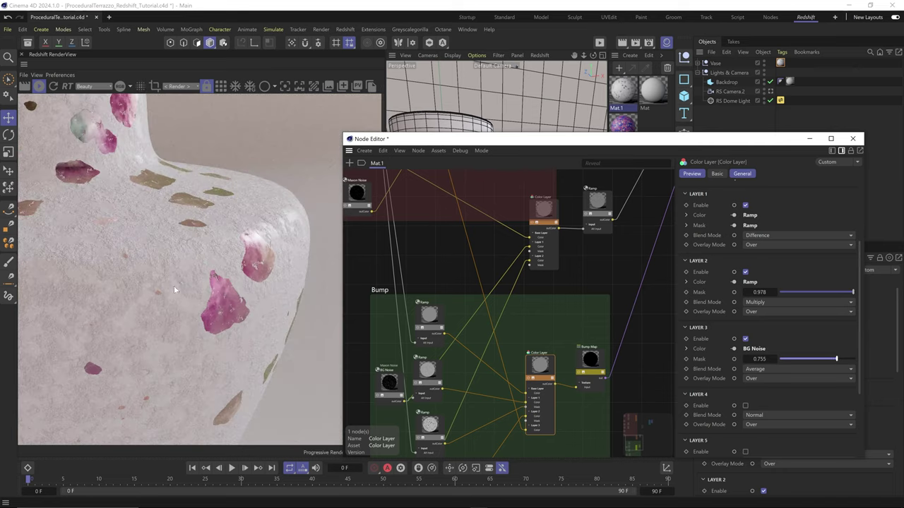
# Recolor the first knot of the middle Bump Ramp to a lighter grey with a V value of 60%.
pyautogui.click(427, 370)
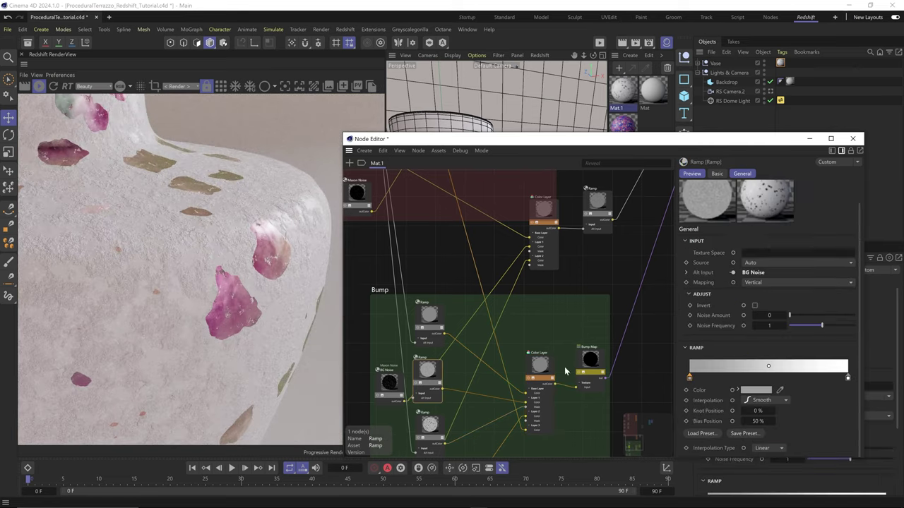
pyautogui.doubleClick(690, 379)
pyautogui.click(724, 403)
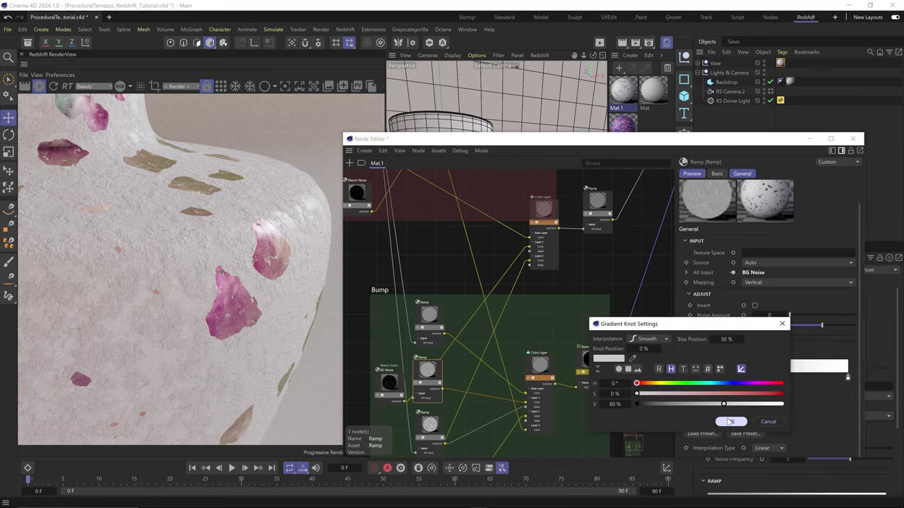
pyautogui.click(730, 422)
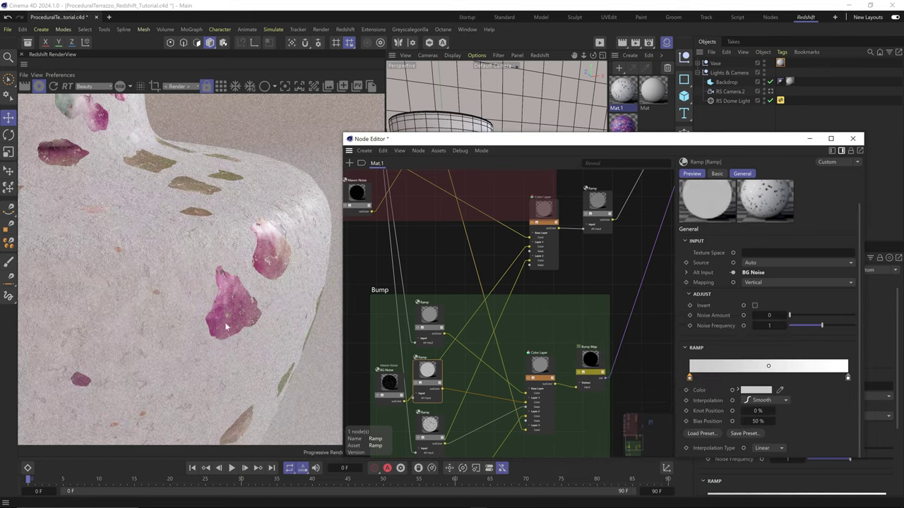
pyautogui.scroll(-2, 159, 279)
pyautogui.scroll(1, 158, 279)
# Solo the lowest BG Noise in the Bump group and set High Clip 0.83, Octaves 16.32, Lacunarity 1.1 and Gain 0.12.
pyautogui.moveTo(423, 417); pyautogui.dragTo(448, 305, button='middle')
pyautogui.click(405, 411)
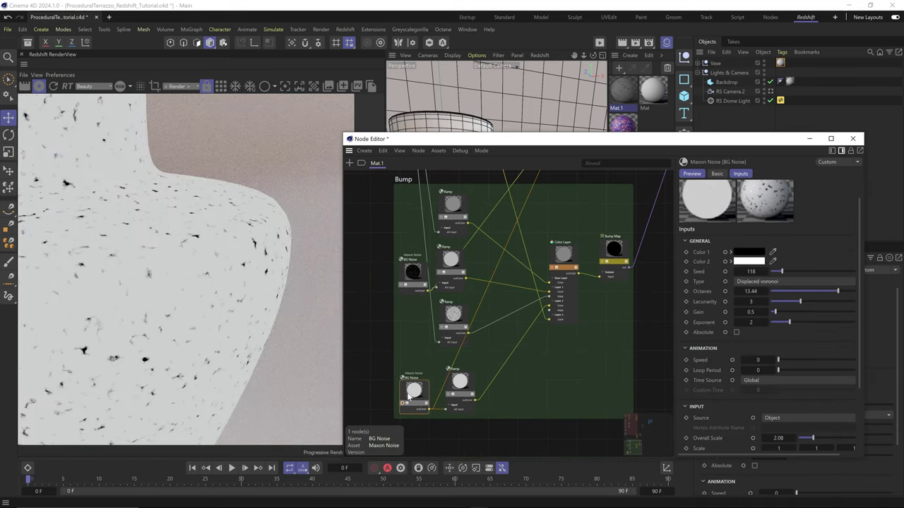
pyautogui.scroll(-3, 703, 390)
pyautogui.moveTo(757, 419); pyautogui.dragTo(744, 420)
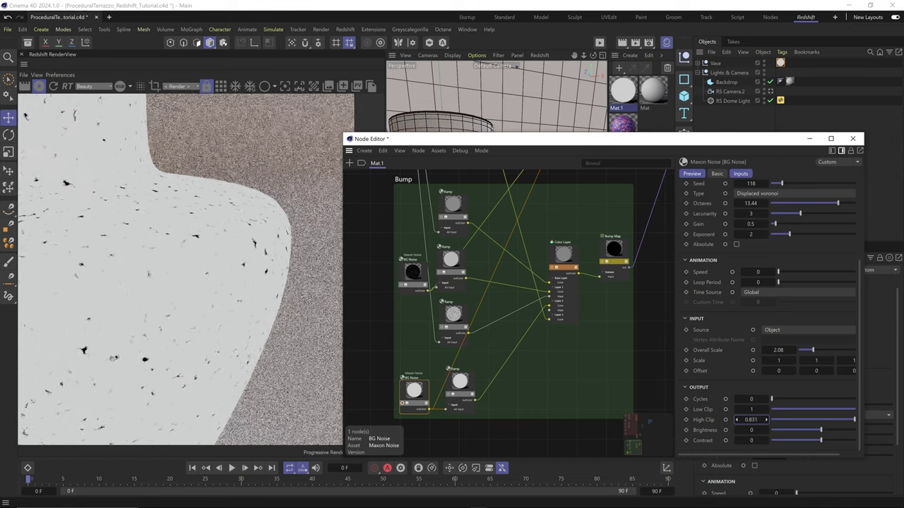
pyautogui.moveTo(751, 224); pyautogui.dragTo(830, 224)
pyautogui.click(772, 224)
pyautogui.moveTo(740, 200); pyautogui.dragTo(777, 202)
# Solo the Ramp after the Color Layer above the Bump group, shift its knots toward the dark end with the grey one at 27.6786%, and end the solo.
pyautogui.moveTo(540, 320); pyautogui.dragTo(469, 471, button='middle')
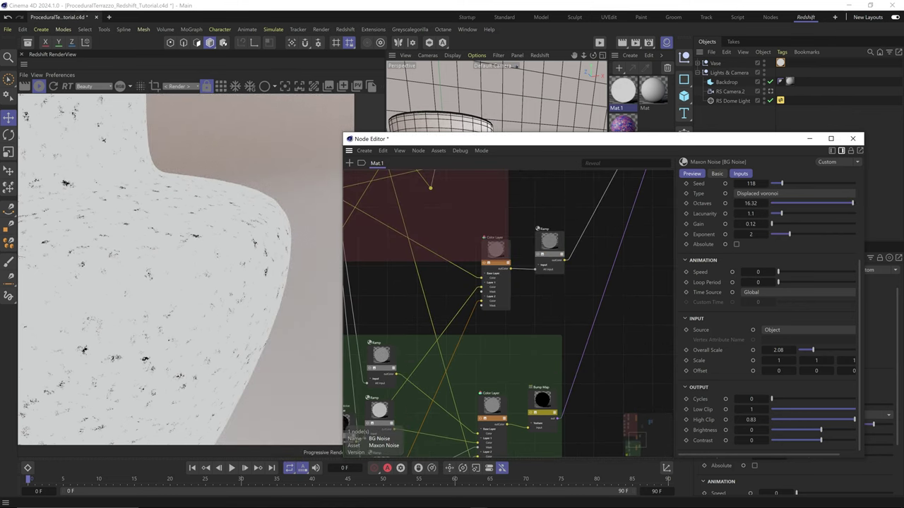
pyautogui.click(538, 255)
pyautogui.click(549, 242)
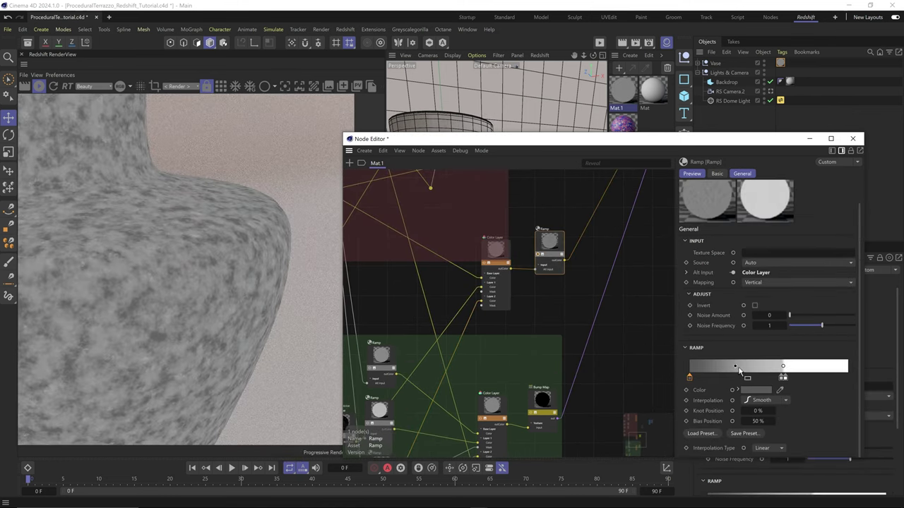
pyautogui.click(751, 378)
pyautogui.doubleClick(751, 379)
pyautogui.click(776, 422)
pyautogui.moveTo(785, 379); pyautogui.dragTo(749, 379)
pyautogui.click(733, 379)
pyautogui.click(538, 254)
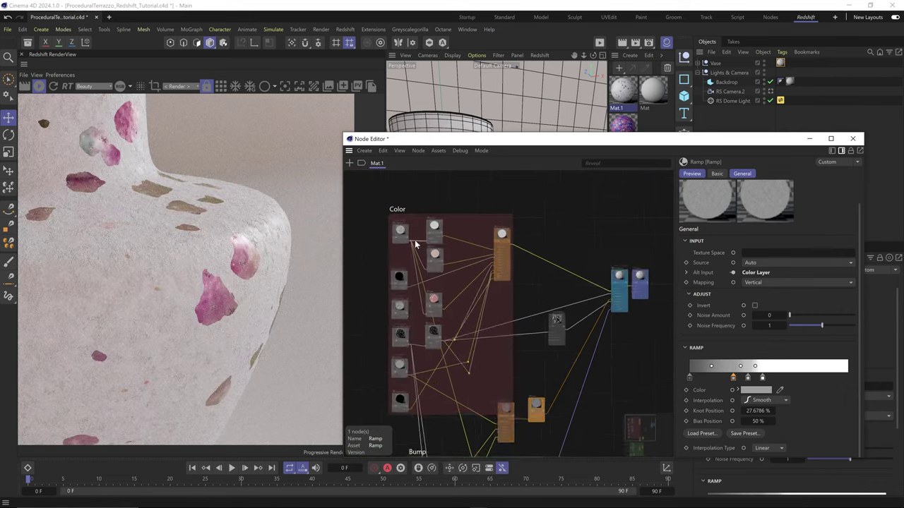
# Connect the Color group's top BG Noise to the Standard Material's Coat Weight and insert a Ramp on that connection.
pyautogui.scroll(1, 371, 240)
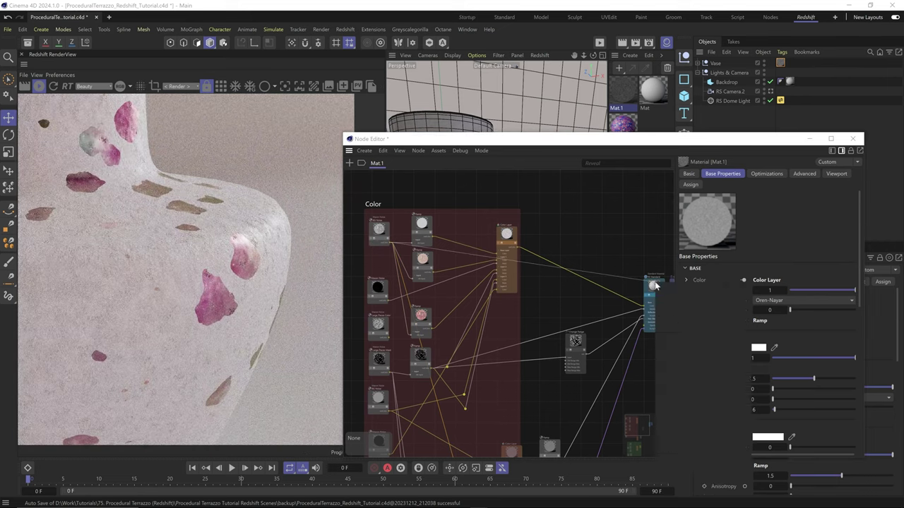
pyautogui.moveTo(727, 364)
pyautogui.click(779, 375)
pyautogui.moveTo(574, 284); pyautogui.dragTo(565, 276, button='middle')
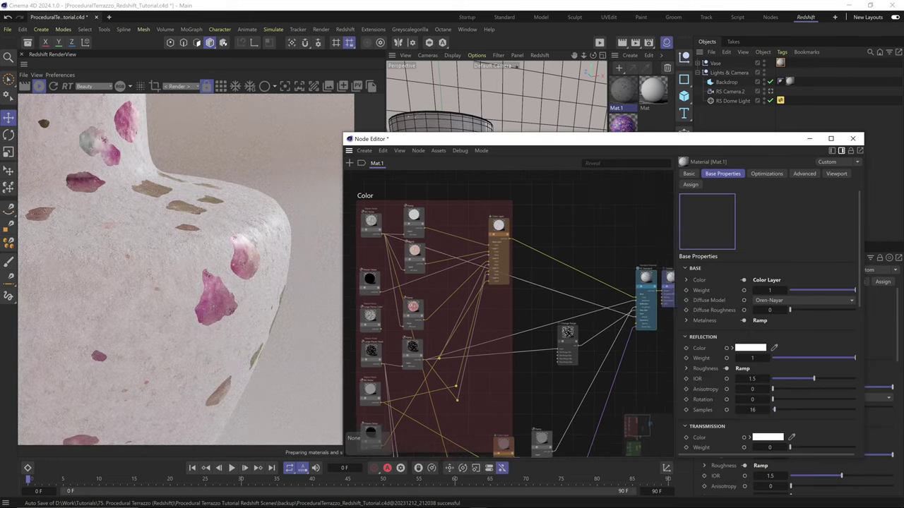
pyautogui.write('cramp')
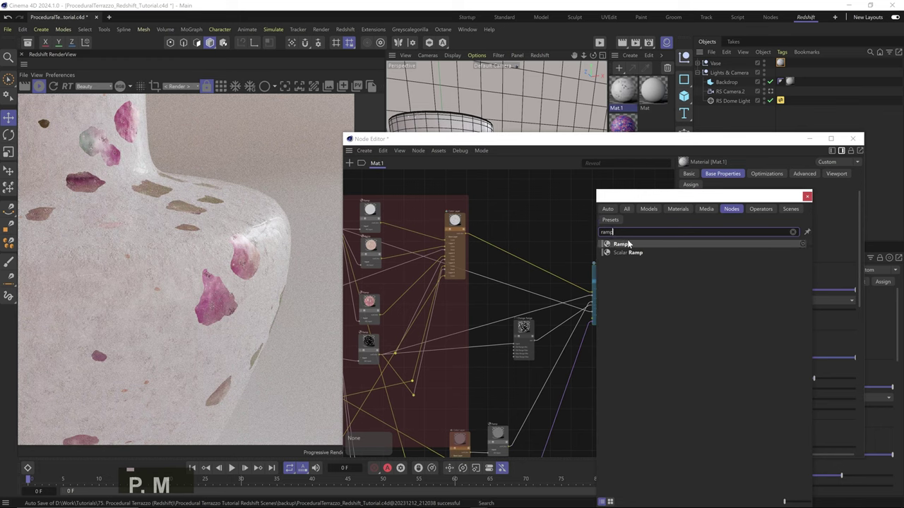
pyautogui.moveTo(627, 244); pyautogui.dragTo(525, 291)
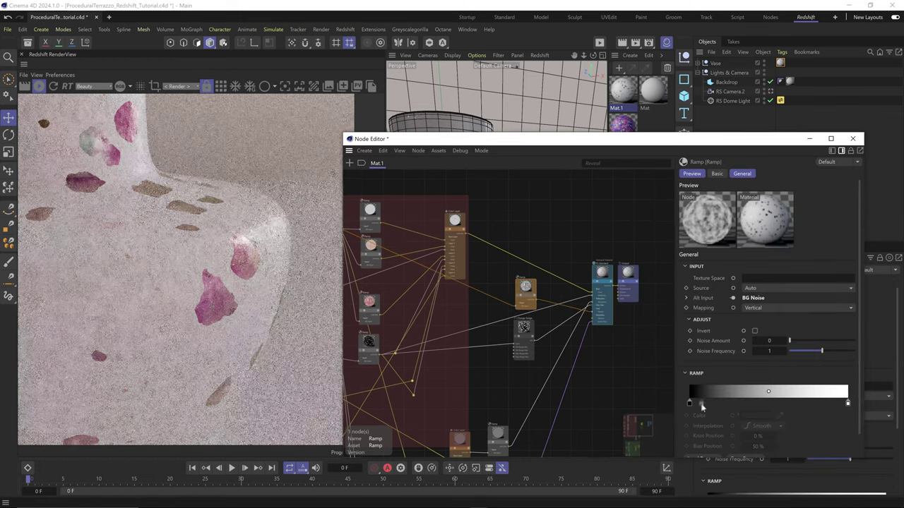
# Set the Coat Ramp's first knot to 40% brightness and its last knot to 80%.
pyautogui.doubleClick(690, 403)
pyautogui.doubleClick(615, 433)
pyautogui.write('40')
pyautogui.press('Return')
pyautogui.doubleClick(848, 404)
pyautogui.doubleClick(612, 430)
pyautogui.write('80')
pyautogui.press('Return')
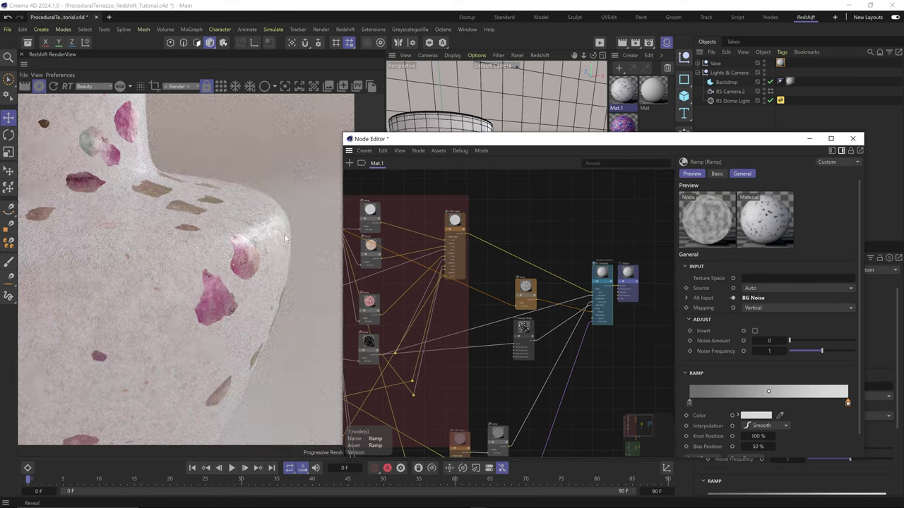
# Set the Standard Material's Coat Roughness to 0.1.
pyautogui.scroll(3, 286, 239)
pyautogui.click(602, 274)
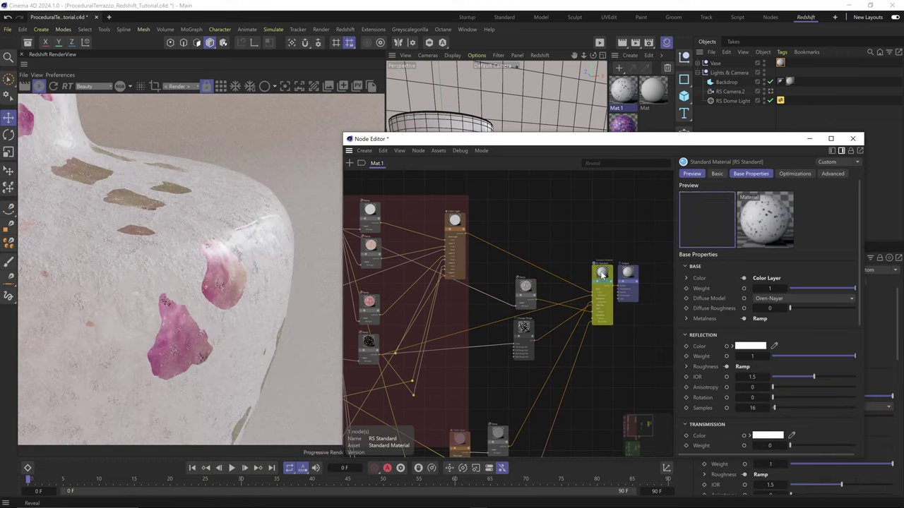
pyautogui.scroll(-5, 715, 375)
pyautogui.click(701, 343)
pyautogui.doubleClick(751, 373)
pyautogui.write('.1')
pyautogui.press('Return')
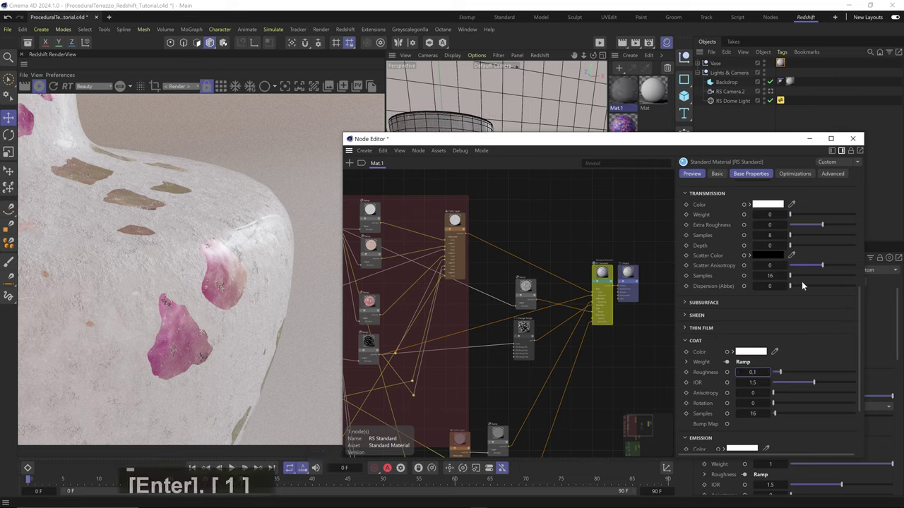
# Limit rendering to a region around the vase's shoulder highlight, set the Coat IOR to 1.15, and save the project.
pyautogui.click(156, 87)
pyautogui.moveTo(205, 180); pyautogui.dragTo(306, 305)
pyautogui.scroll(3, 257, 246)
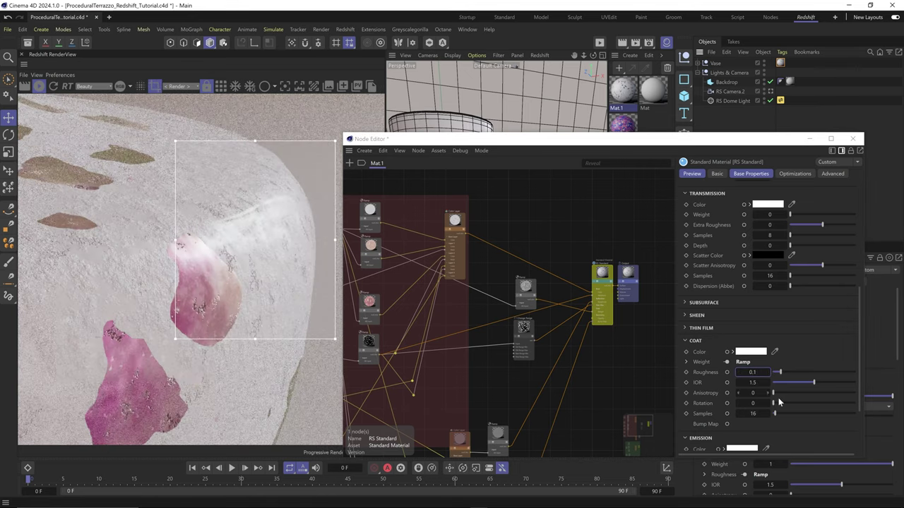
pyautogui.doubleClick(752, 382)
pyautogui.write('1.15')
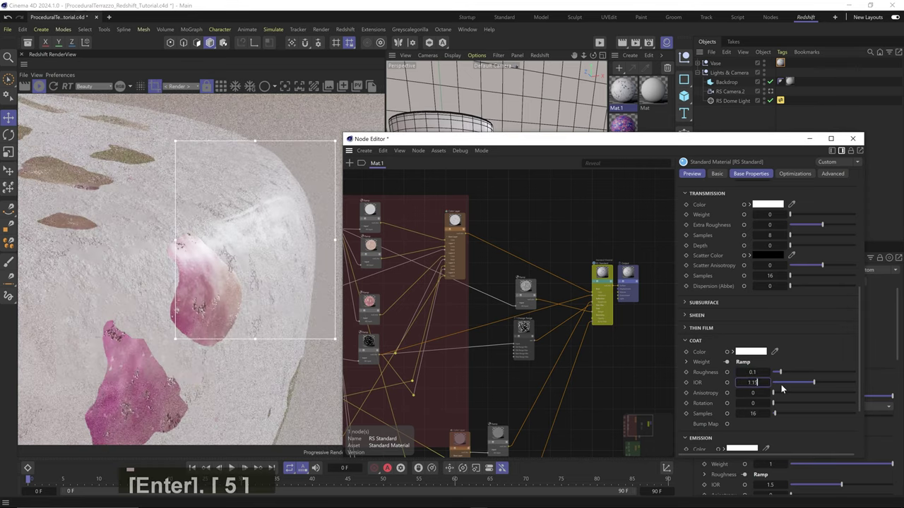
pyautogui.press('Return')
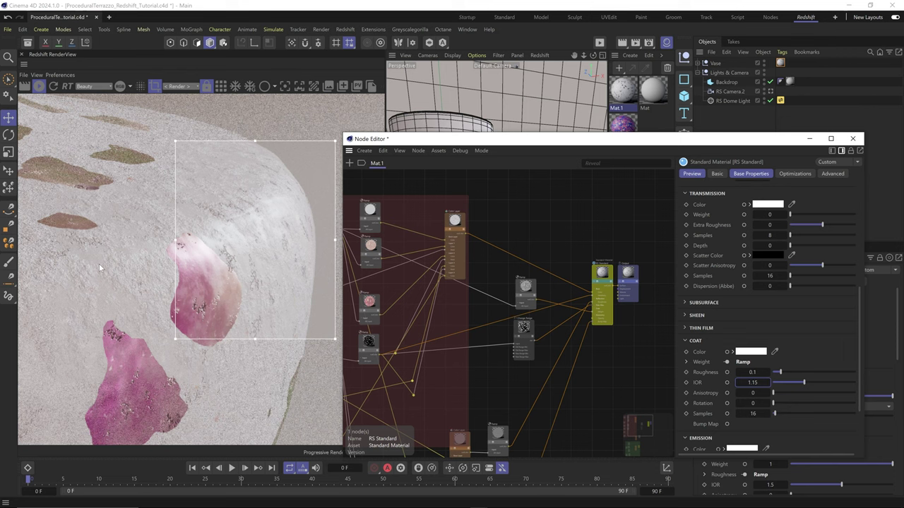
pyautogui.hotkey('ctrl', 's')
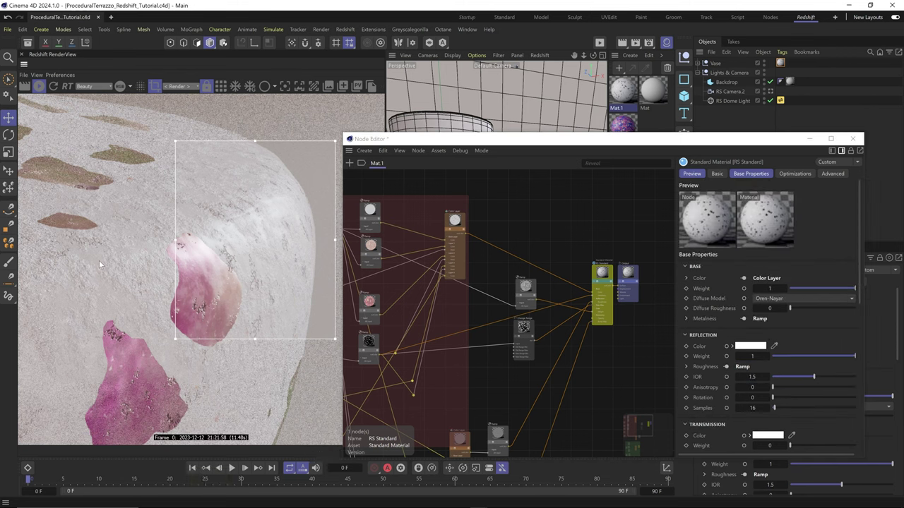
# Turn off the render region and examine the coated surface around the vase's neck and shoulder.
pyautogui.scroll(-3, 103, 254)
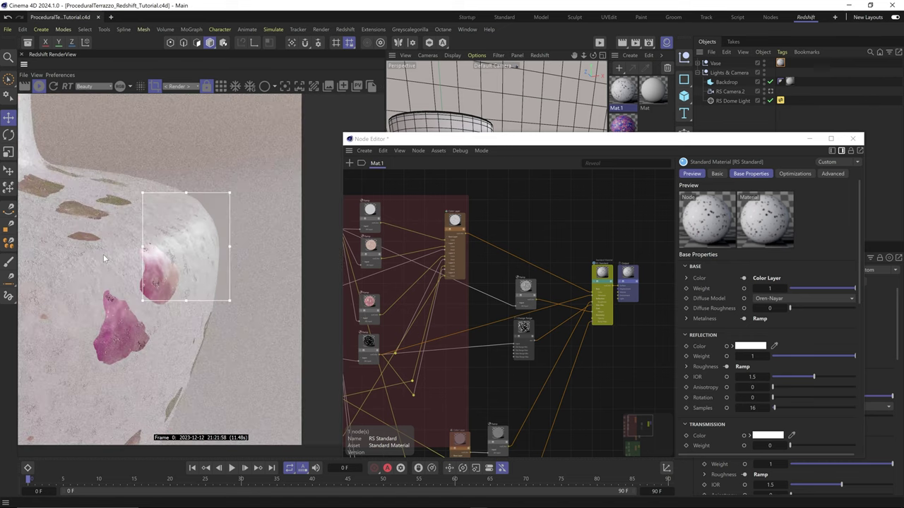
pyautogui.keyDown('alt'); pyautogui.moveTo(135, 259); pyautogui.dragTo(221, 259, button='middle'); pyautogui.keyUp('alt')
pyautogui.click(159, 87)
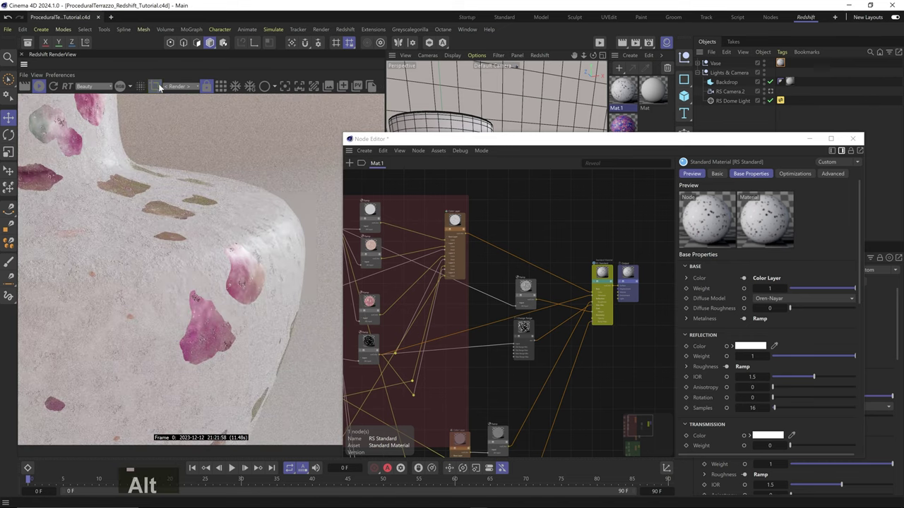
pyautogui.scroll(-3, 126, 254)
pyautogui.keyDown('alt'); pyautogui.moveTo(125, 255); pyautogui.dragTo(190, 264); pyautogui.keyUp('alt')
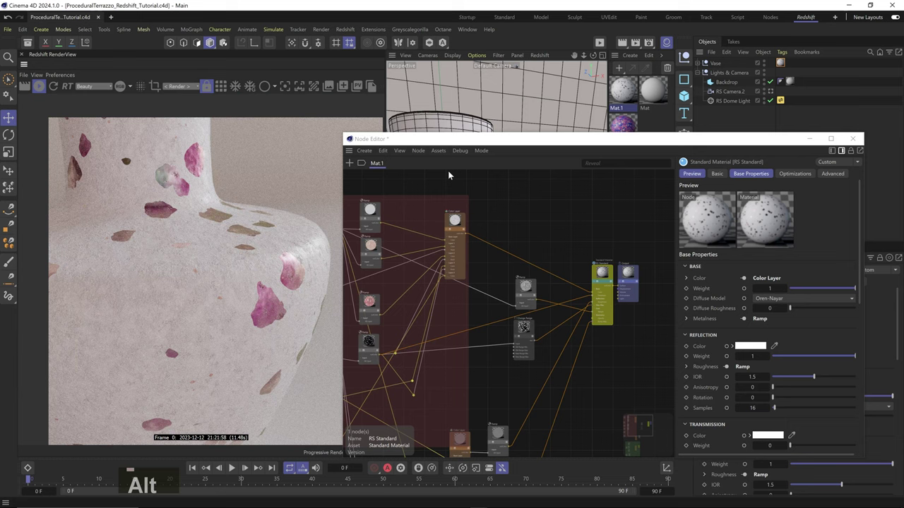
# Look through RS Camera.2, close the Node Editor, and inspect the finished vase up close and as a whole.
pyautogui.click(771, 92)
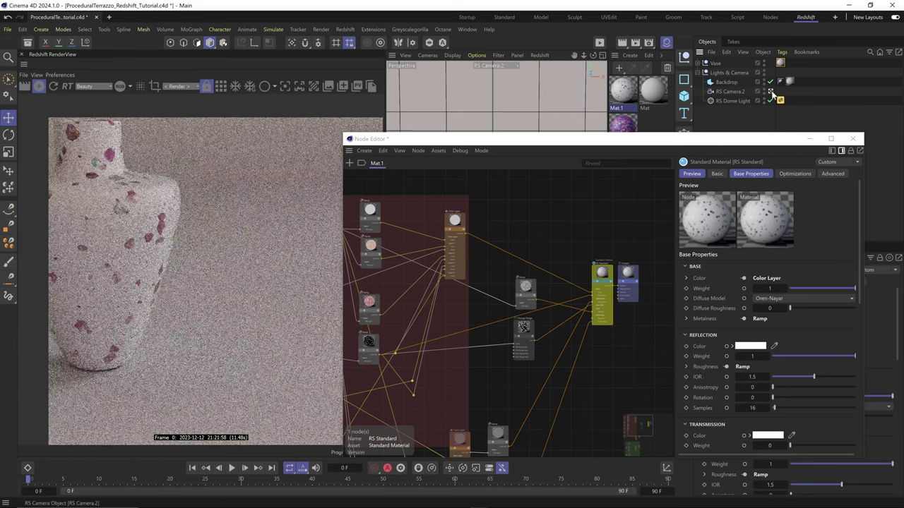
pyautogui.click(854, 138)
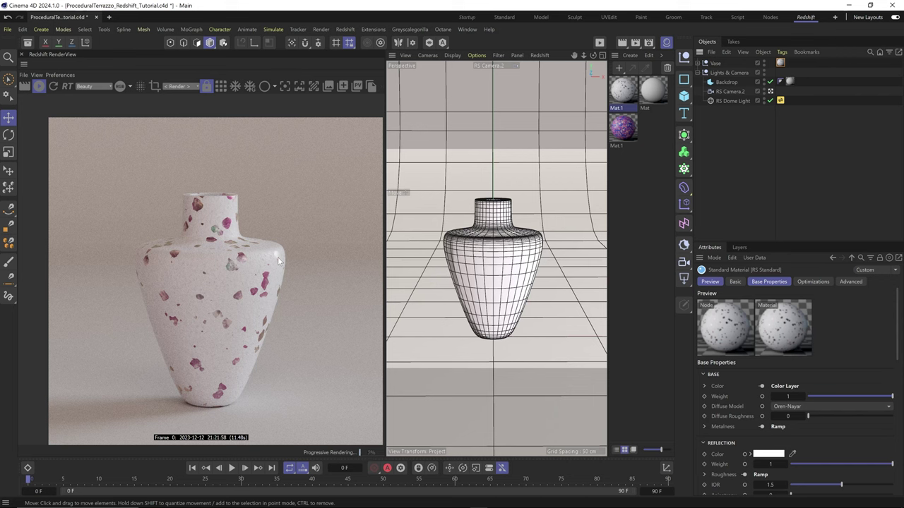
pyautogui.scroll(6, 277, 257)
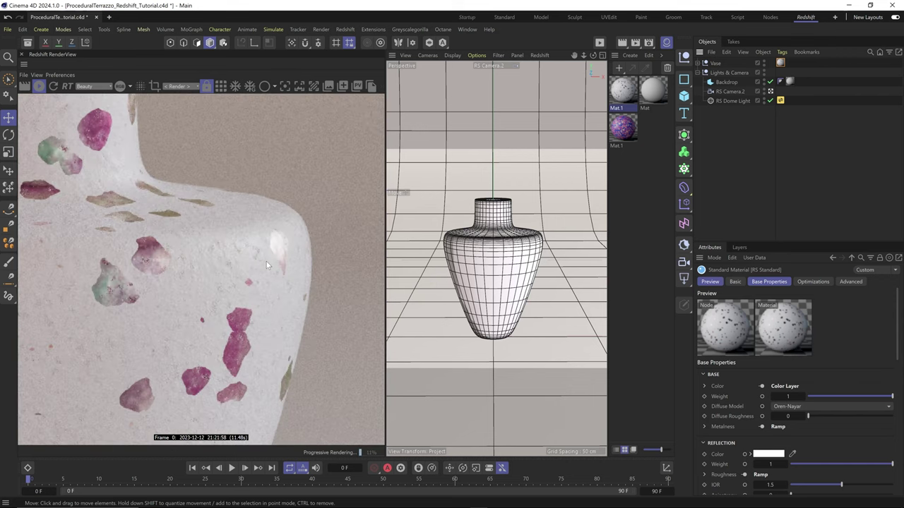
pyautogui.scroll(-4, 191, 270)
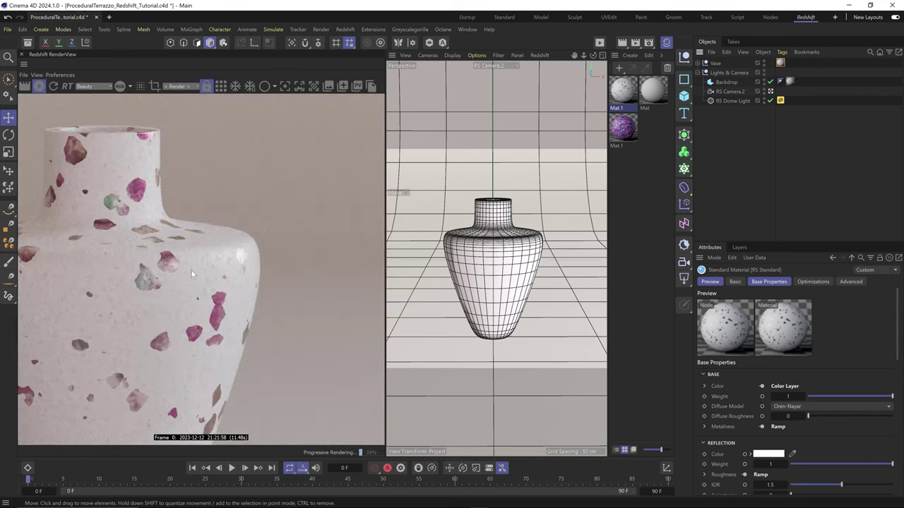
pyautogui.scroll(-3, 179, 273)
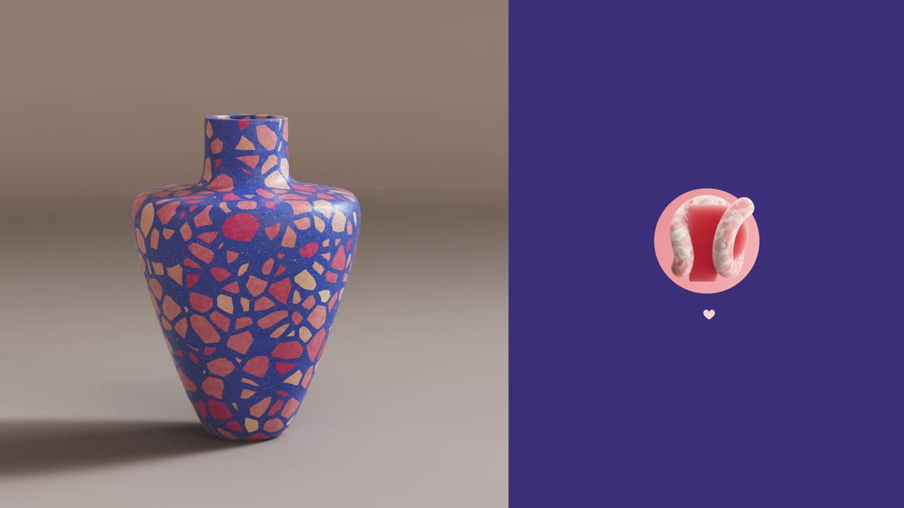